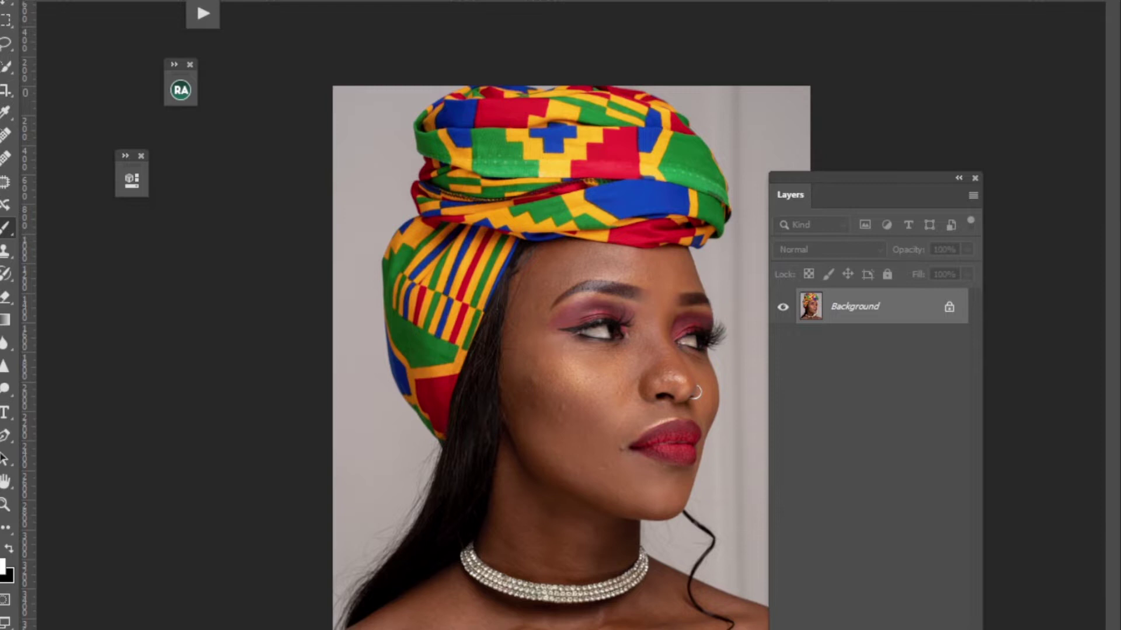
# Step: Duplicate the photo twice and name the copies color and texture
pyautogui.hotkey('ctrl', 'j')
pyautogui.hotkey('ctrl', 'j')
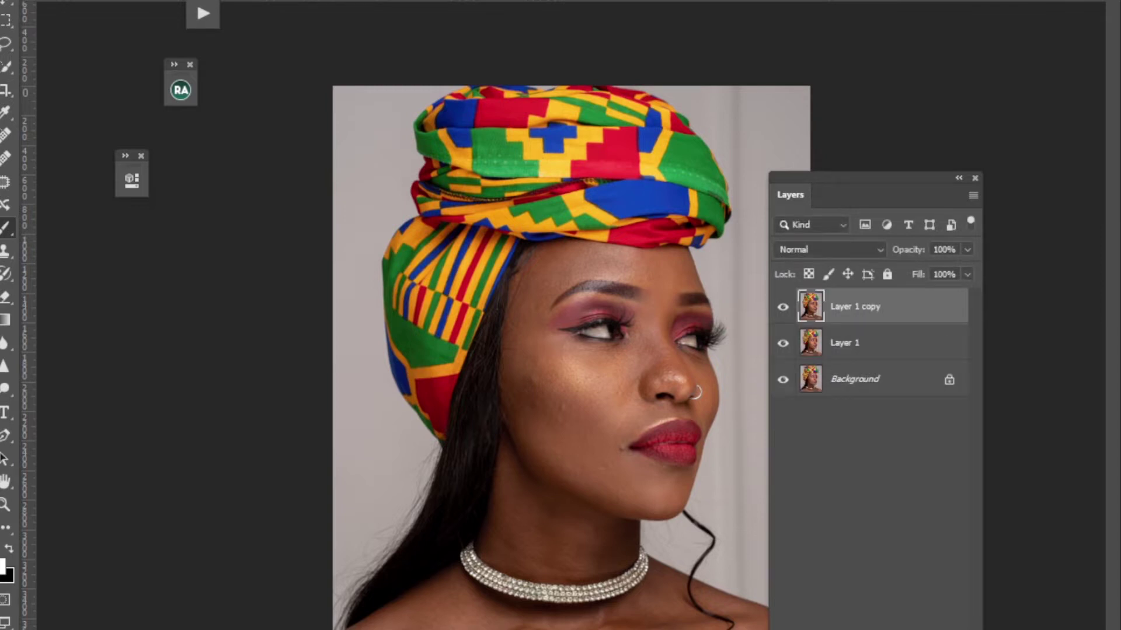
pyautogui.doubleClick(852, 342)
pyautogui.write('color')
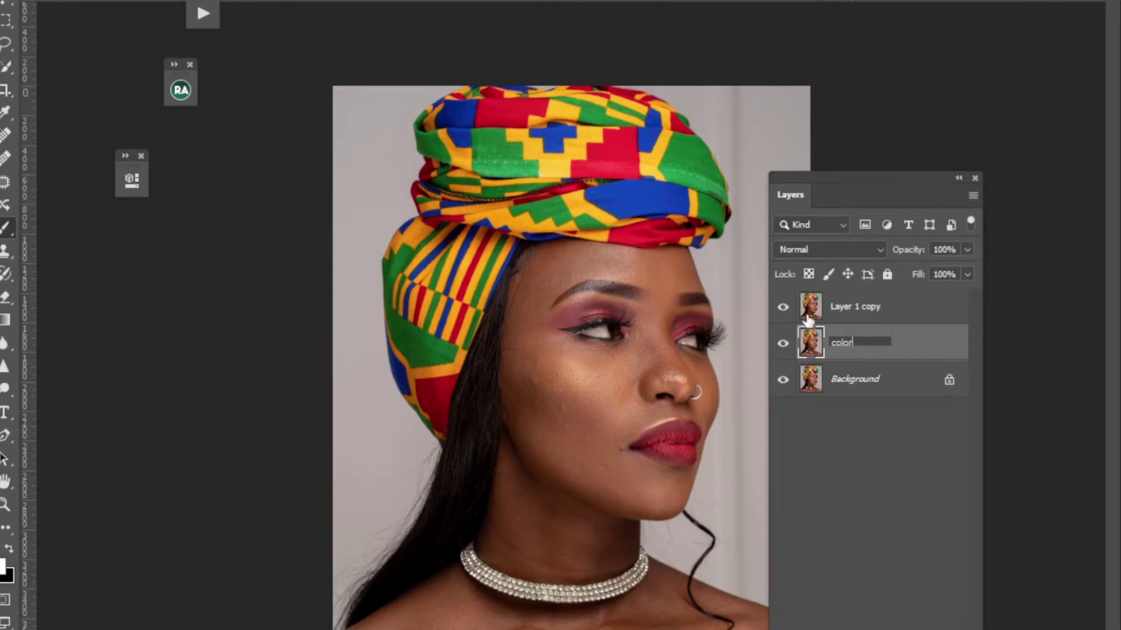
pyautogui.click(836, 315)
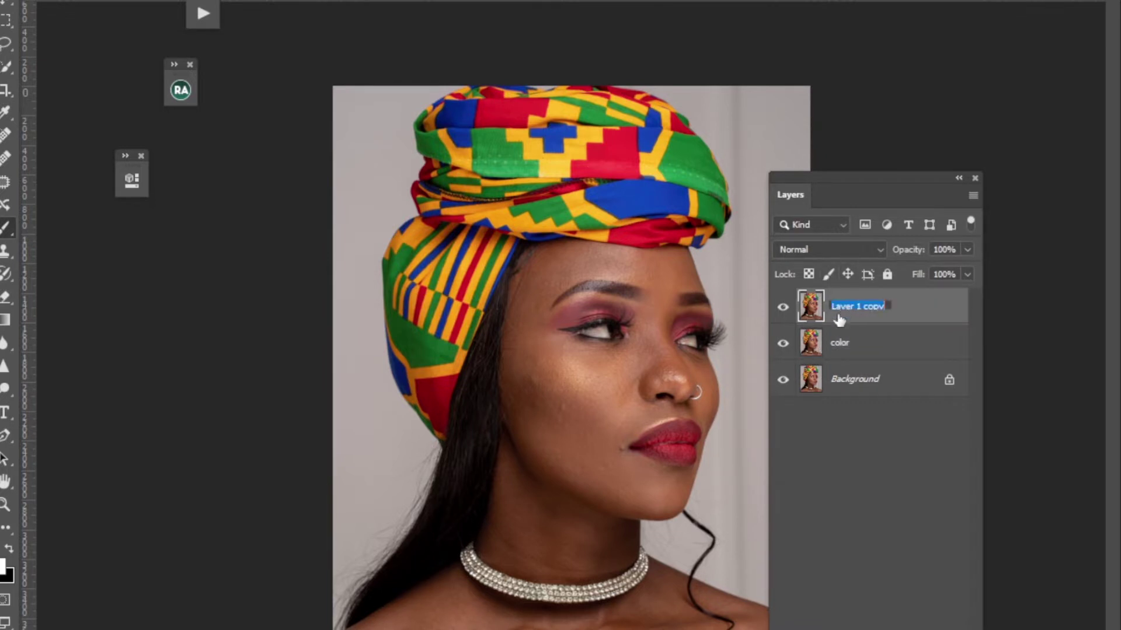
pyautogui.write('texture')
pyautogui.click(850, 358)
# Step: Hide the texture layer and select the color layer
pyautogui.click(859, 312)
pyautogui.click(783, 307)
pyautogui.click(849, 348)
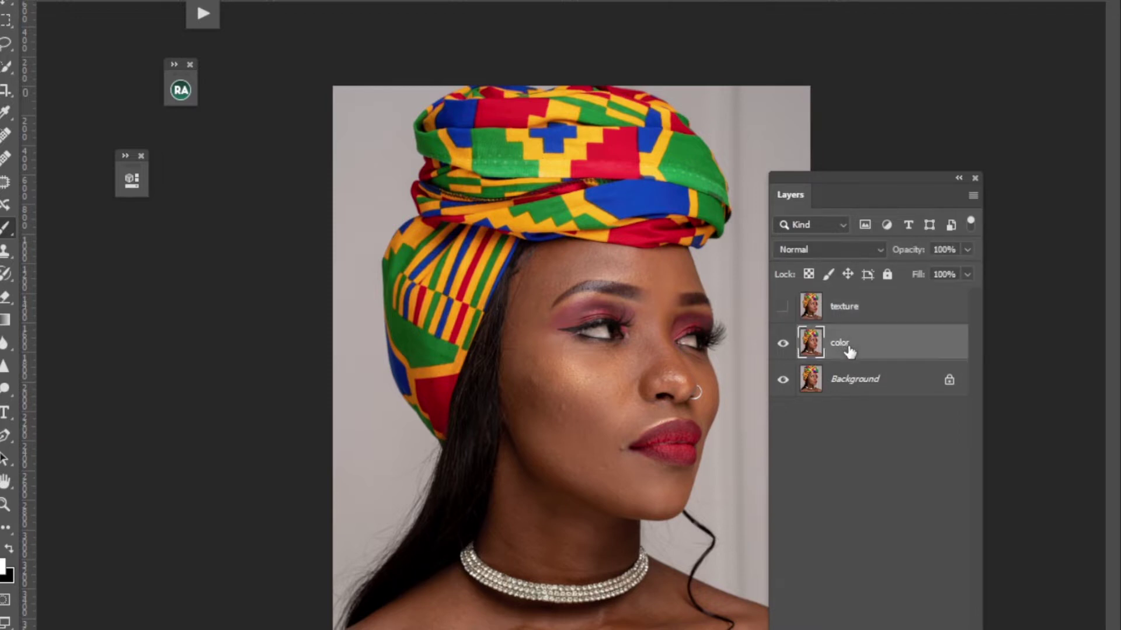
pyautogui.hotkey('alt', 't')
# Step: Blur the color layer with a 5.0-pixel Gaussian Blur, then make texture visible again
pyautogui.moveTo(251, 118)
pyautogui.click(485, 186)
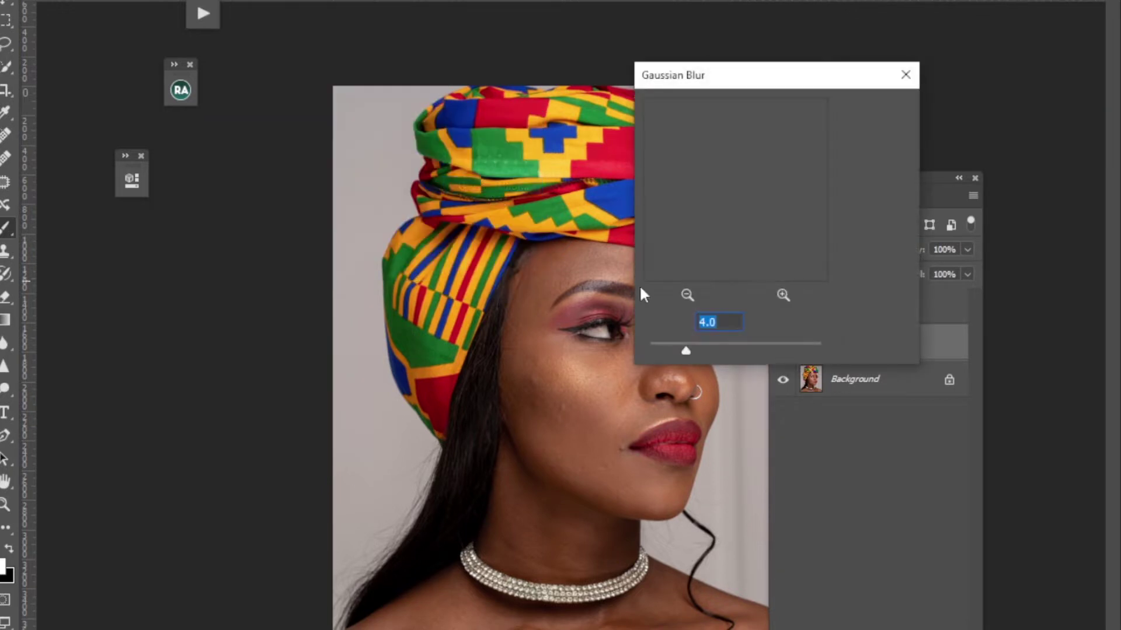
pyautogui.moveTo(686, 353); pyautogui.dragTo(647, 352)
pyautogui.click(686, 294)
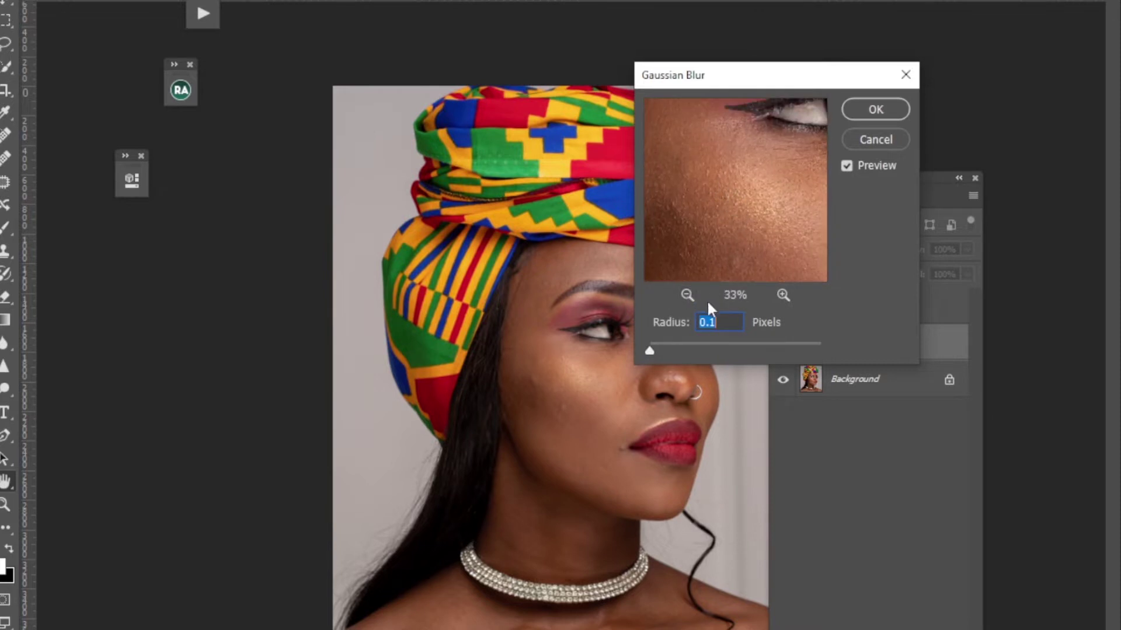
pyautogui.moveTo(677, 352); pyautogui.dragTo(703, 356)
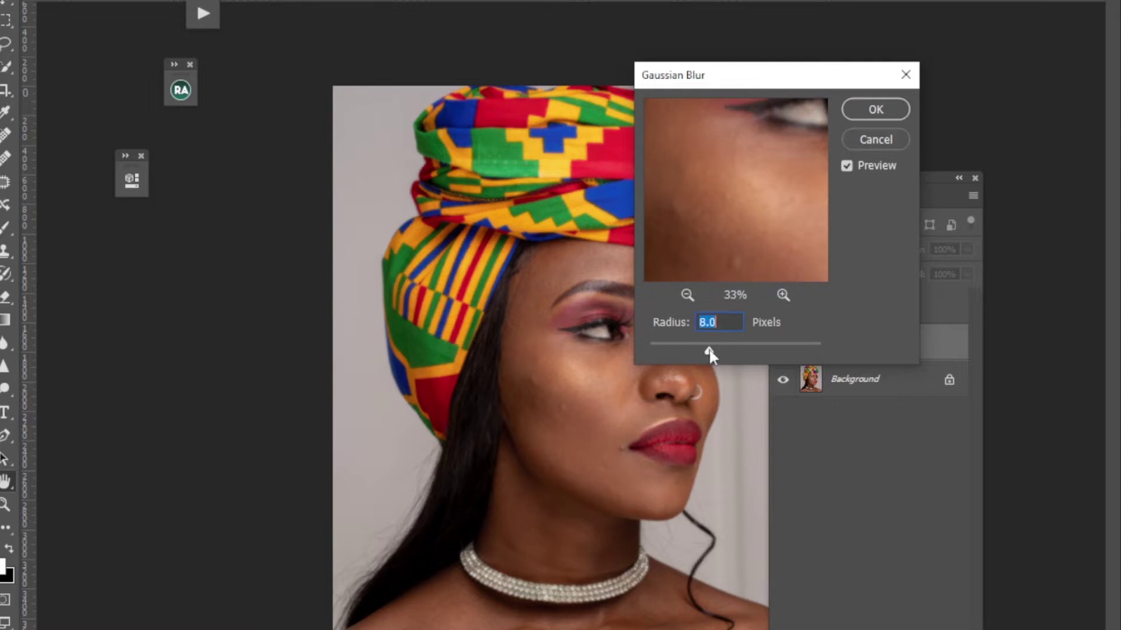
pyautogui.moveTo(699, 350); pyautogui.dragTo(694, 352)
pyautogui.click(864, 112)
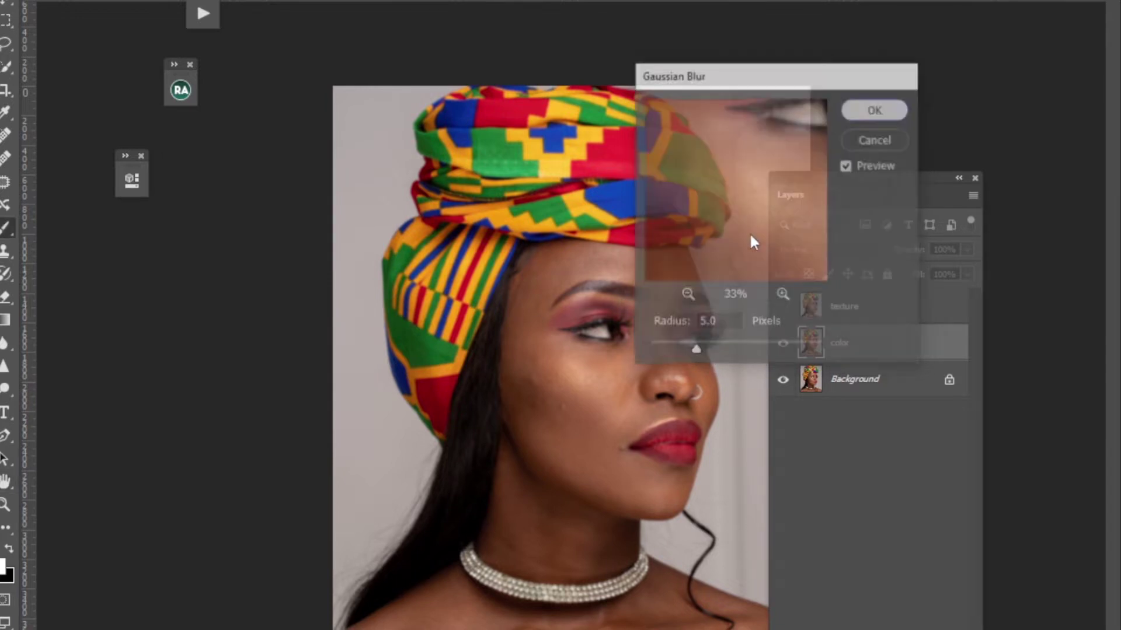
pyautogui.click(782, 307)
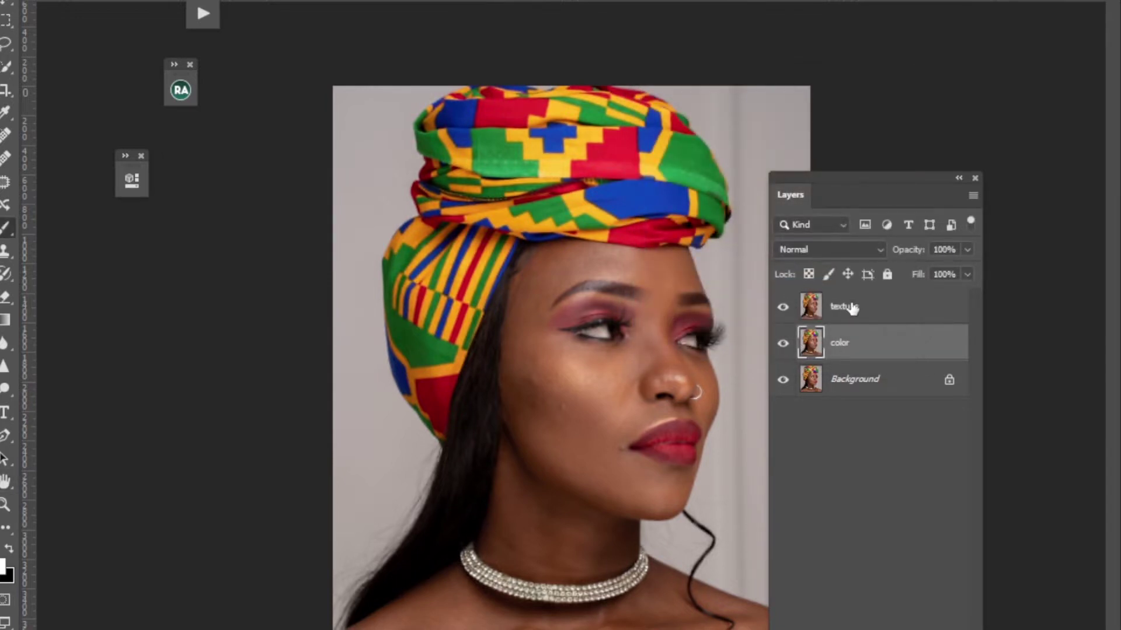
# Step: Apply Image to texture from the color layer, inverted, with Add blending
pyautogui.click(834, 318)
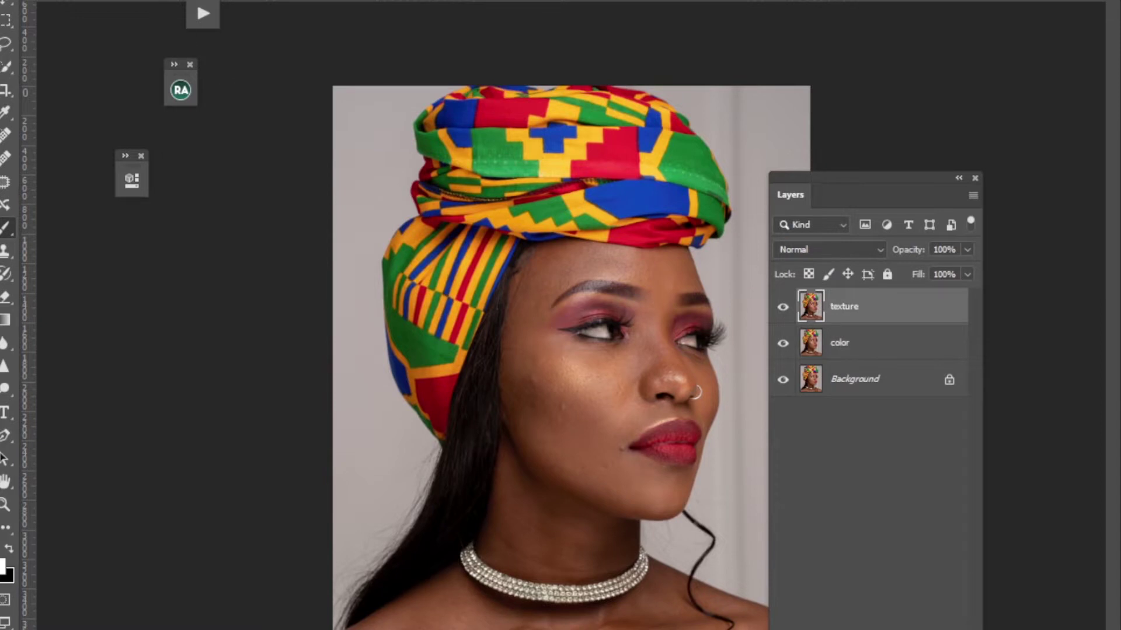
pyautogui.hotkey('alt', 'i')
pyautogui.click(102, 177)
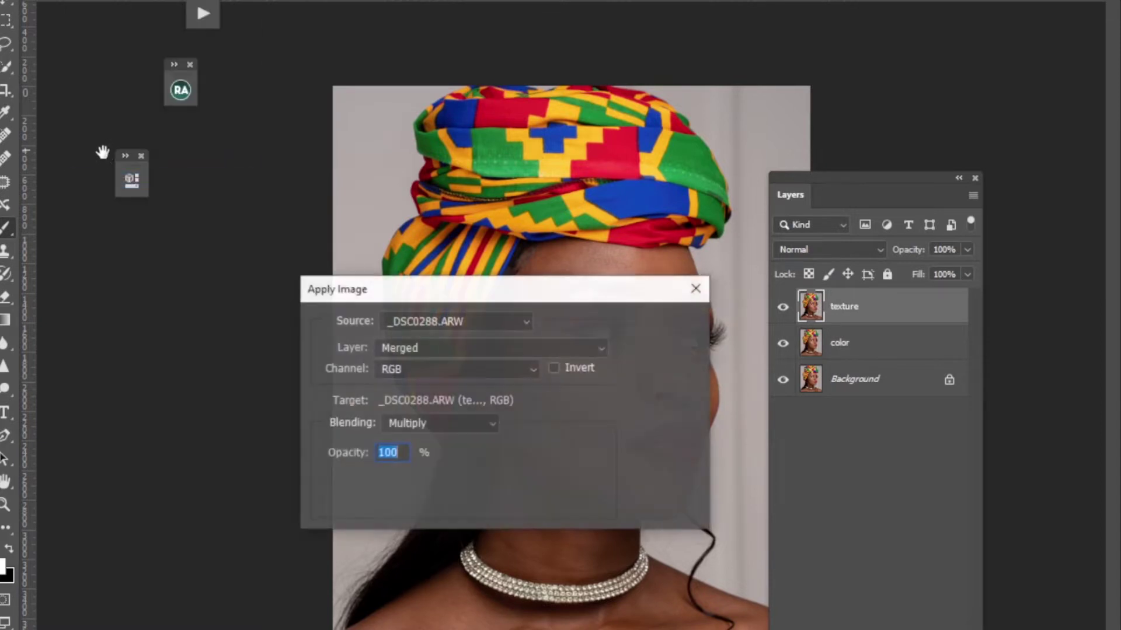
pyautogui.click(448, 342)
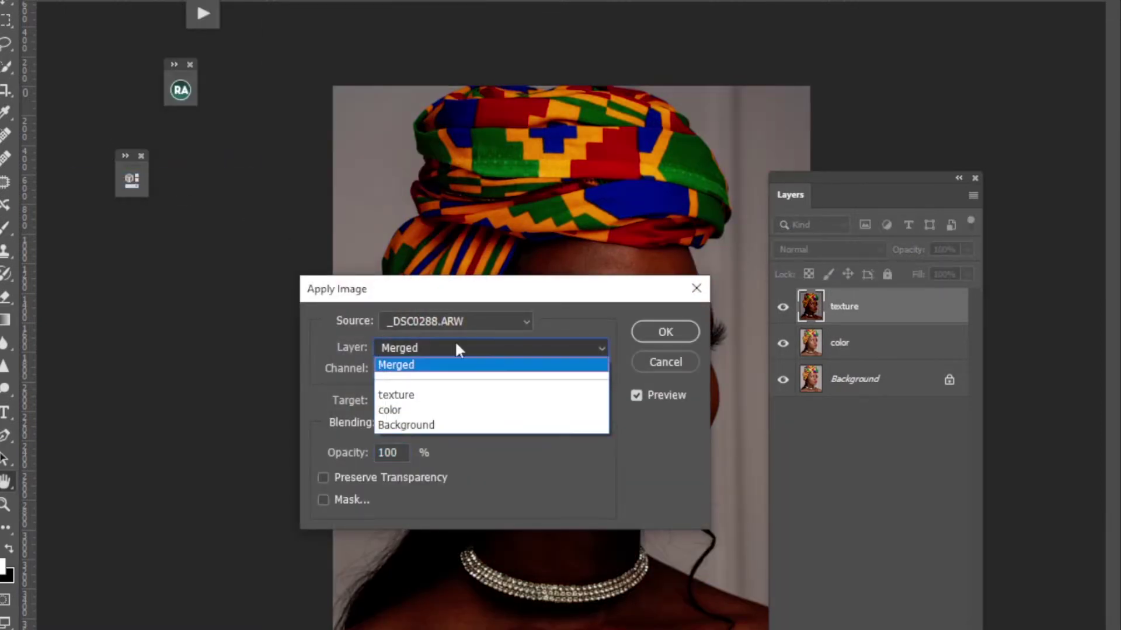
pyautogui.click(403, 412)
pyautogui.click(442, 421)
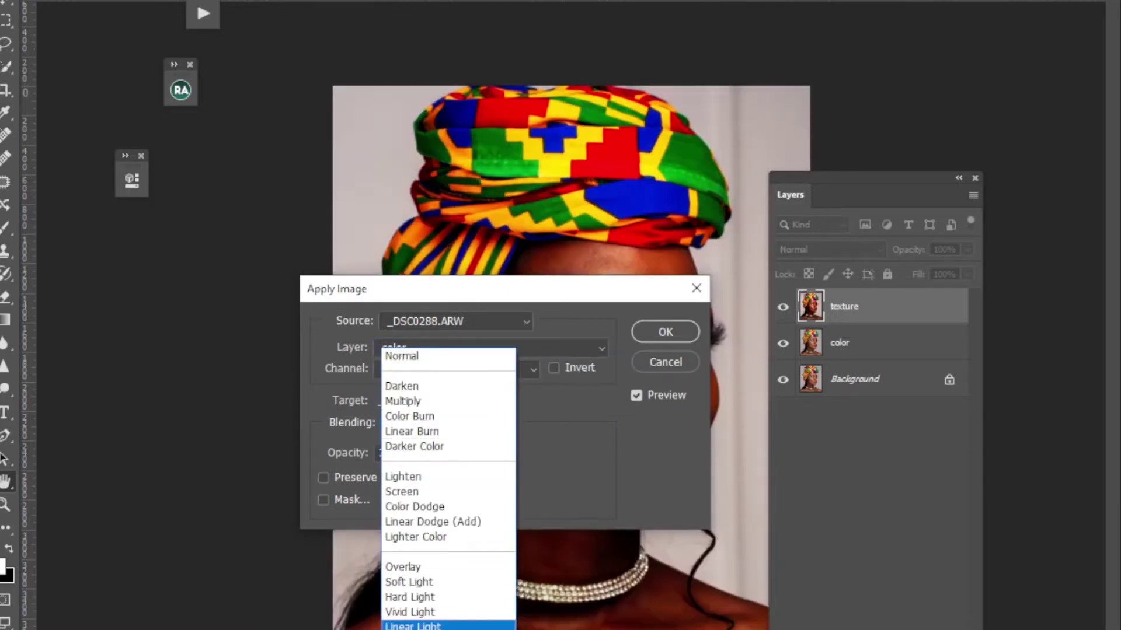
pyautogui.click(420, 629)
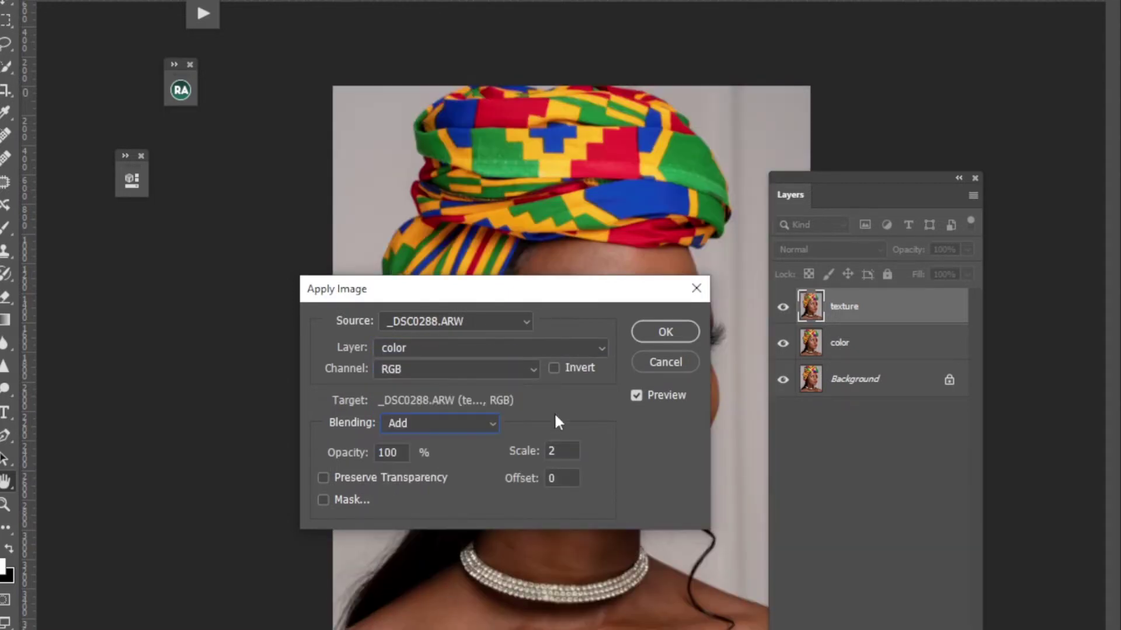
pyautogui.click(553, 367)
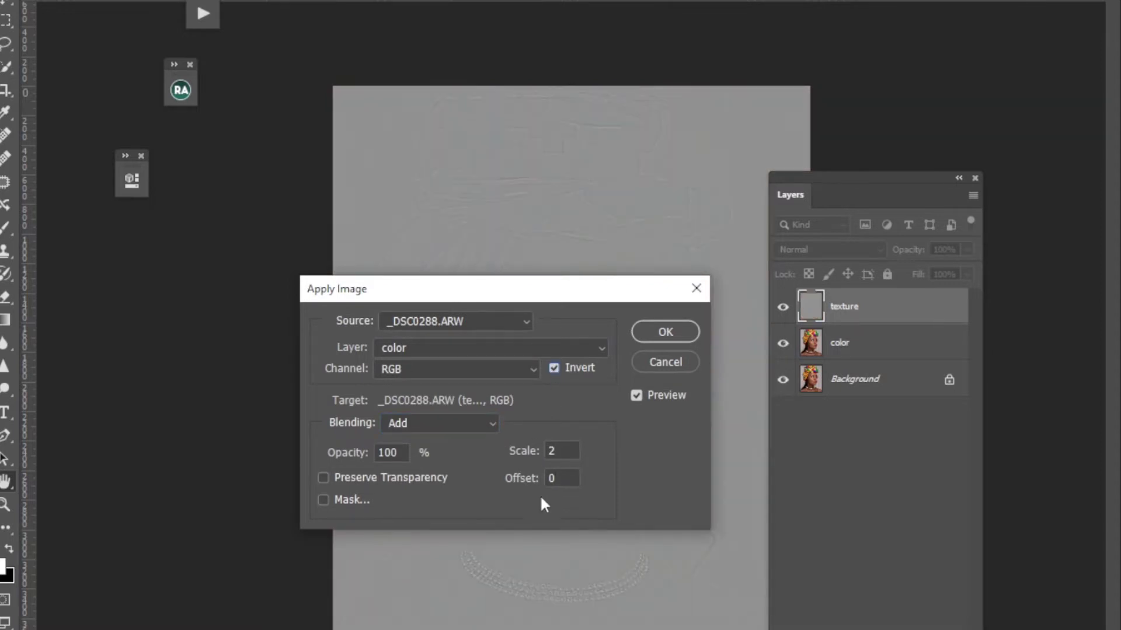
pyautogui.click(669, 331)
# Step: Set the texture layer's blend mode to Linear Light
pyautogui.click(822, 249)
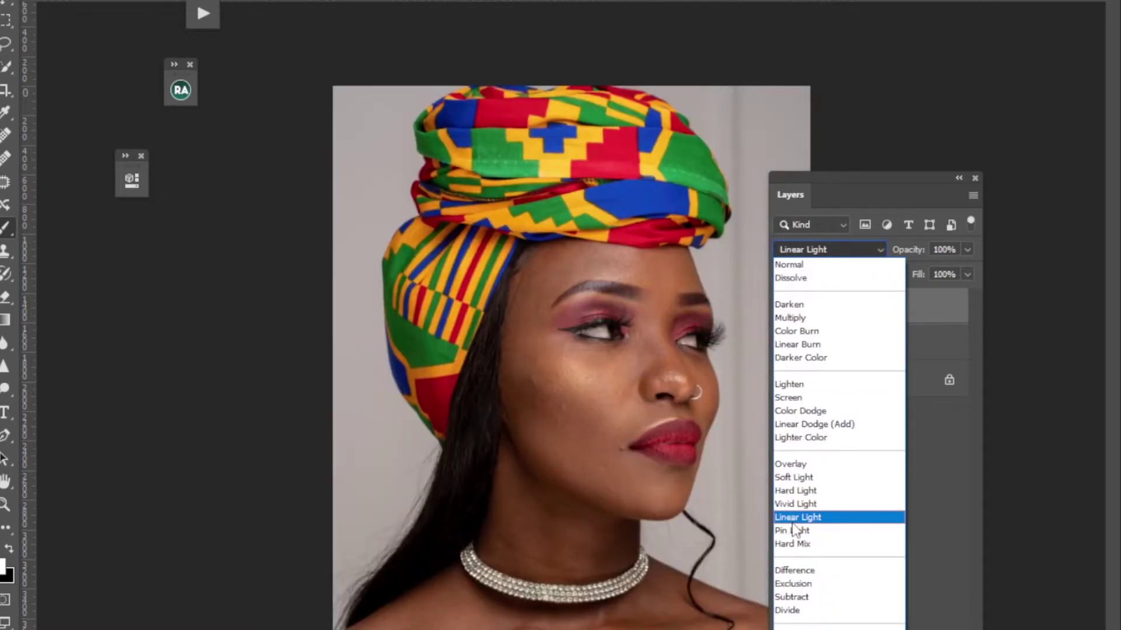
pyautogui.click(797, 517)
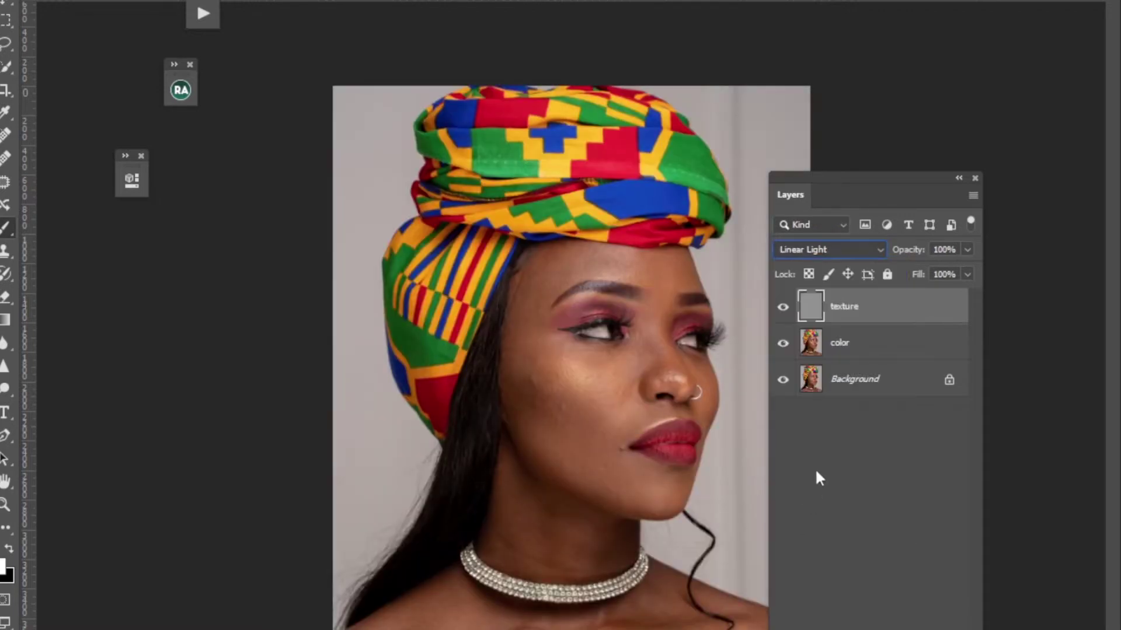
pyautogui.click(856, 386)
pyautogui.click(853, 345)
pyautogui.click(862, 310)
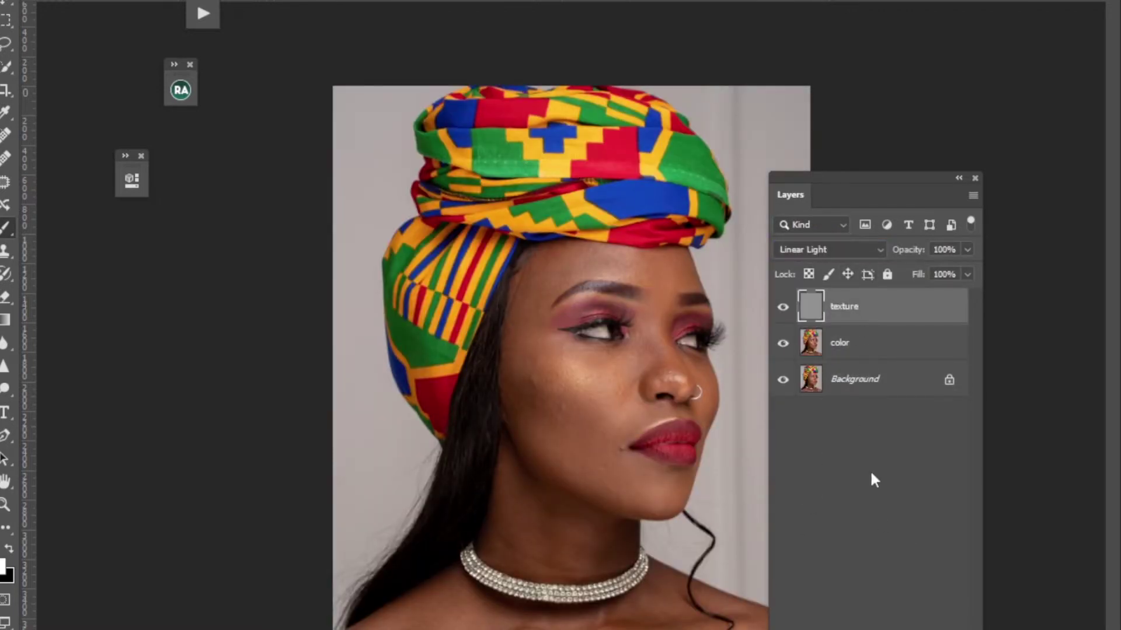
pyautogui.click(887, 628)
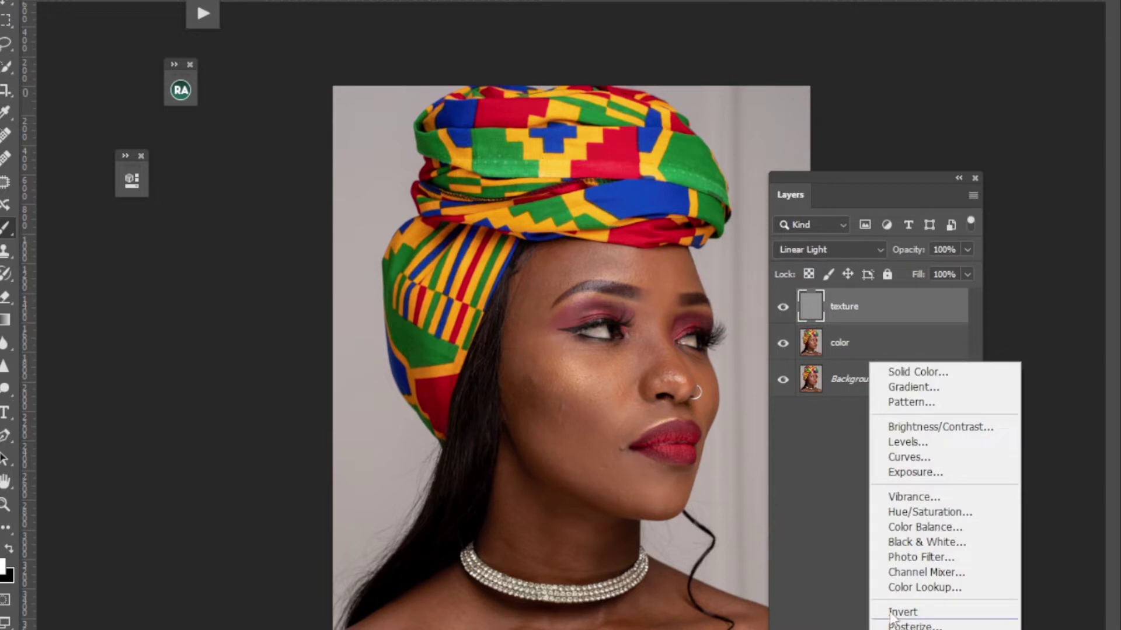
# Step: Add a Black & White adjustment layer with Reds at -12
pyautogui.click(918, 541)
pyautogui.moveTo(264, 299); pyautogui.dragTo(242, 299)
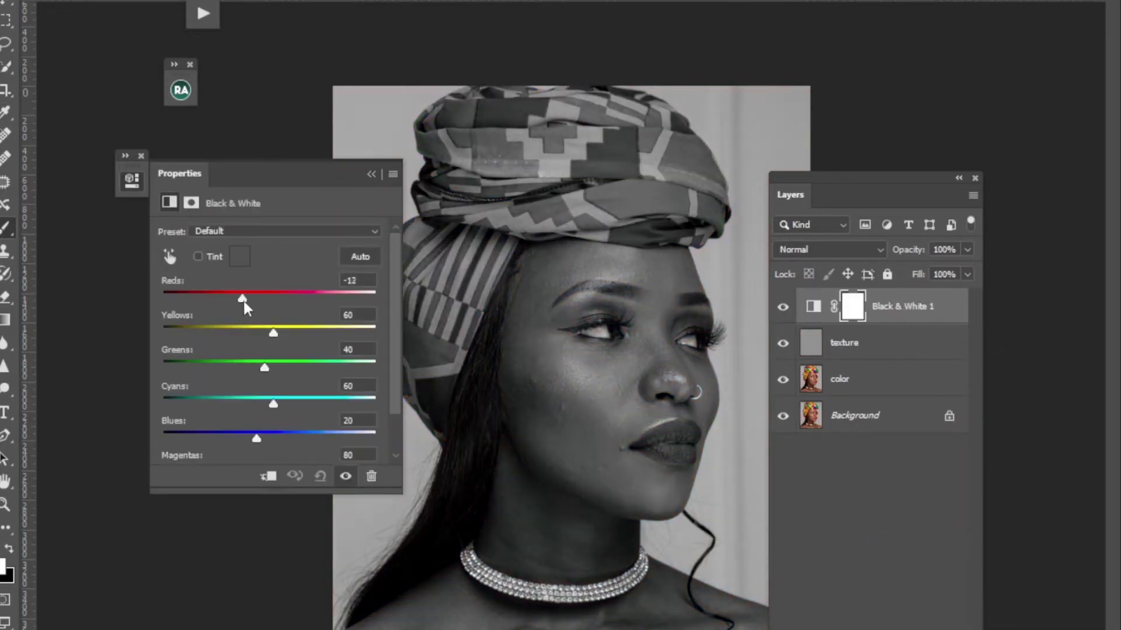
pyautogui.click(371, 174)
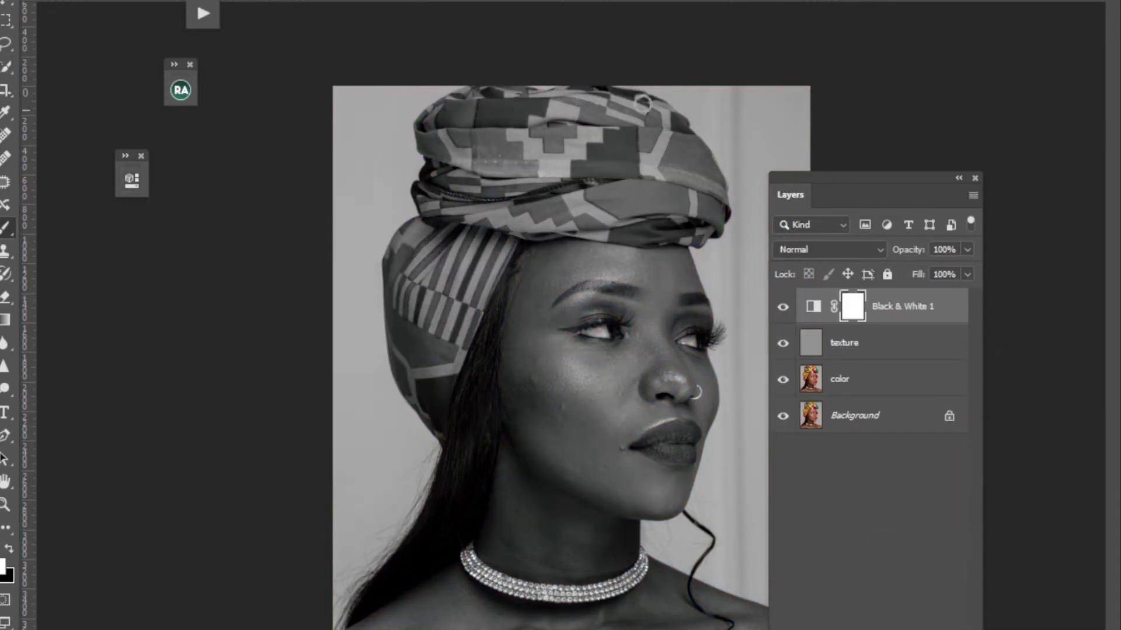
# Step: Switch to the Photography workspace
pyautogui.click(322, 0)
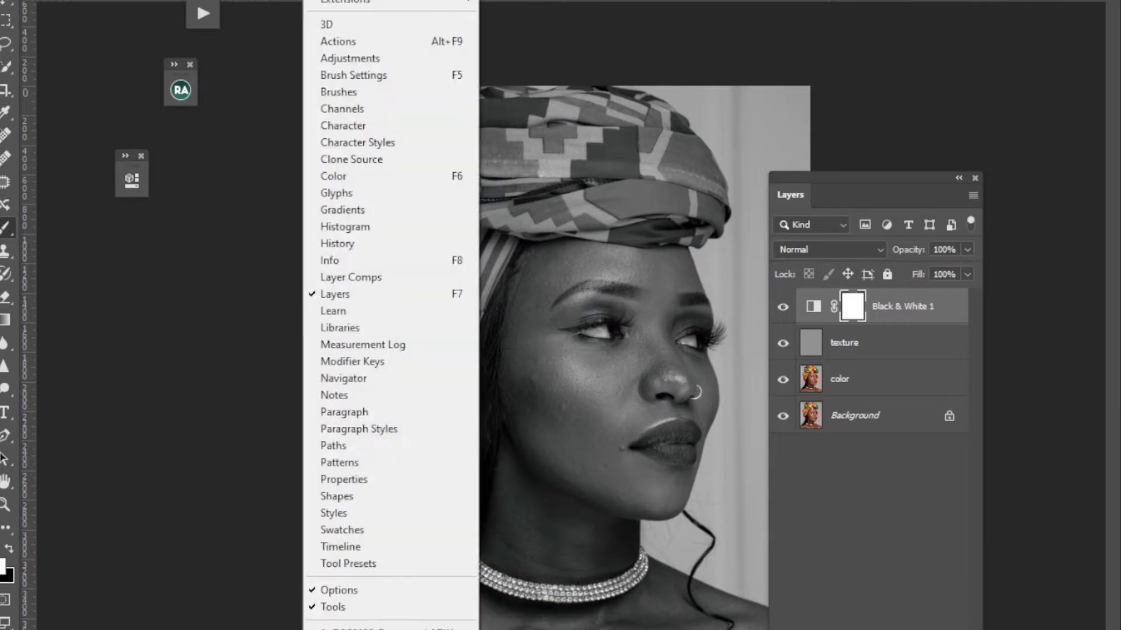
pyautogui.moveTo(344, 0)
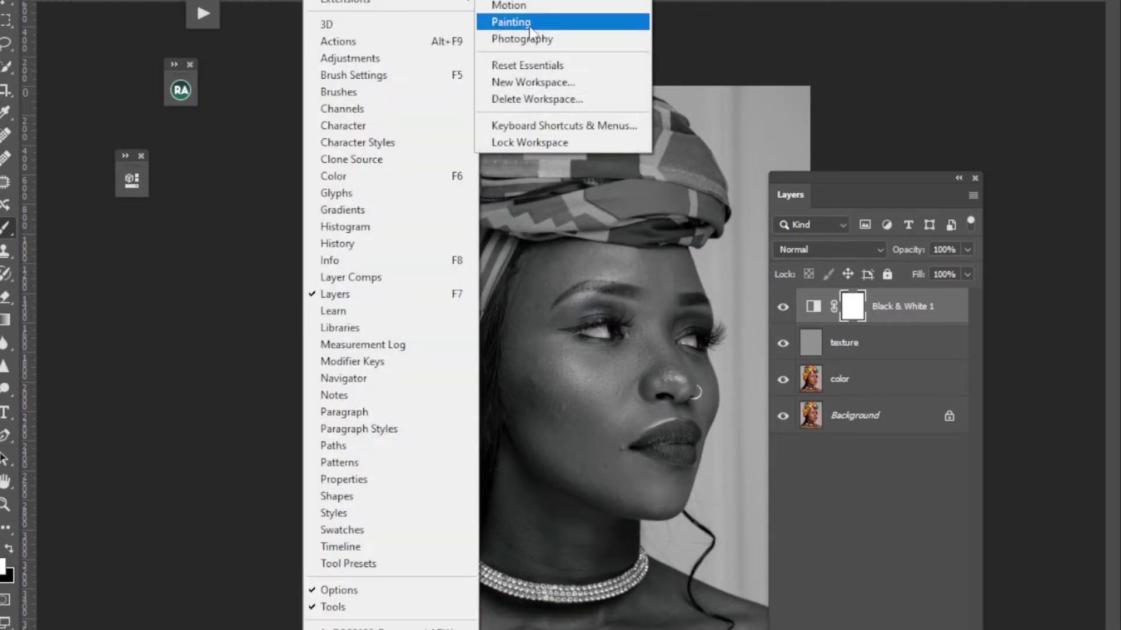
pyautogui.click(522, 39)
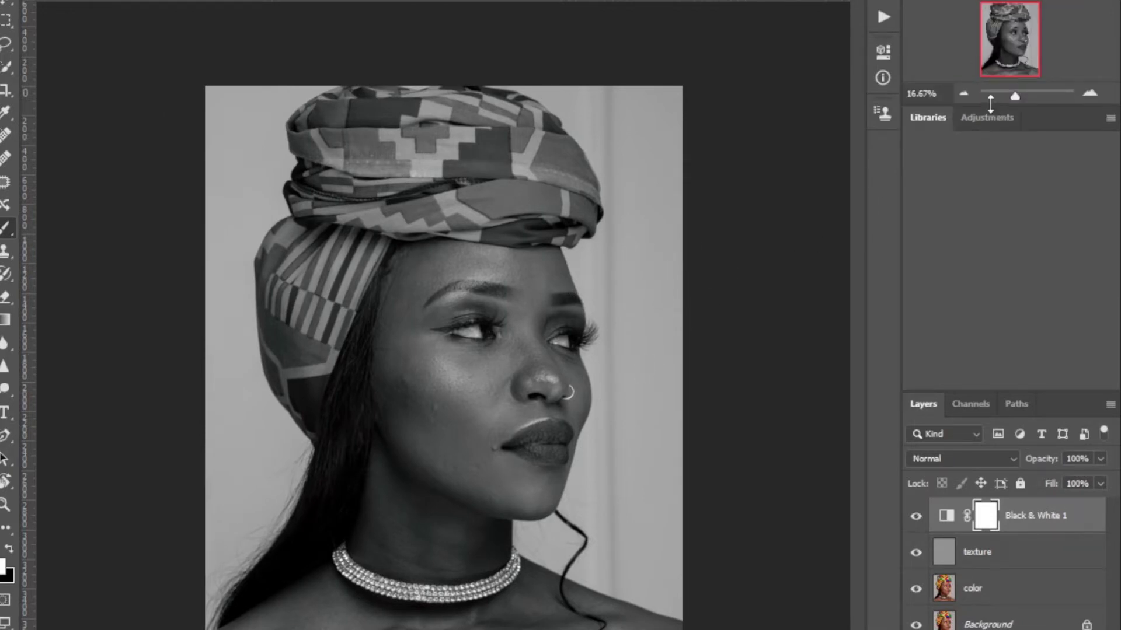
# Step: Close the Adjustments and Libraries panels, enlarge Navigator, and zoom the canvas to 33.33%
pyautogui.moveTo(990, 107); pyautogui.dragTo(981, 166)
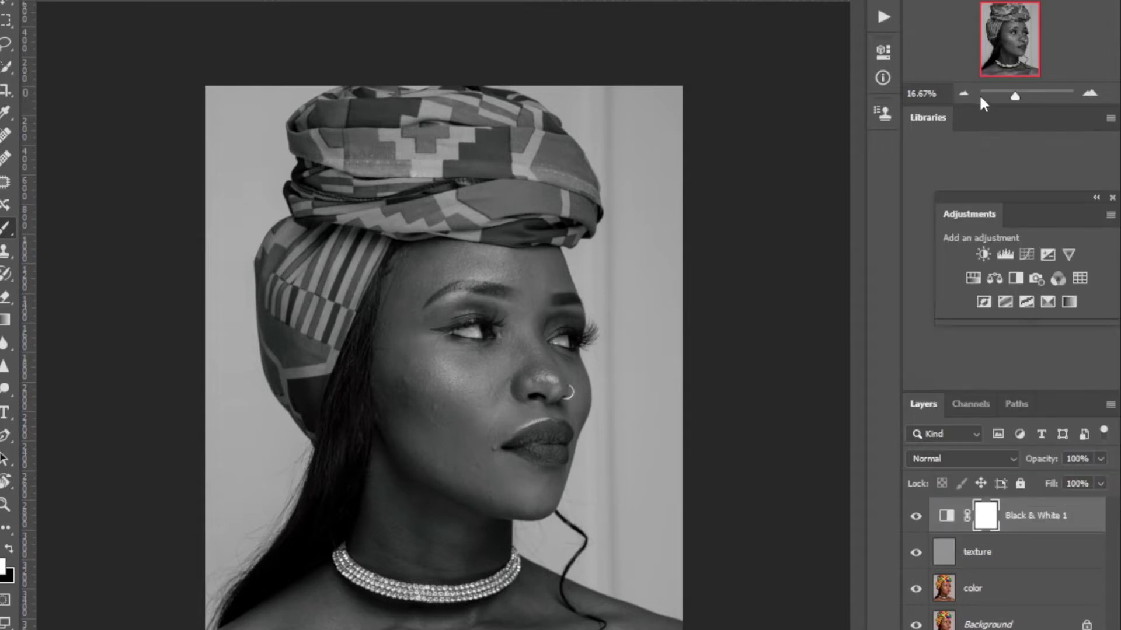
pyautogui.moveTo(980, 107); pyautogui.dragTo(971, 251)
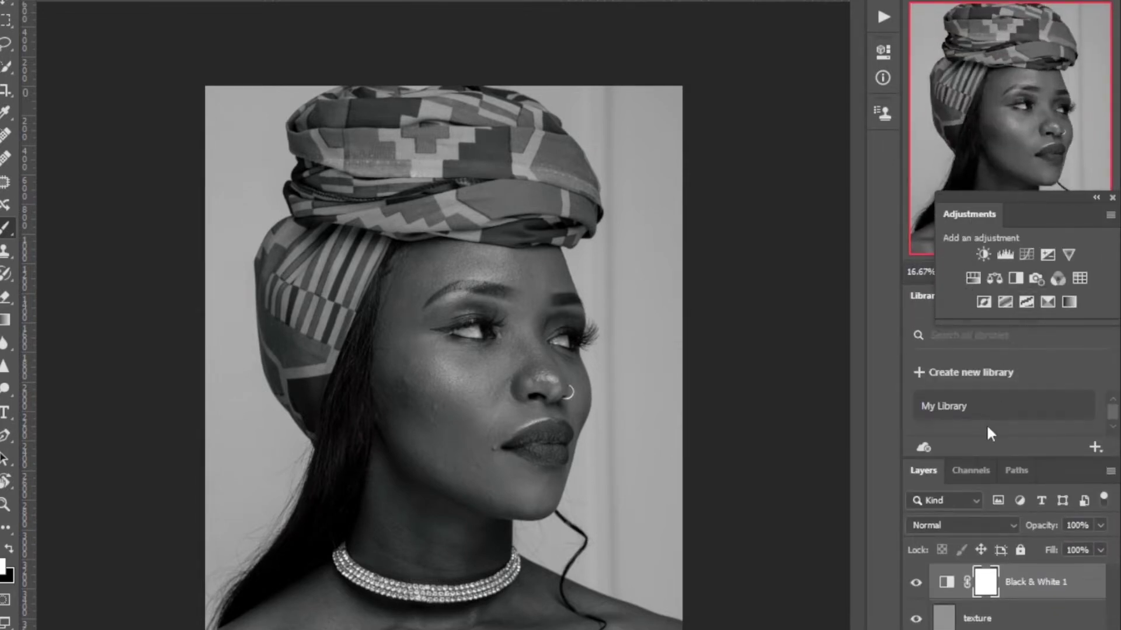
pyautogui.moveTo(968, 458); pyautogui.dragTo(913, 430)
pyautogui.hotkey('ctrl', '+')
pyautogui.hotkey('ctrl', '+')
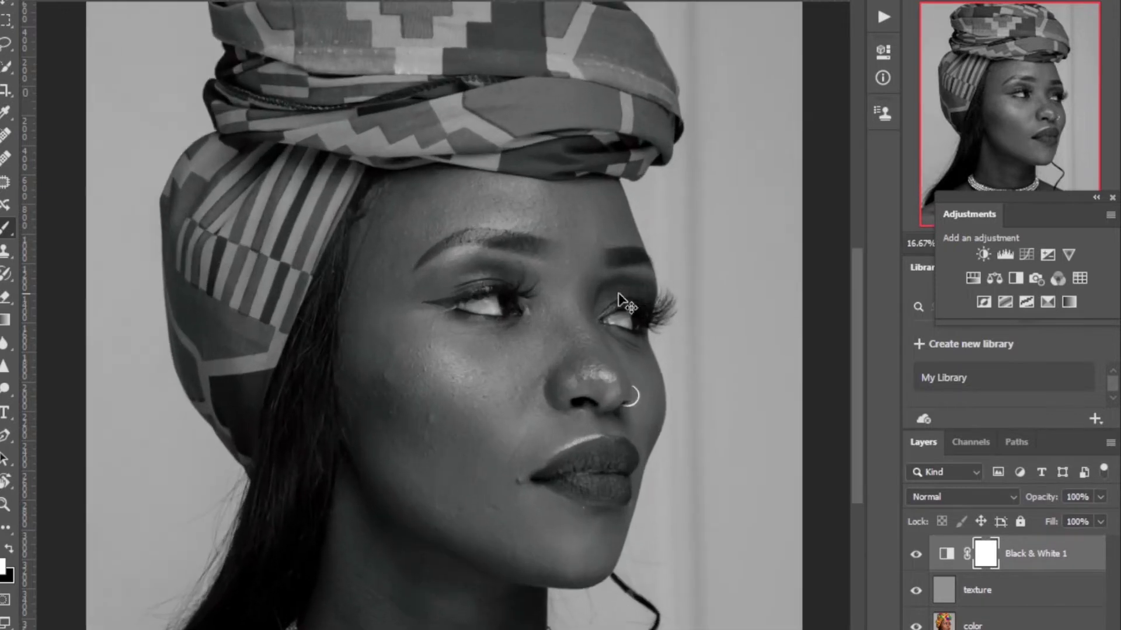
pyautogui.moveTo(1052, 211); pyautogui.dragTo(935, 332)
pyautogui.click(996, 319)
pyautogui.moveTo(1030, 266); pyautogui.dragTo(949, 337)
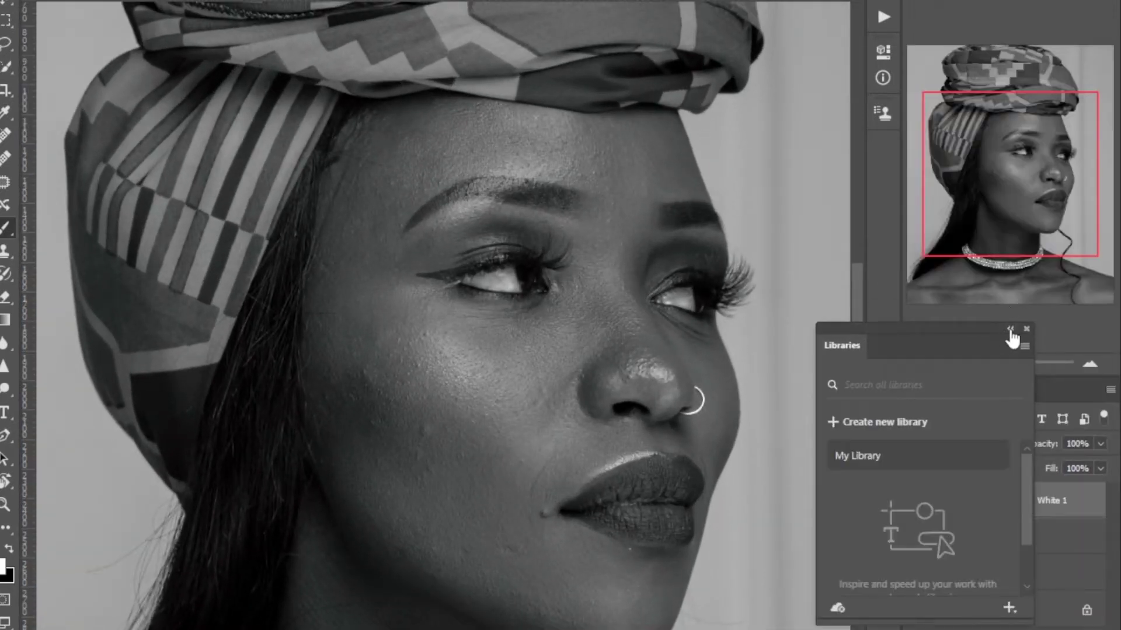
pyautogui.click(1025, 328)
pyautogui.moveTo(856, 367)
pyautogui.mouseDown()
pyautogui.moveTo(853, 445)
pyautogui.moveTo(855, 375)
pyautogui.mouseUp()
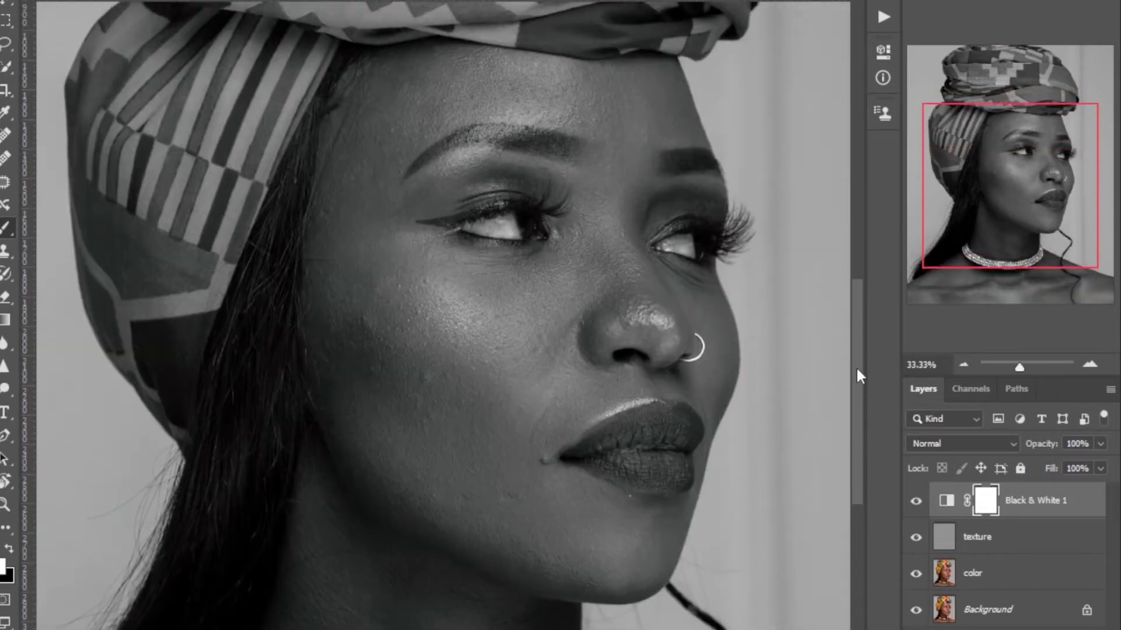
# Step: Hide Black & White 1 and toggle the texture and color layers to compare
pyautogui.click(916, 502)
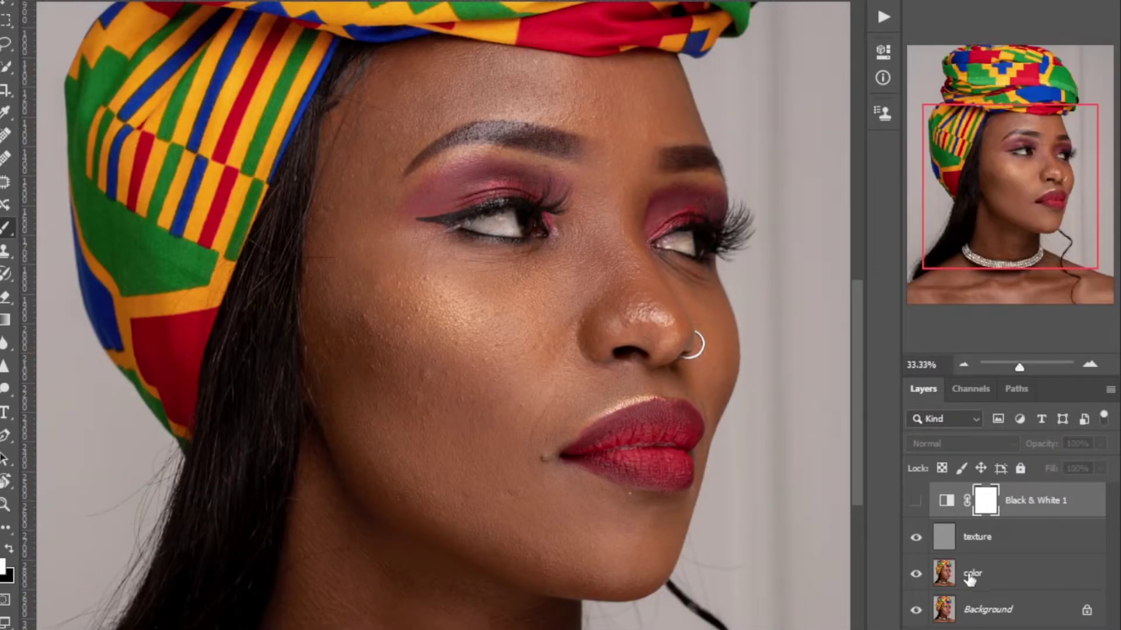
pyautogui.click(933, 575)
pyautogui.click(915, 537)
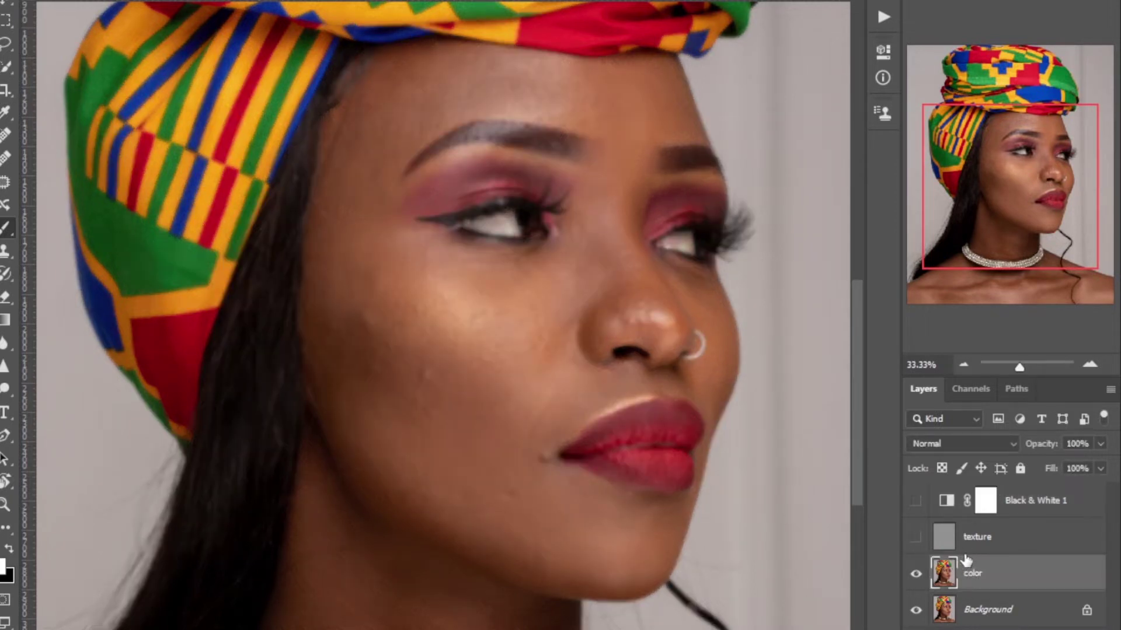
pyautogui.click(916, 537)
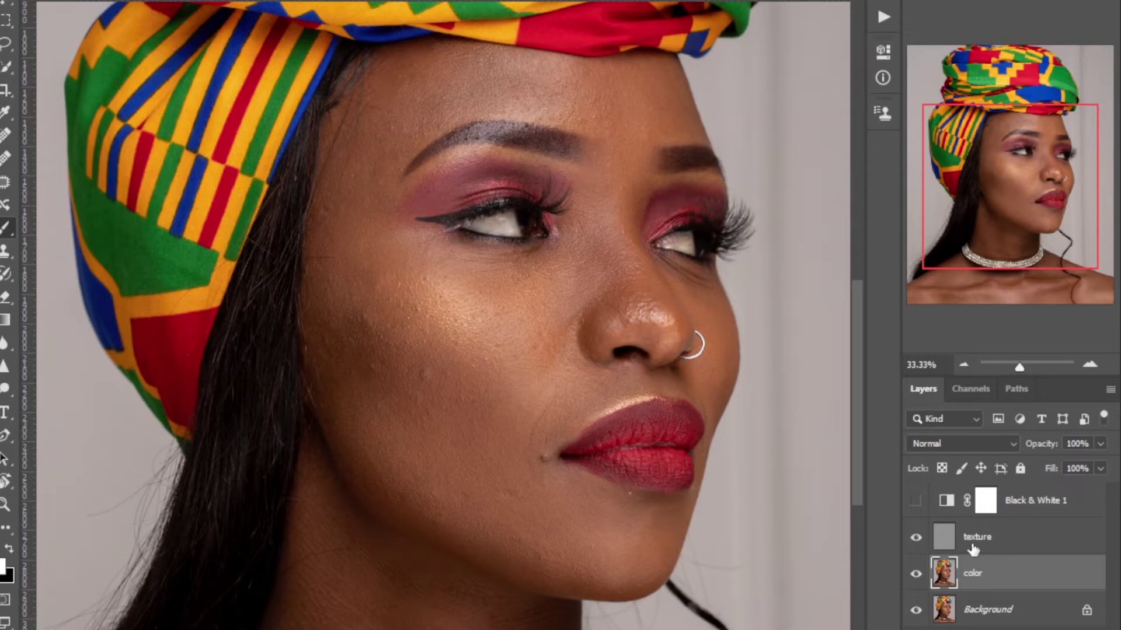
pyautogui.click(916, 574)
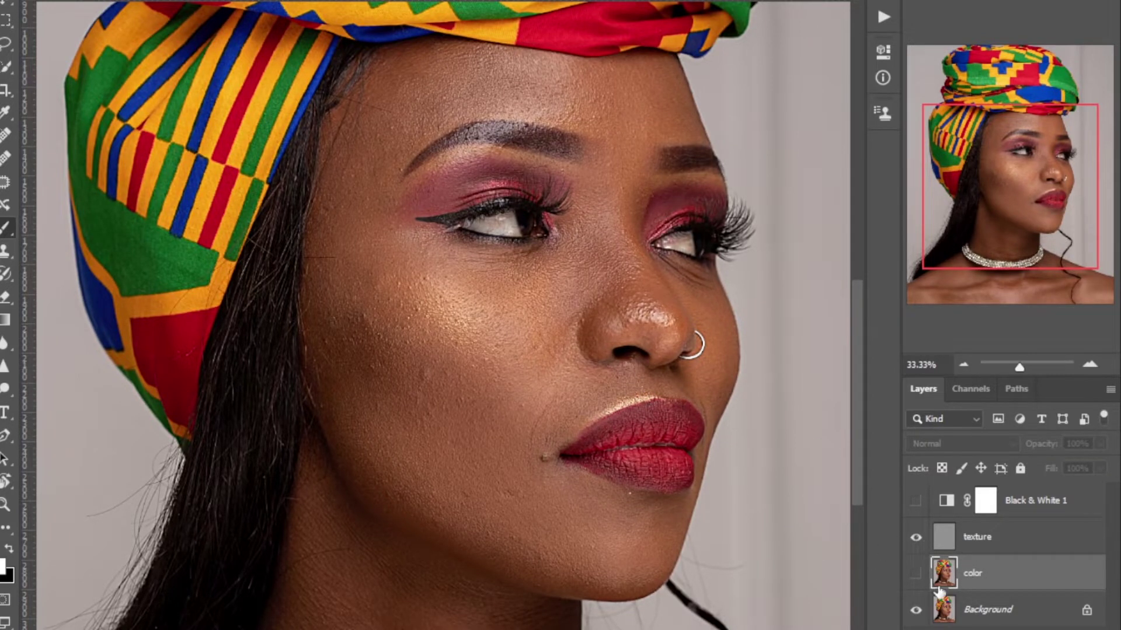
pyautogui.click(916, 573)
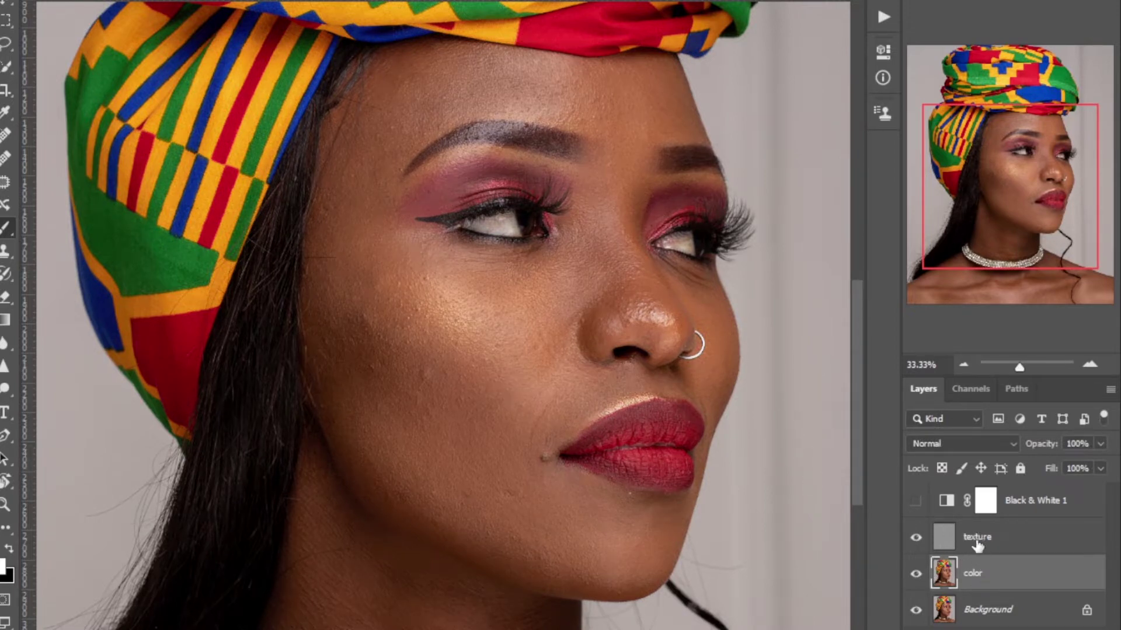
# Step: Select the color and texture layers together
pyautogui.click(1000, 619)
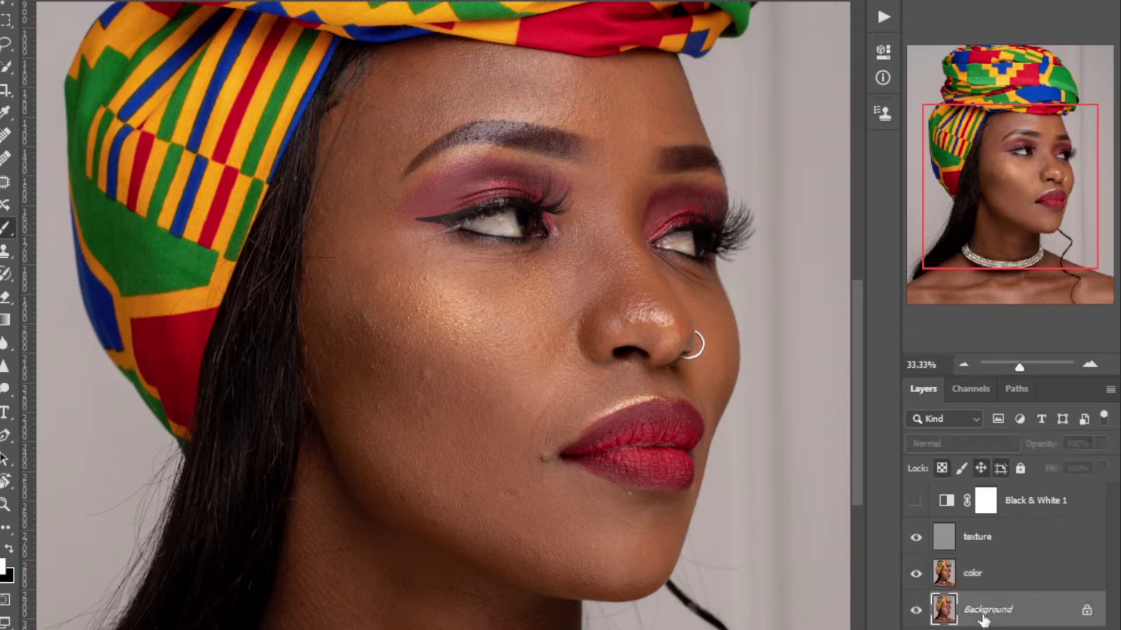
pyautogui.click(984, 575)
pyautogui.keyDown('shift'); pyautogui.click(992, 541); pyautogui.keyUp('shift')
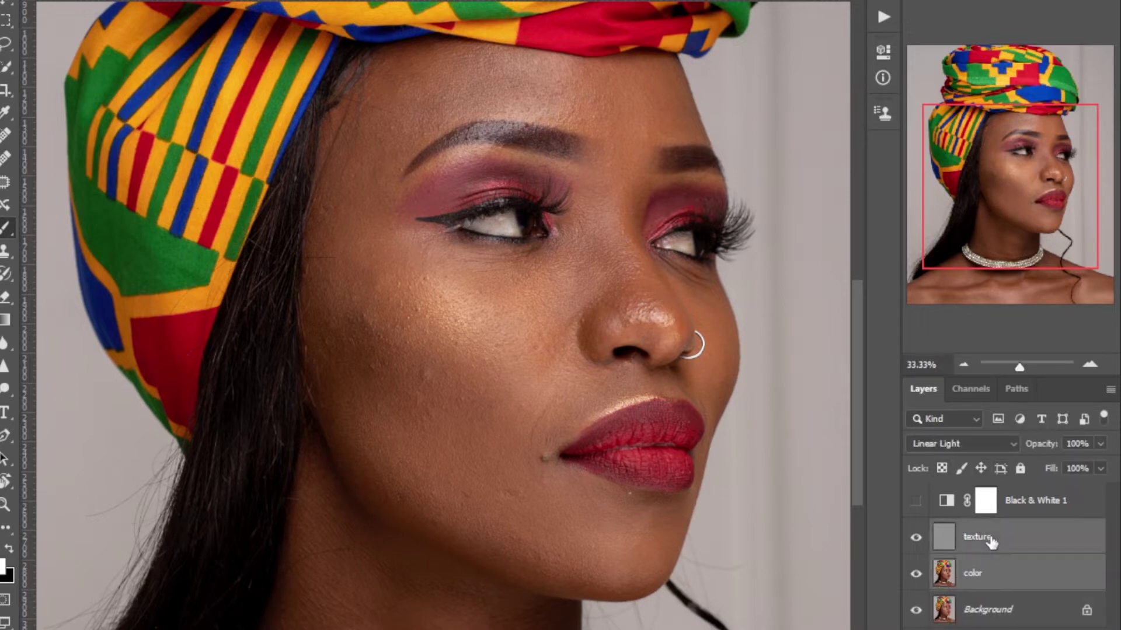
# Step: Group texture and color into Group 1 and expand it
pyautogui.hotkey('ctrl', 'g')
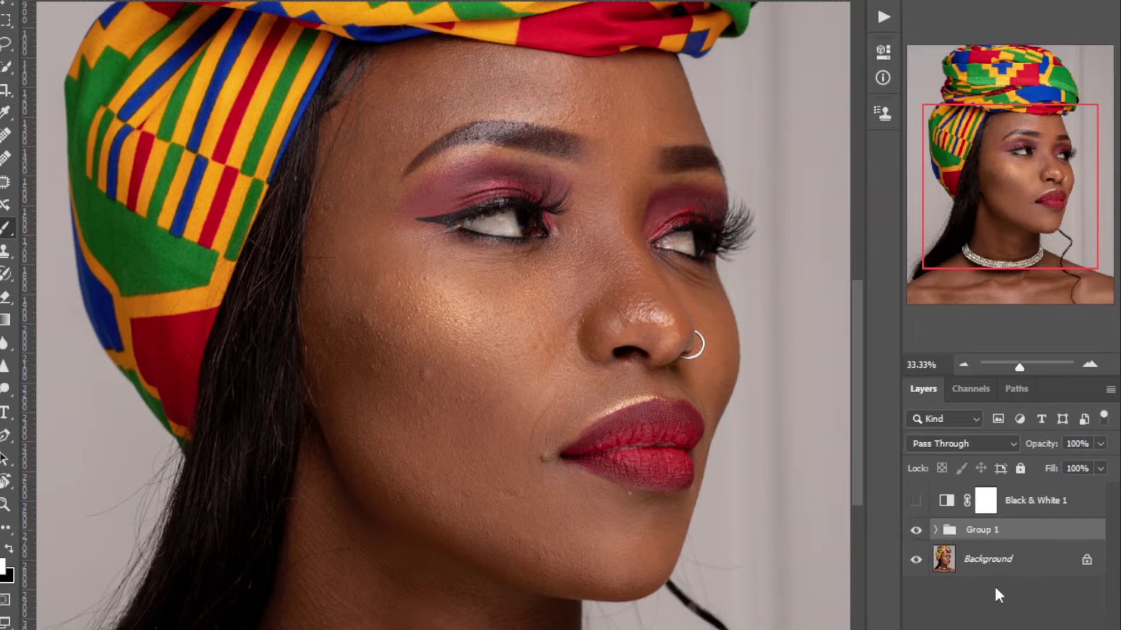
pyautogui.click(917, 532)
pyautogui.click(916, 533)
pyautogui.click(935, 530)
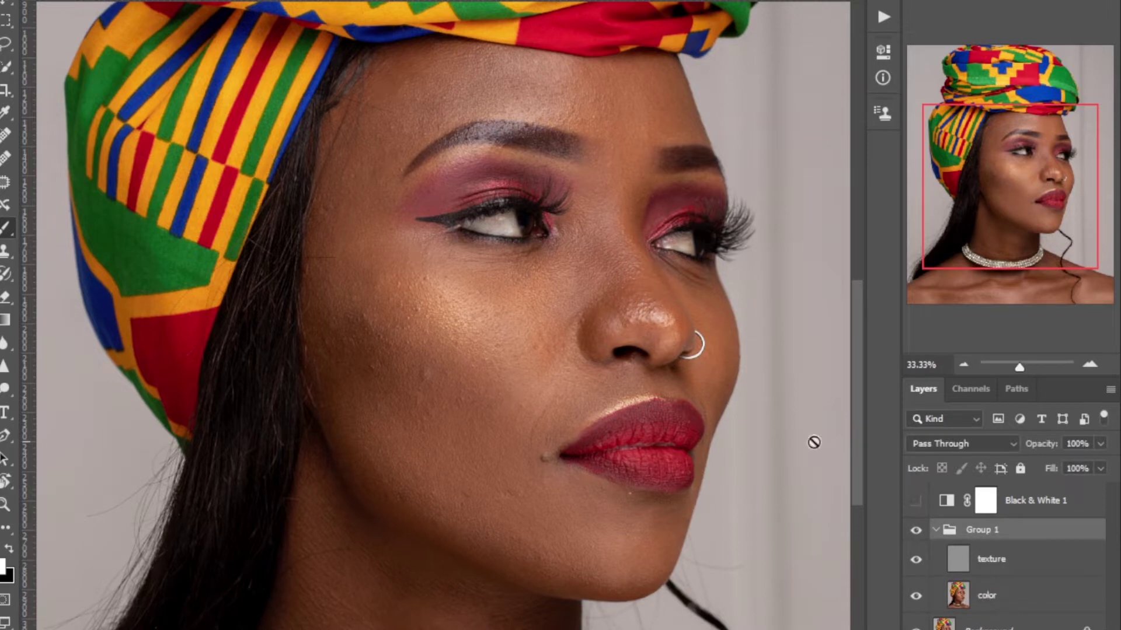
# Step: Pick the Mixer Brush and target the color layer for painting
pyautogui.hotkey('ctrl', '-')
pyautogui.hotkey('ctrl', '-')
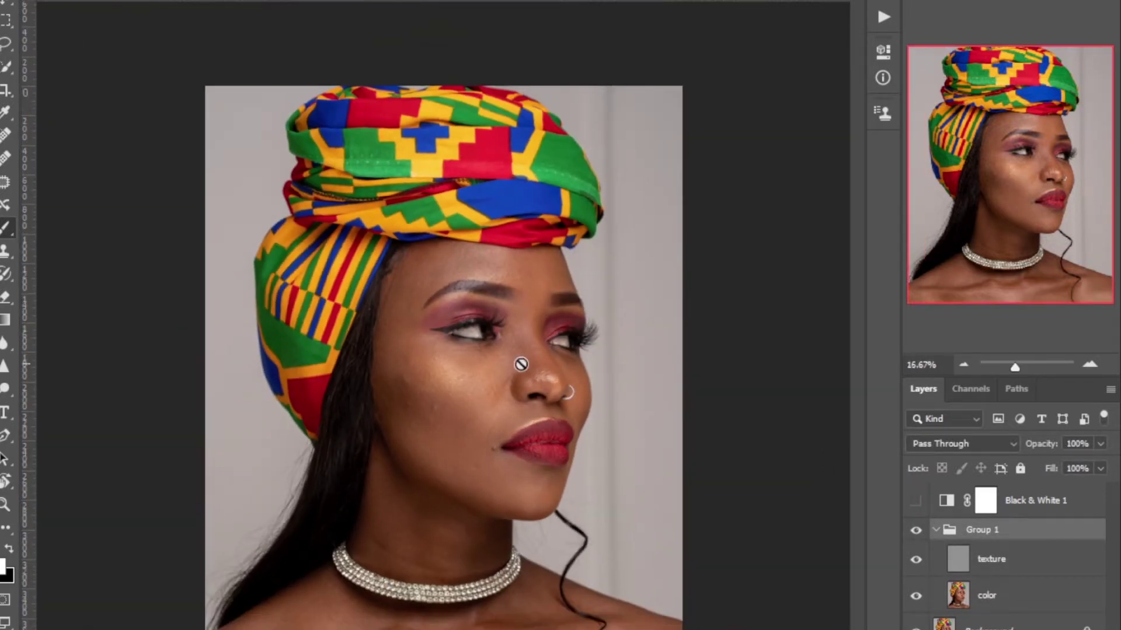
pyautogui.click(6, 526)
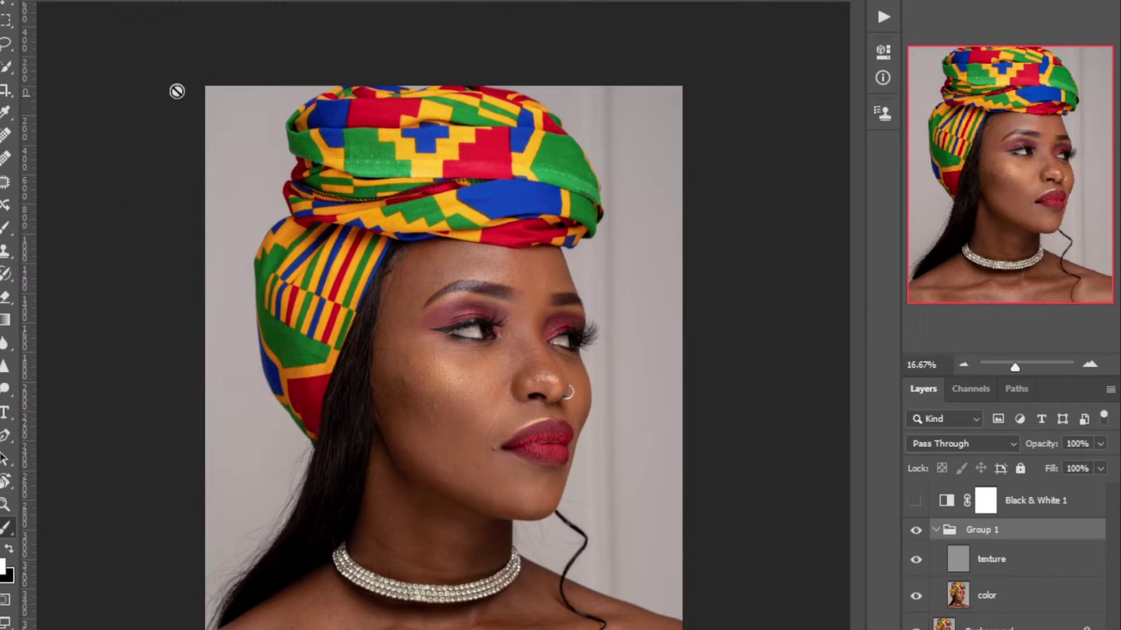
pyautogui.click(987, 596)
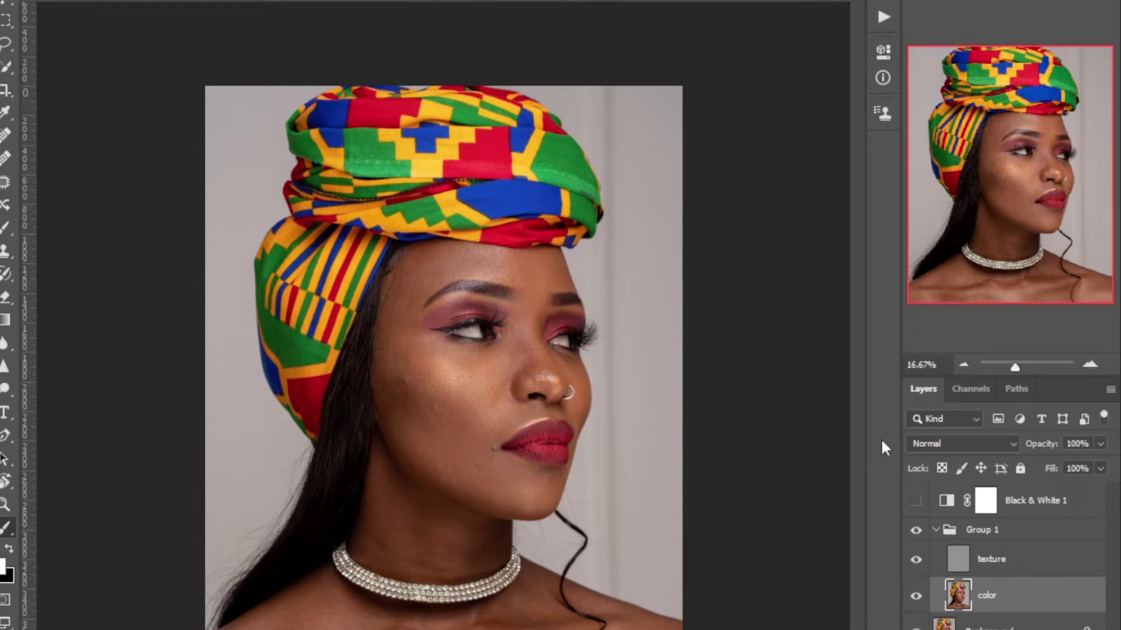
# Step: With greyscale on and texture hidden, smooth the forehead and cheek skin, then restore colour
pyautogui.hotkey('ctrl', '+')
pyautogui.hotkey('ctrl', '-')
pyautogui.click(914, 502)
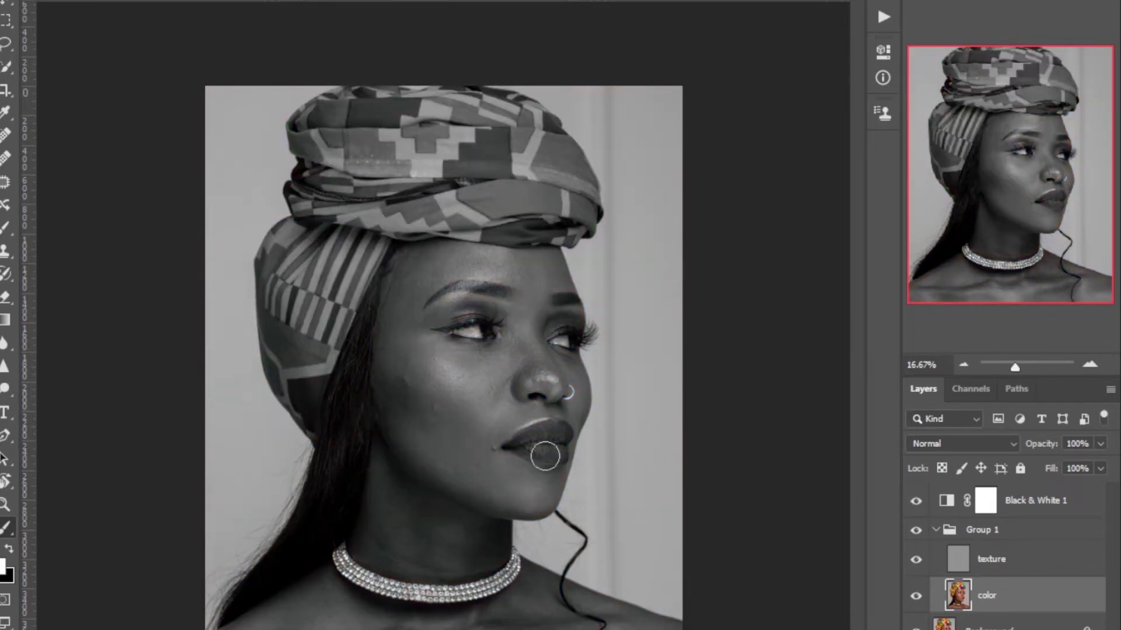
pyautogui.click(915, 561)
pyautogui.press(']')
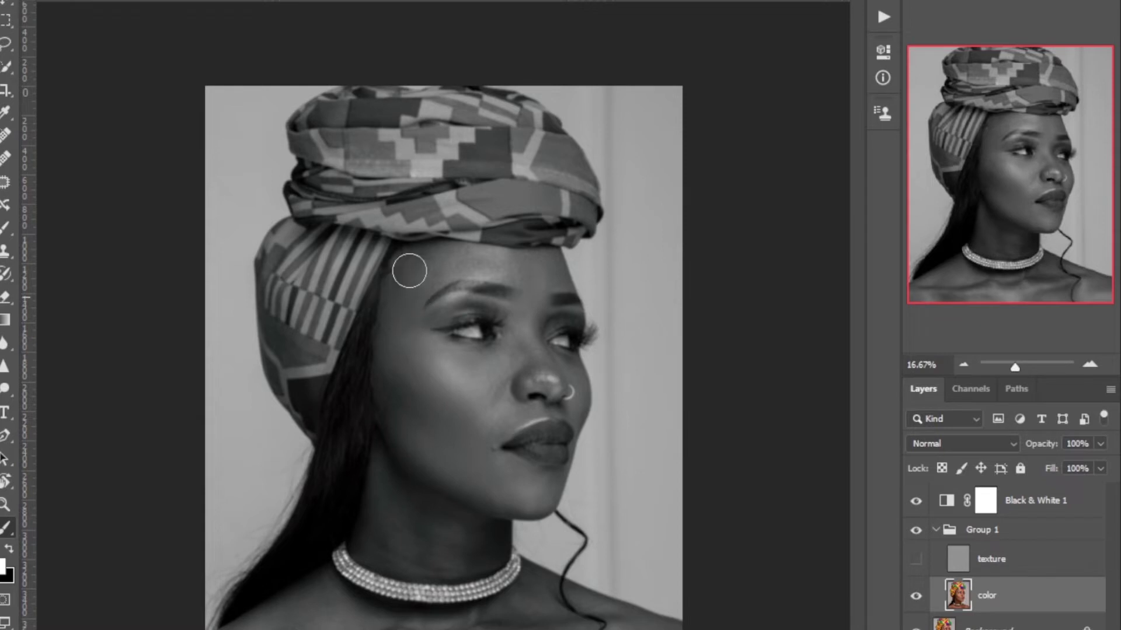
pyautogui.press('[')
pyautogui.press('[')
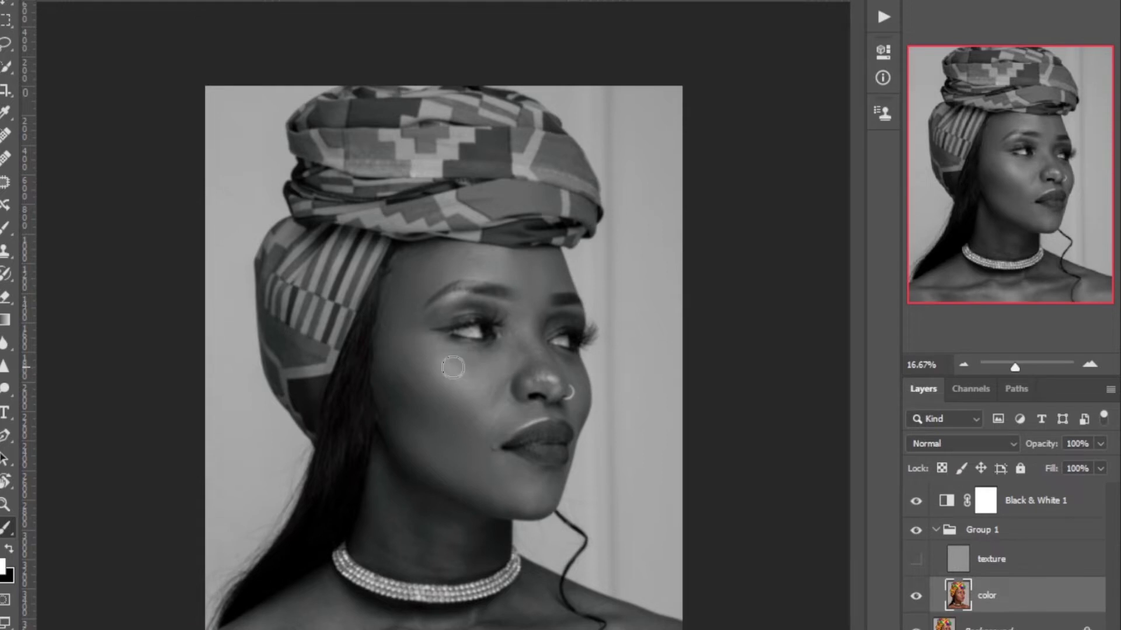
pyautogui.press(']')
pyautogui.press(']')
pyautogui.press(']')
pyautogui.press('[')
pyautogui.press('[')
pyautogui.press('[')
pyautogui.click(918, 501)
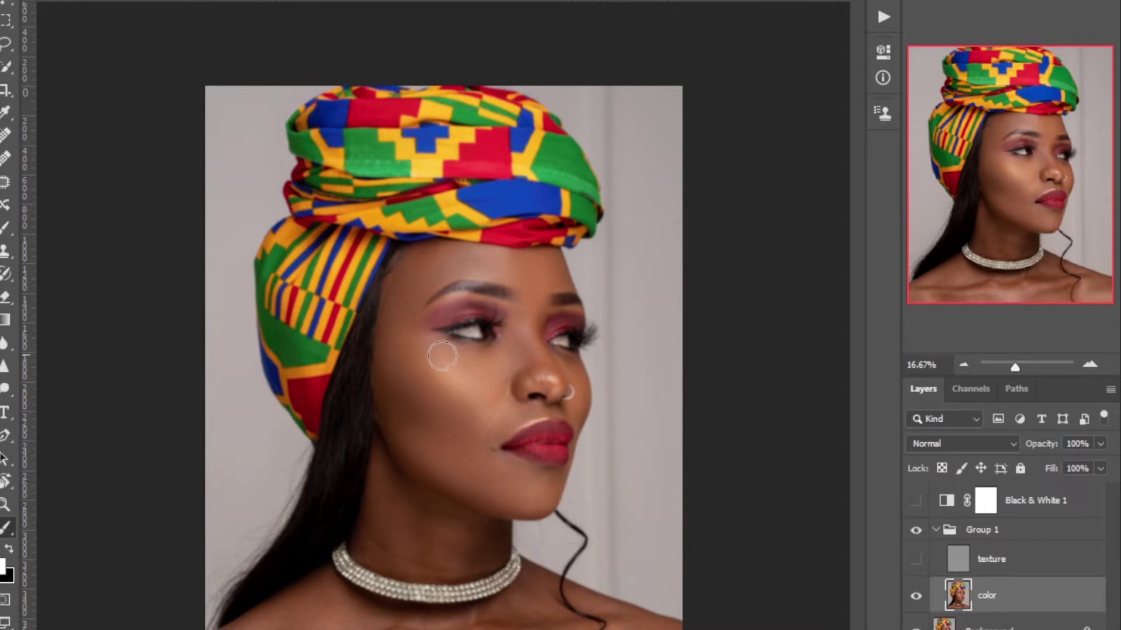
# Step: Continue smoothing the face and jaw with a resized brush
pyautogui.press('[')
pyautogui.press('[')
pyautogui.hotkey('ctrl', '+')
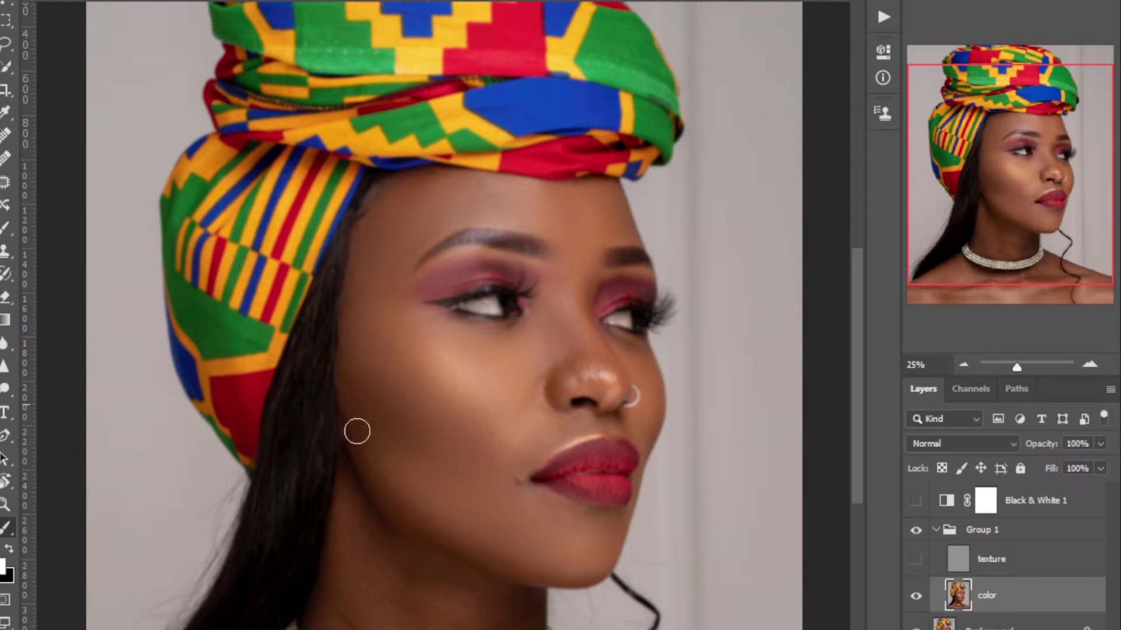
pyautogui.press(']')
# Step: Toggle Group 1 on and off to compare the smoothing, with texture shown again
pyautogui.click(934, 533)
pyautogui.click(913, 531)
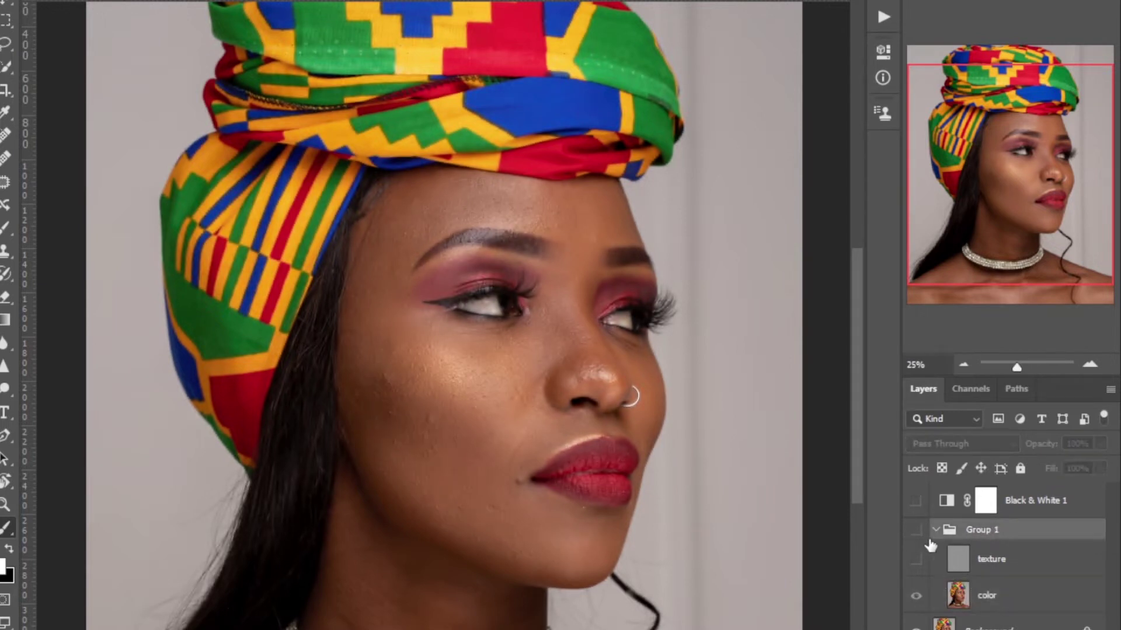
pyautogui.click(915, 531)
pyautogui.click(915, 531)
pyautogui.click(916, 531)
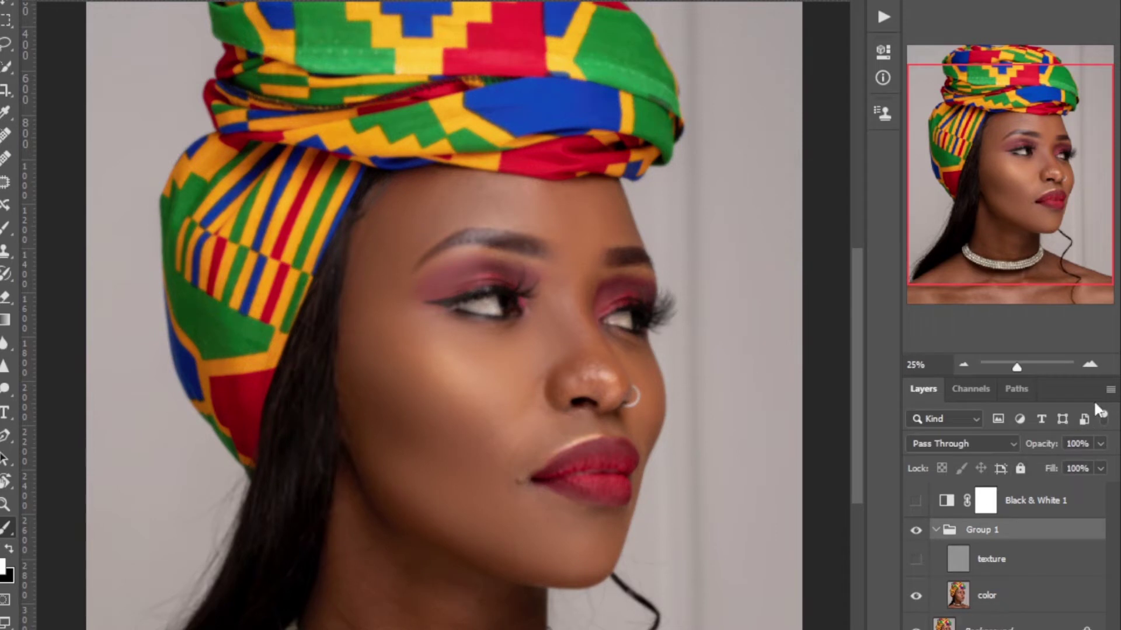
pyautogui.click(915, 560)
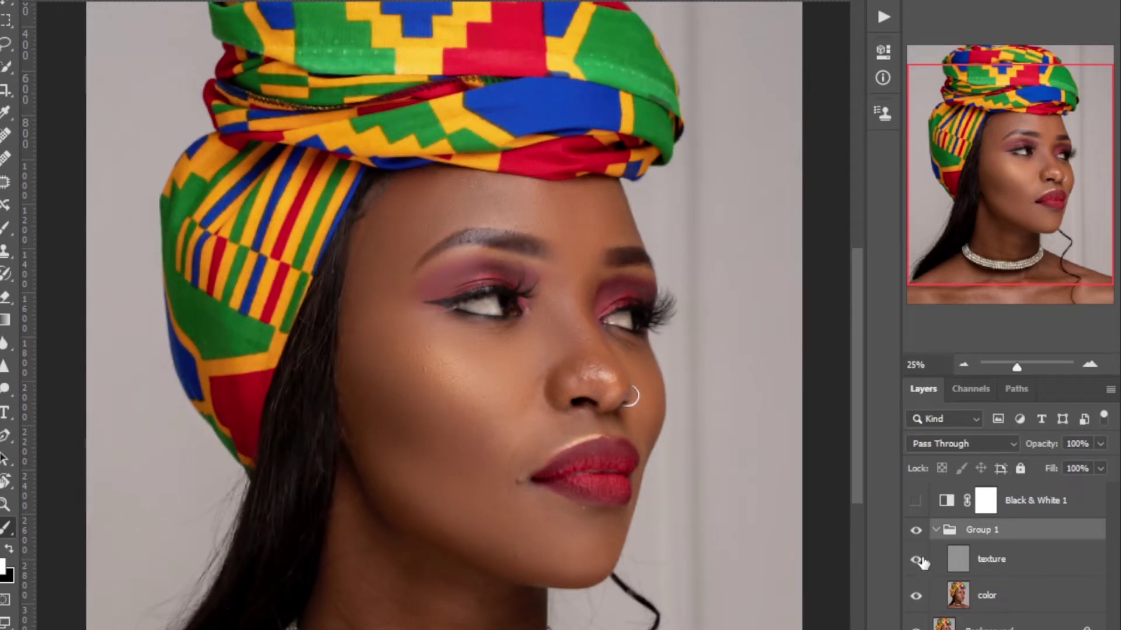
pyautogui.click(915, 532)
pyautogui.click(916, 531)
pyautogui.click(915, 531)
pyautogui.click(916, 531)
pyautogui.click(916, 531)
pyautogui.click(915, 531)
pyautogui.click(915, 531)
pyautogui.click(916, 531)
pyautogui.click(916, 531)
# Step: Turn on Black & White 1, hide texture, and view the neck and full portrait
pyautogui.click(916, 501)
pyautogui.click(915, 529)
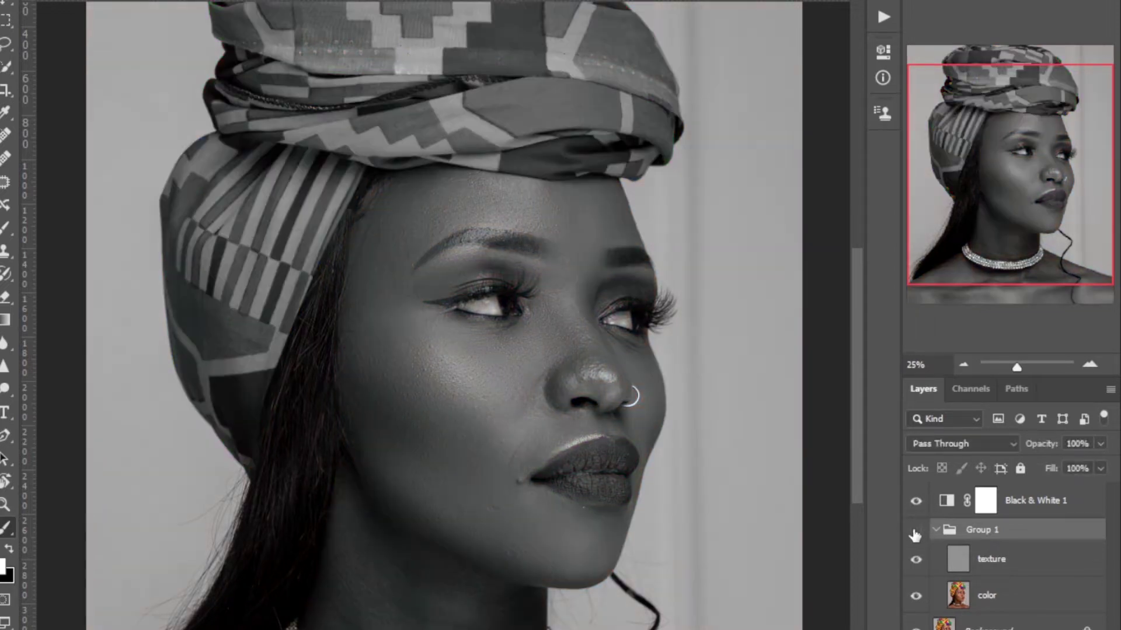
pyautogui.click(915, 530)
pyautogui.click(915, 559)
pyautogui.moveTo(465, 549); pyautogui.dragTo(480, 295)
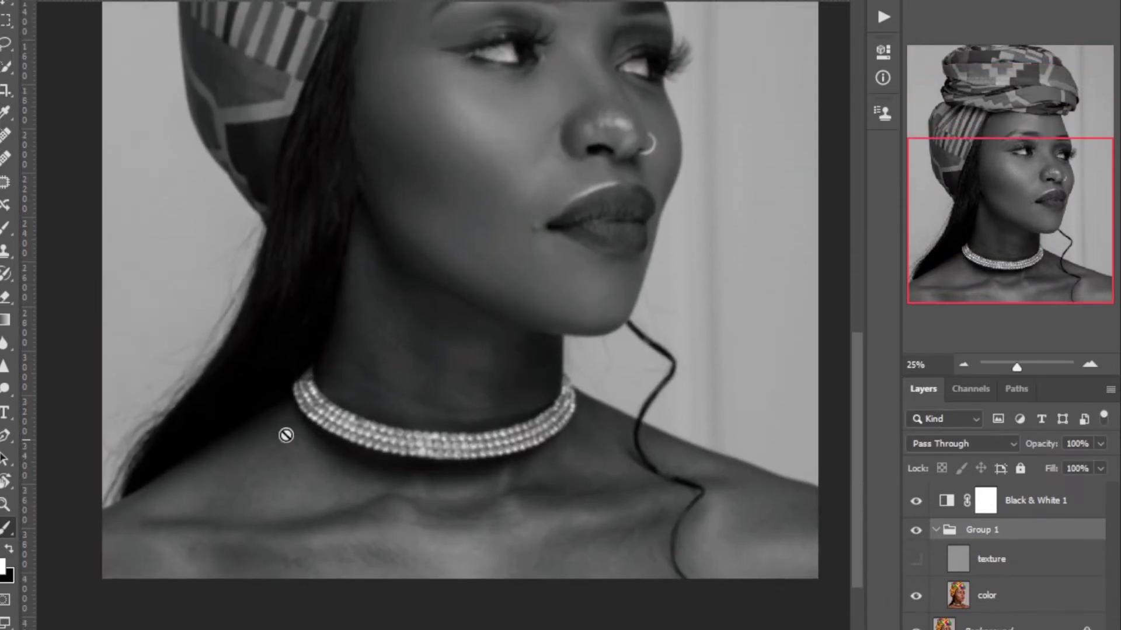
pyautogui.hotkey('ctrl', '-')
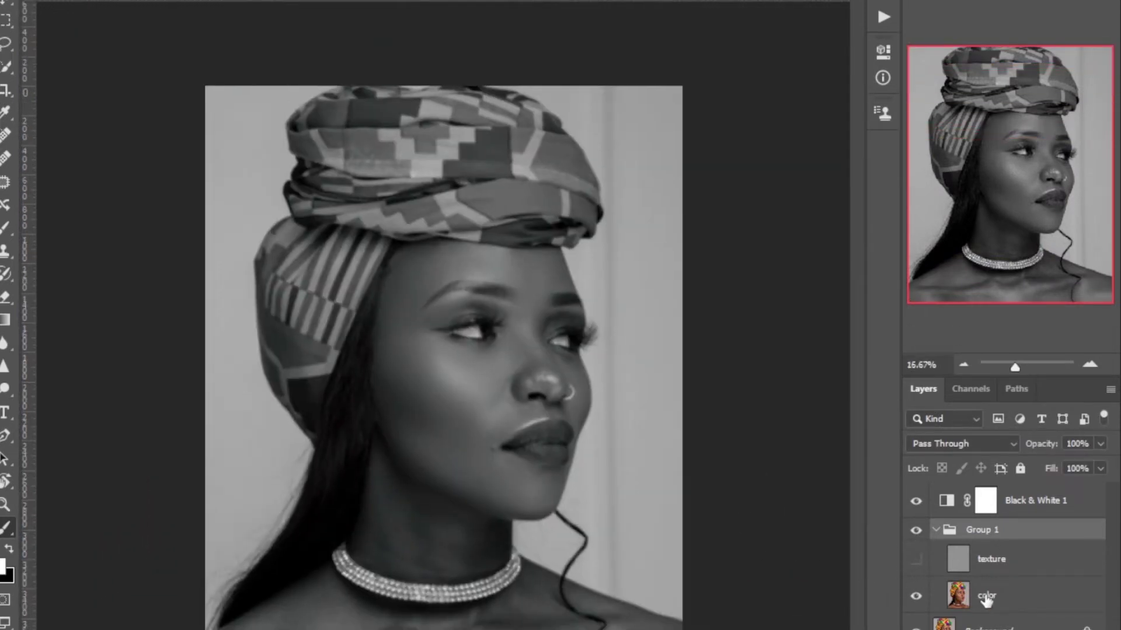
# Step: Paint more skin smoothing on the color layer, then turn off Black & White 1
pyautogui.click(985, 597)
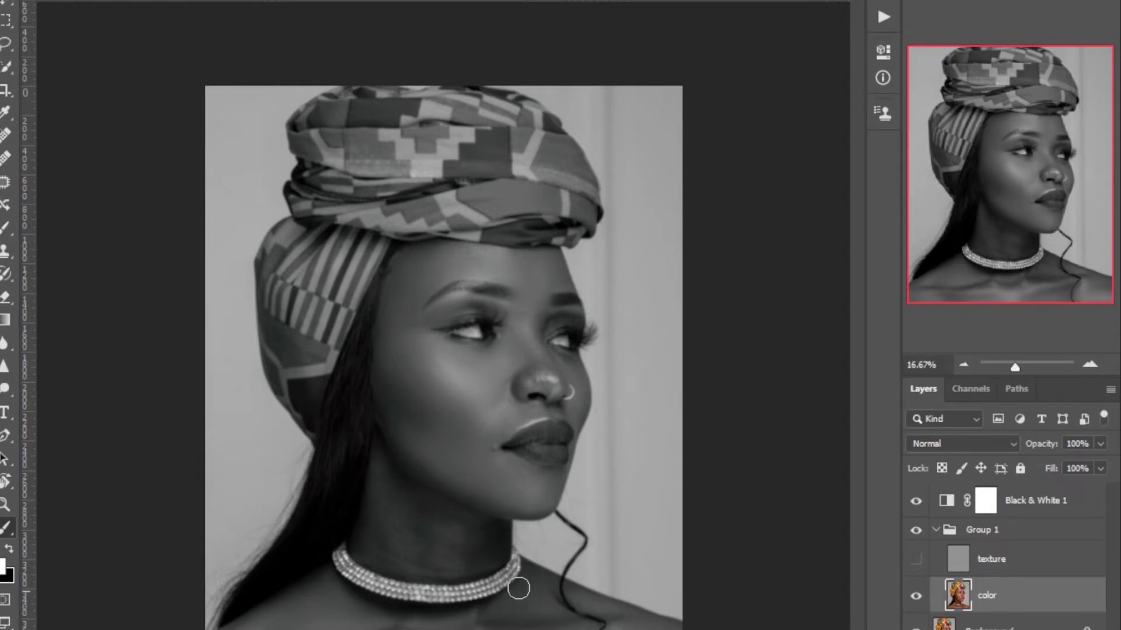
pyautogui.press(']')
pyautogui.press(']')
pyautogui.press(']')
pyautogui.click(916, 500)
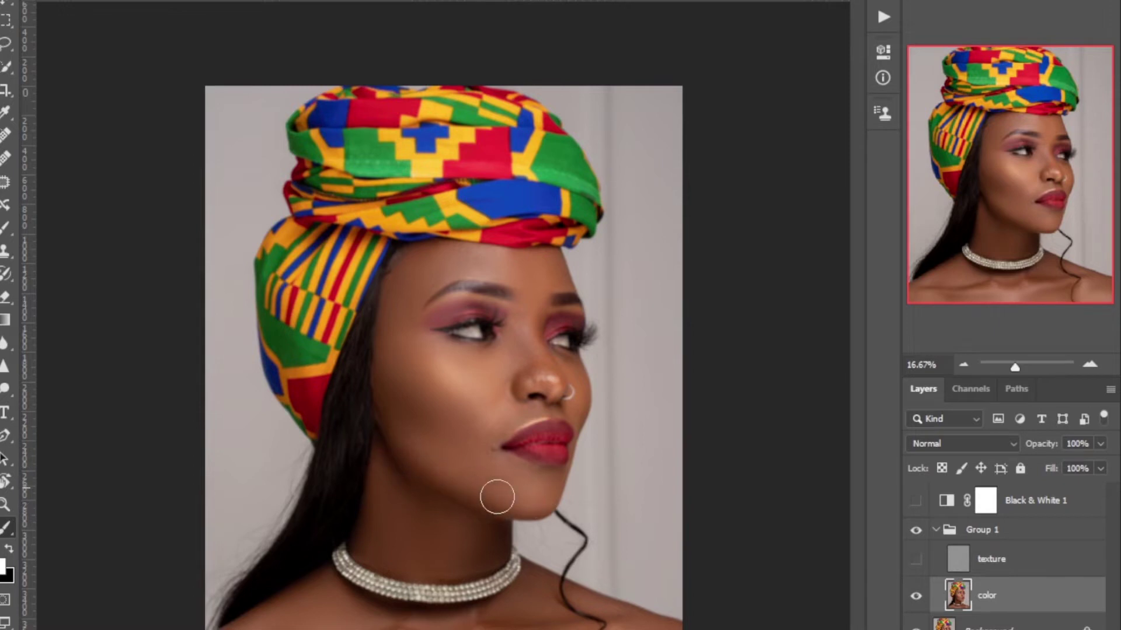
# Step: Show the texture layer and zoom in and out to check the face
pyautogui.click(916, 560)
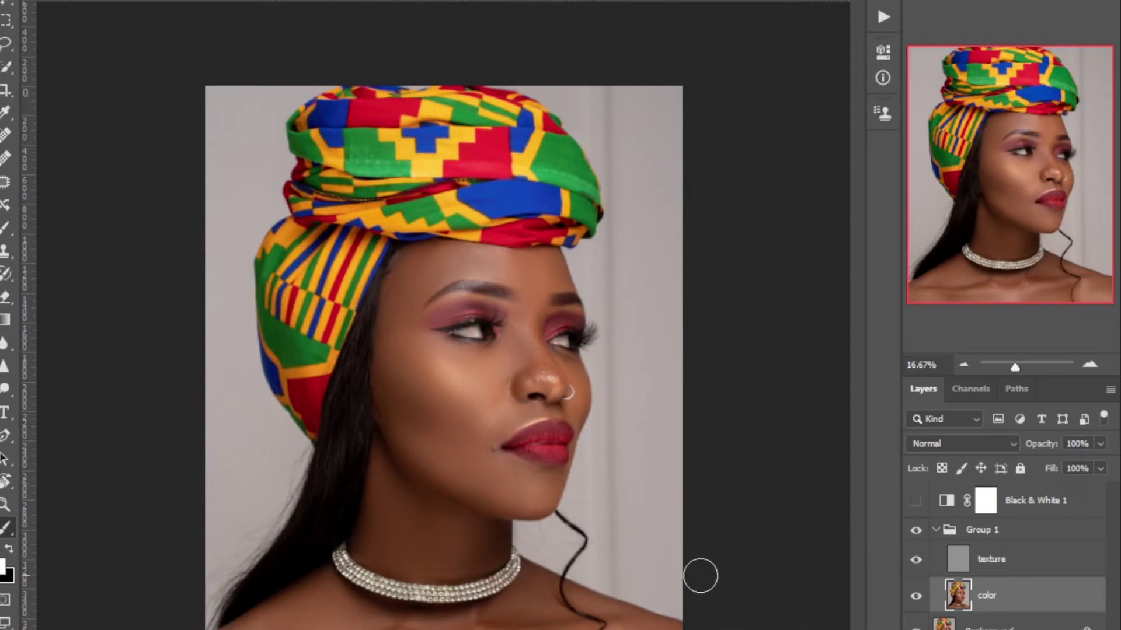
pyautogui.hotkey('ctrl', '+')
pyautogui.hotkey('ctrl', '+')
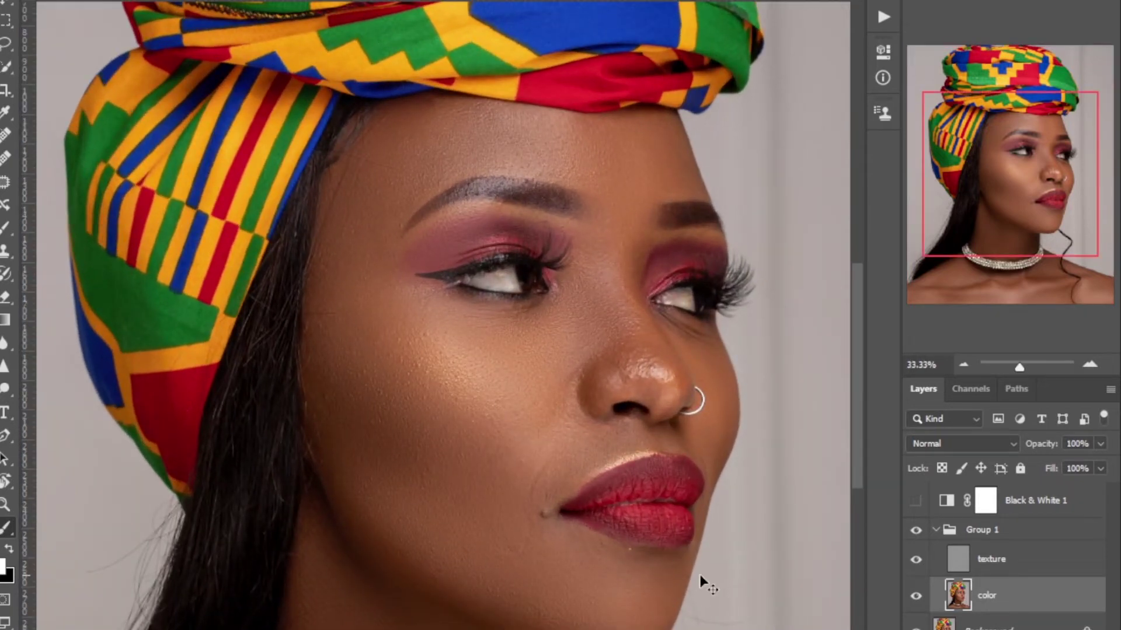
pyautogui.hotkey('ctrl', '-')
pyautogui.hotkey('ctrl', '-')
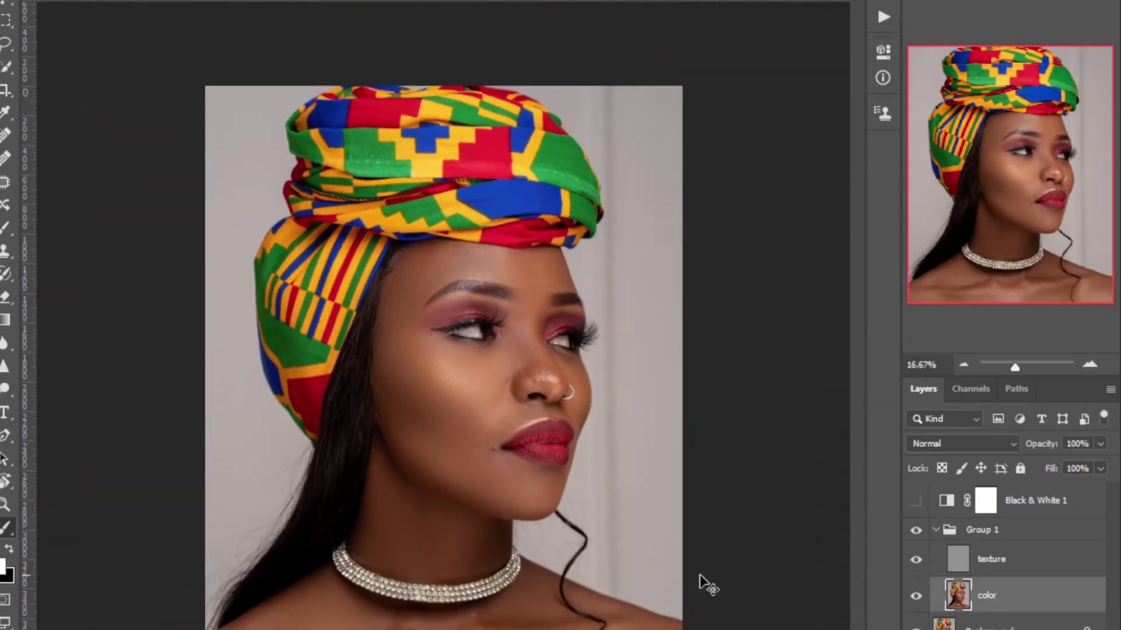
pyautogui.hotkey('ctrl', '+')
pyautogui.hotkey('ctrl', '+')
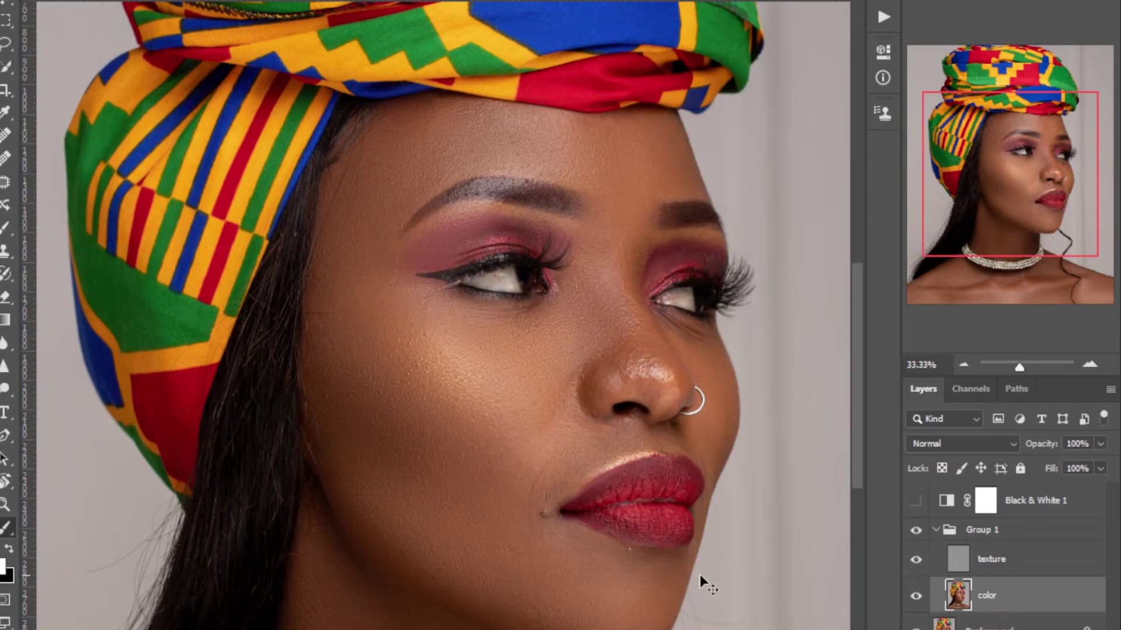
pyautogui.hotkey('ctrl', '-')
# Step: Lasso the cheek from the eye down to the jawline, apply a 15-pixel Gaussian Blur, then deselect
pyautogui.click(6, 44)
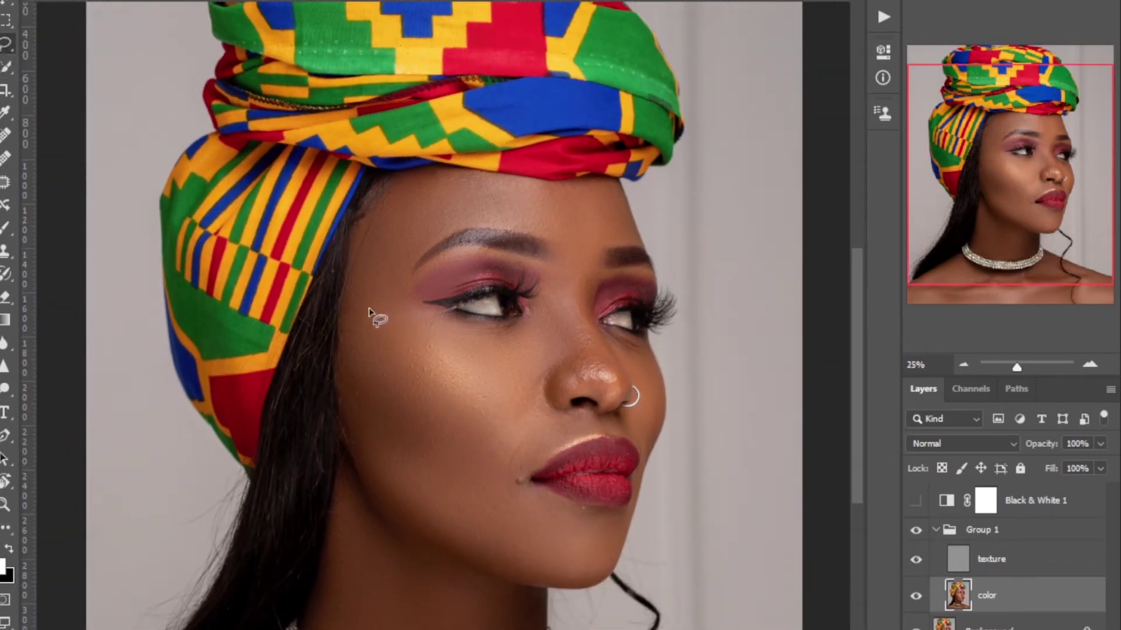
pyautogui.moveTo(387, 291)
pyautogui.mouseDown()
pyautogui.moveTo(467, 332)
pyautogui.moveTo(523, 329)
pyautogui.moveTo(553, 309)
pyautogui.moveTo(528, 369)
pyautogui.moveTo(532, 421)
pyautogui.moveTo(513, 474)
pyautogui.mouseUp()
pyautogui.moveTo(549, 507)
pyautogui.mouseDown()
pyautogui.moveTo(585, 534)
pyautogui.moveTo(587, 567)
pyautogui.moveTo(555, 576)
pyautogui.moveTo(458, 545)
pyautogui.moveTo(395, 515)
pyautogui.moveTo(371, 487)
pyautogui.moveTo(335, 382)
pyautogui.moveTo(336, 334)
pyautogui.moveTo(360, 261)
pyautogui.moveTo(371, 284)
pyautogui.mouseUp()
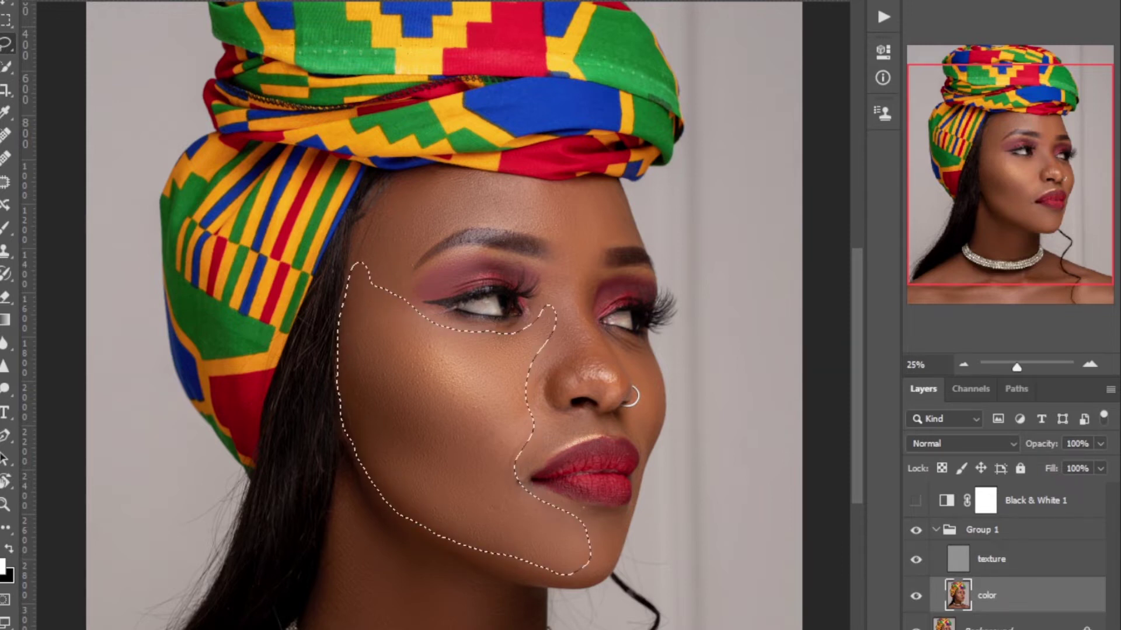
pyautogui.click(228, 1)
pyautogui.moveTo(242, 123)
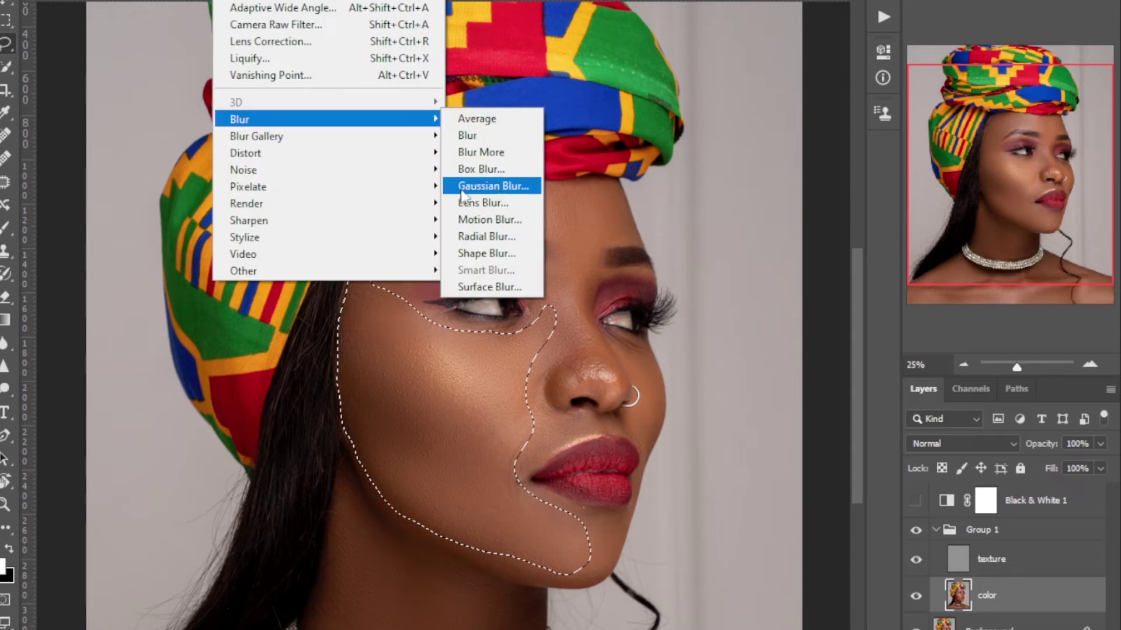
pyautogui.click(470, 184)
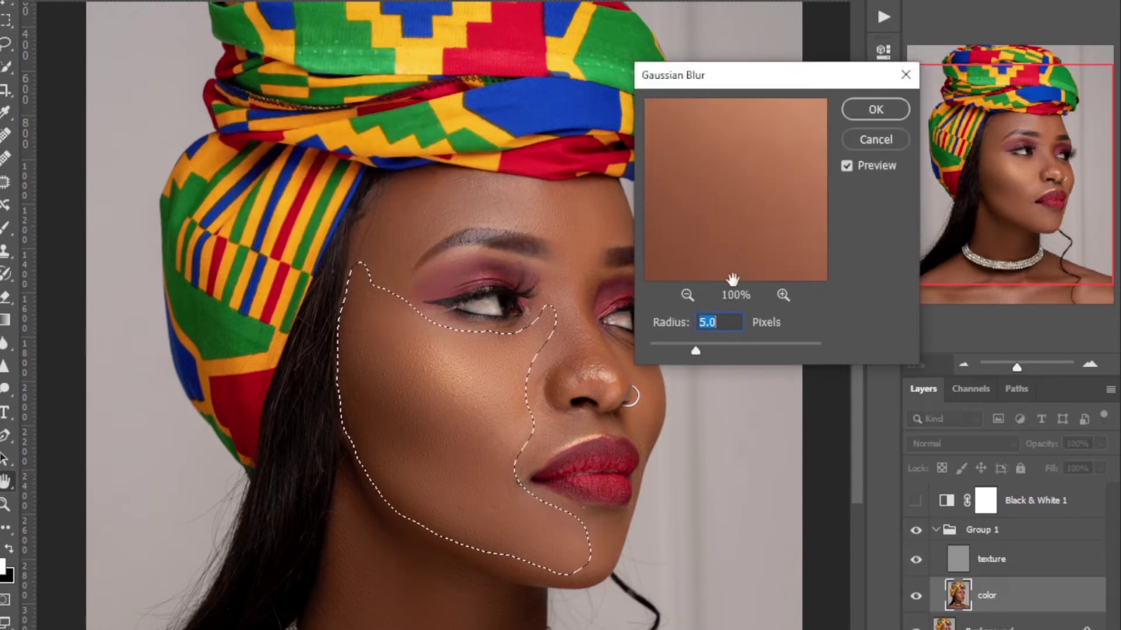
pyautogui.write('15')
pyautogui.press('Return')
pyautogui.hotkey('ctrl', 'd')
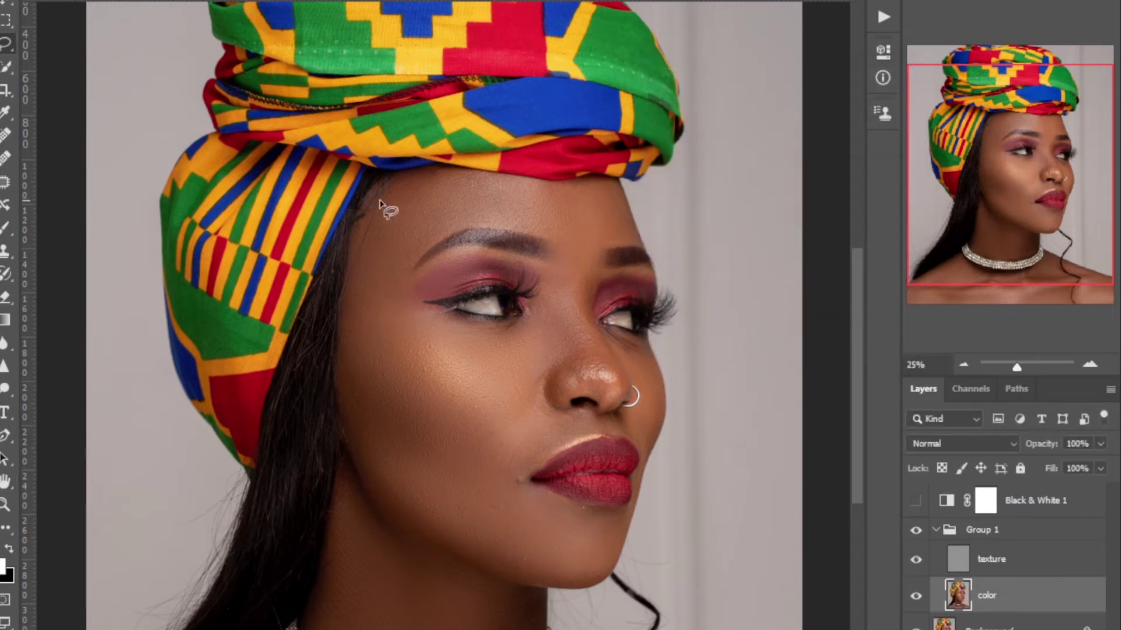
# Step: Lasso the forehead along the headwrap edge, blur it at 15 pixels, then deselect
pyautogui.moveTo(386, 184)
pyautogui.mouseDown()
pyautogui.moveTo(354, 234)
pyautogui.moveTo(346, 297)
pyautogui.moveTo(359, 326)
pyautogui.moveTo(442, 232)
pyautogui.moveTo(498, 225)
pyautogui.moveTo(582, 257)
pyautogui.moveTo(607, 247)
pyautogui.mouseUp()
pyautogui.moveTo(617, 190); pyautogui.dragTo(561, 187)
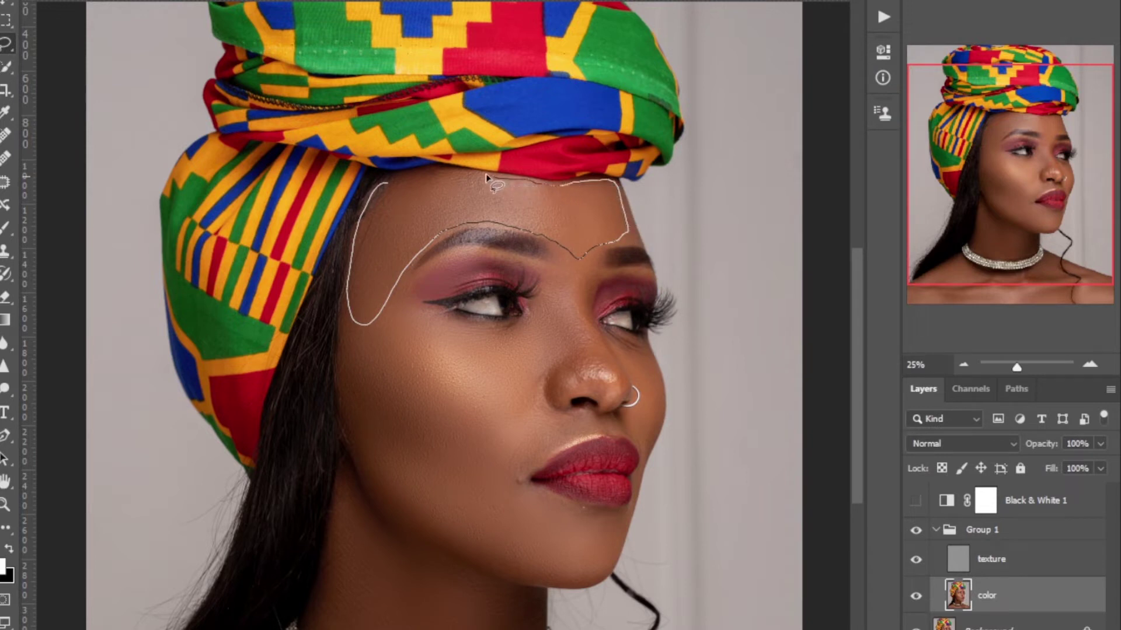
pyautogui.moveTo(452, 172); pyautogui.dragTo(394, 180)
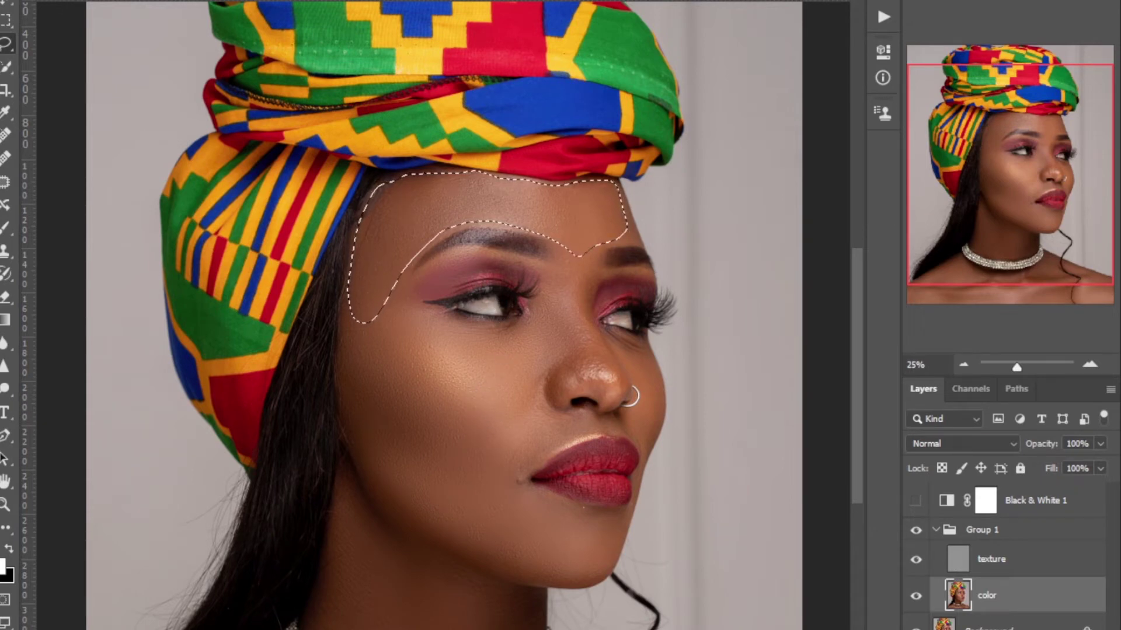
pyautogui.click(225, 0)
pyautogui.moveTo(245, 118)
pyautogui.click(513, 186)
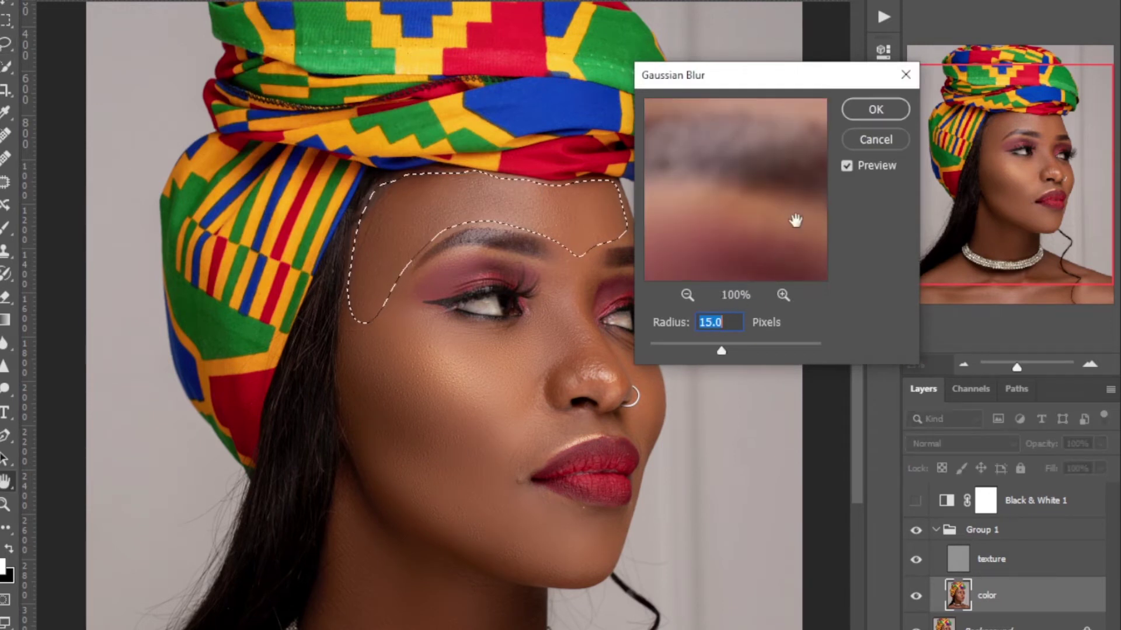
pyautogui.click(863, 117)
pyautogui.hotkey('ctrl', 'd')
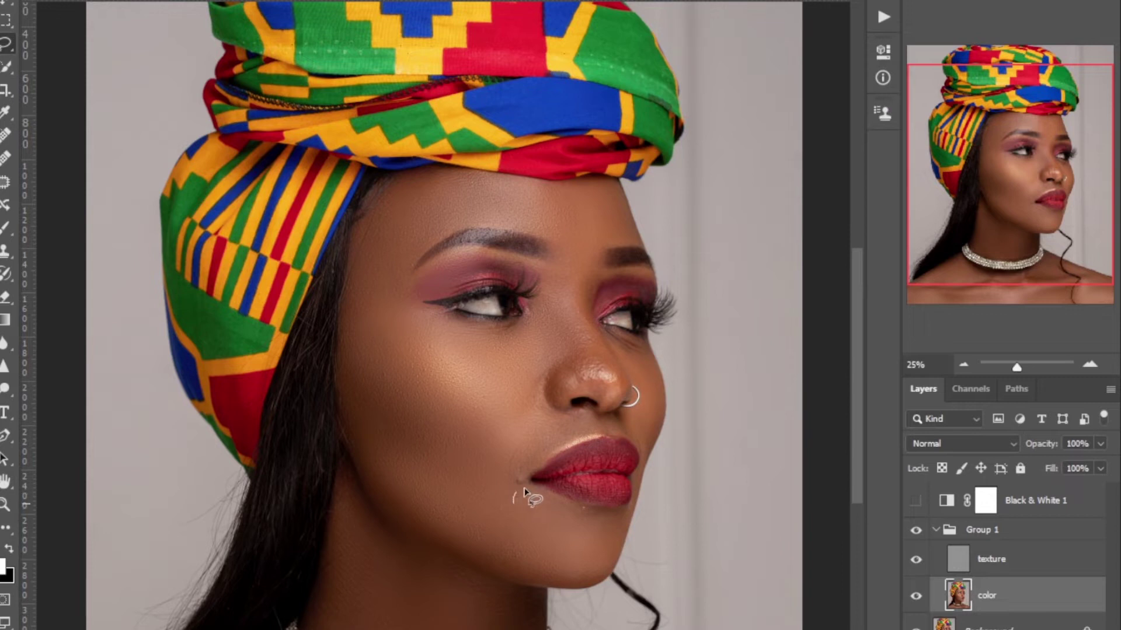
# Step: Lasso the chin under the lower lip and apply Gaussian Blur to it
pyautogui.moveTo(603, 514); pyautogui.dragTo(623, 511)
pyautogui.moveTo(563, 588)
pyautogui.mouseDown()
pyautogui.moveTo(515, 566)
pyautogui.moveTo(496, 504)
pyautogui.moveTo(495, 542)
pyautogui.moveTo(555, 587)
pyautogui.mouseUp()
pyautogui.hotkey('ctrl', 'alt', 'f')
pyautogui.hotkey('ctrl', 'd')
pyautogui.moveTo(621, 514)
pyautogui.mouseDown()
pyautogui.moveTo(575, 512)
pyautogui.moveTo(529, 484)
pyautogui.mouseUp()
pyautogui.click(230, 1)
pyautogui.moveTo(245, 119)
pyautogui.click(490, 147)
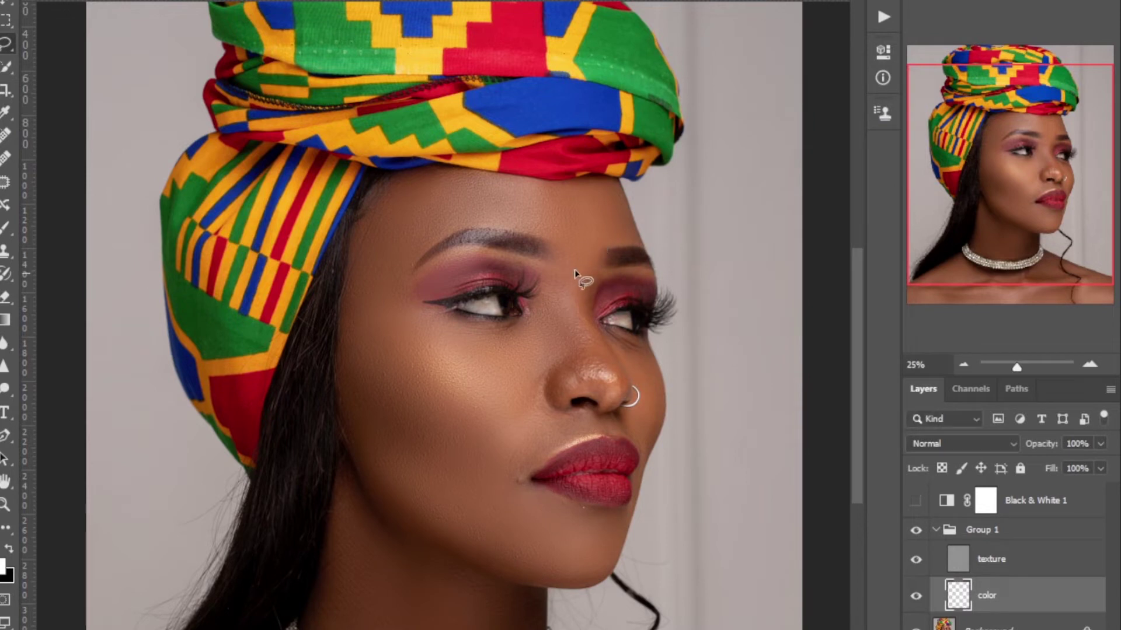
# Step: Lasso the nose bridge, blur it at 4.1 pixels, deselect, and begin outlining the left eyeshadow
pyautogui.moveTo(584, 255); pyautogui.dragTo(562, 259)
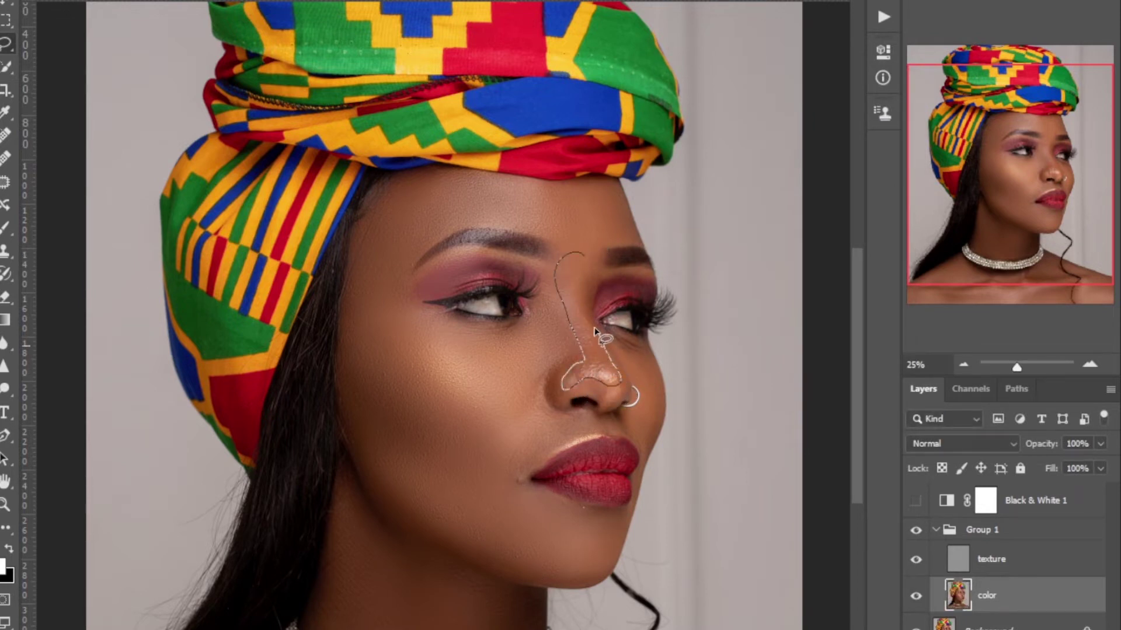
pyautogui.moveTo(575, 221); pyautogui.dragTo(574, 222)
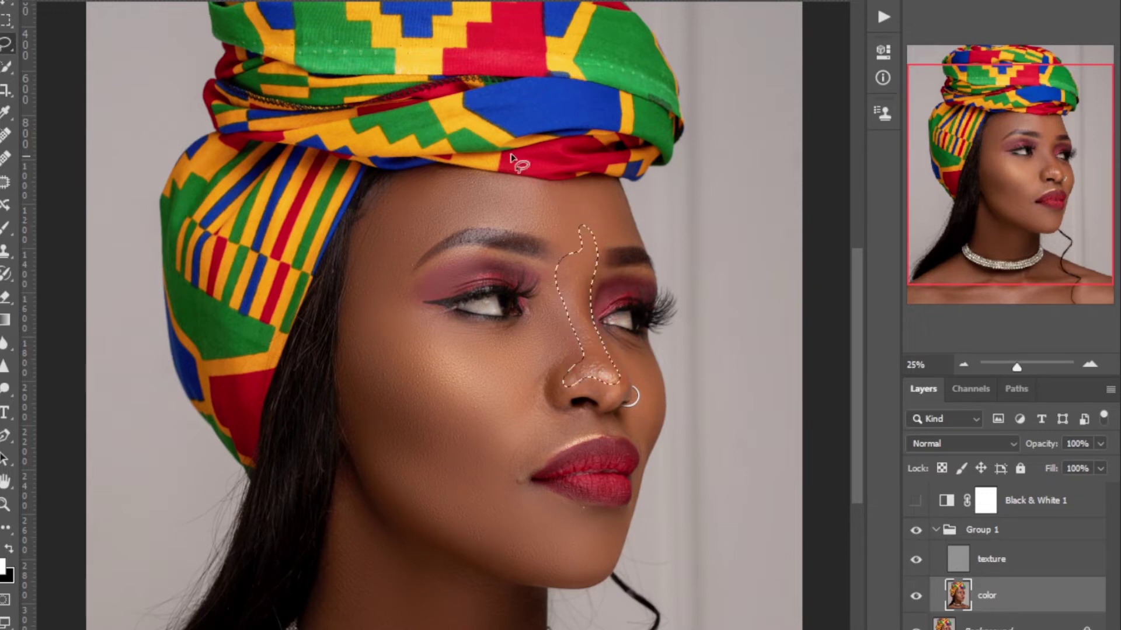
pyautogui.click(227, 1)
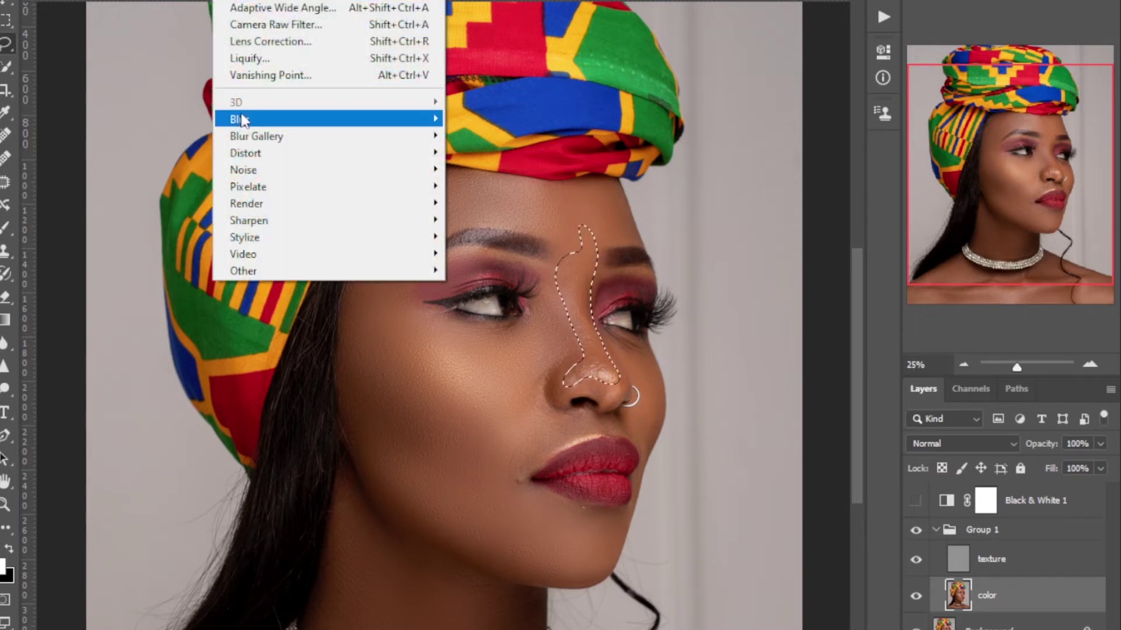
pyautogui.moveTo(240, 118)
pyautogui.click(500, 183)
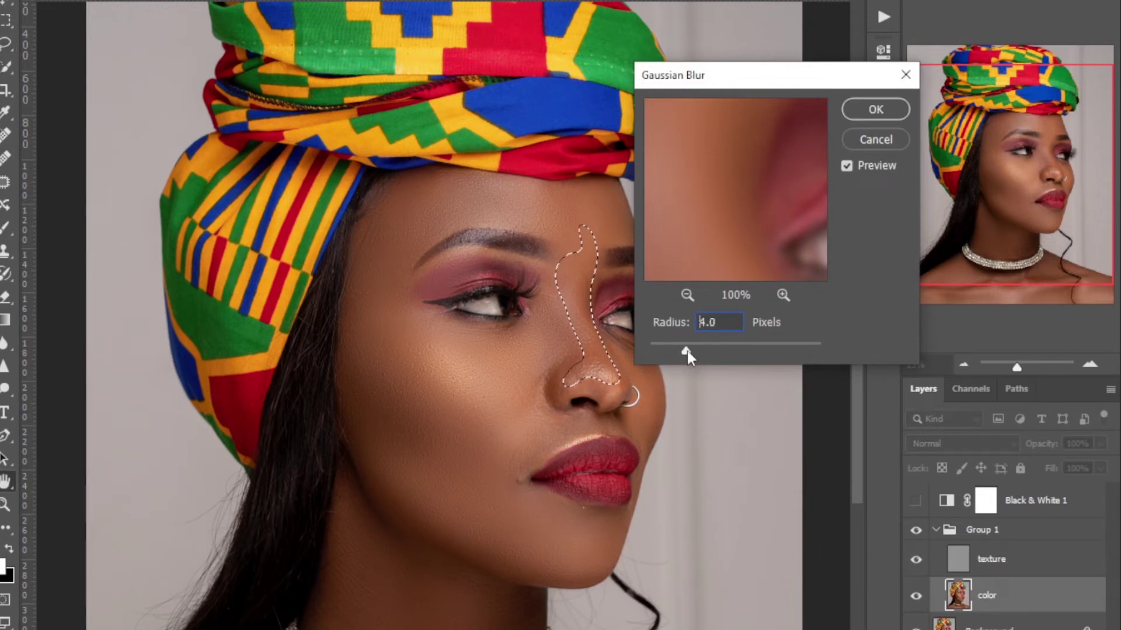
pyautogui.moveTo(687, 351); pyautogui.dragTo(690, 352)
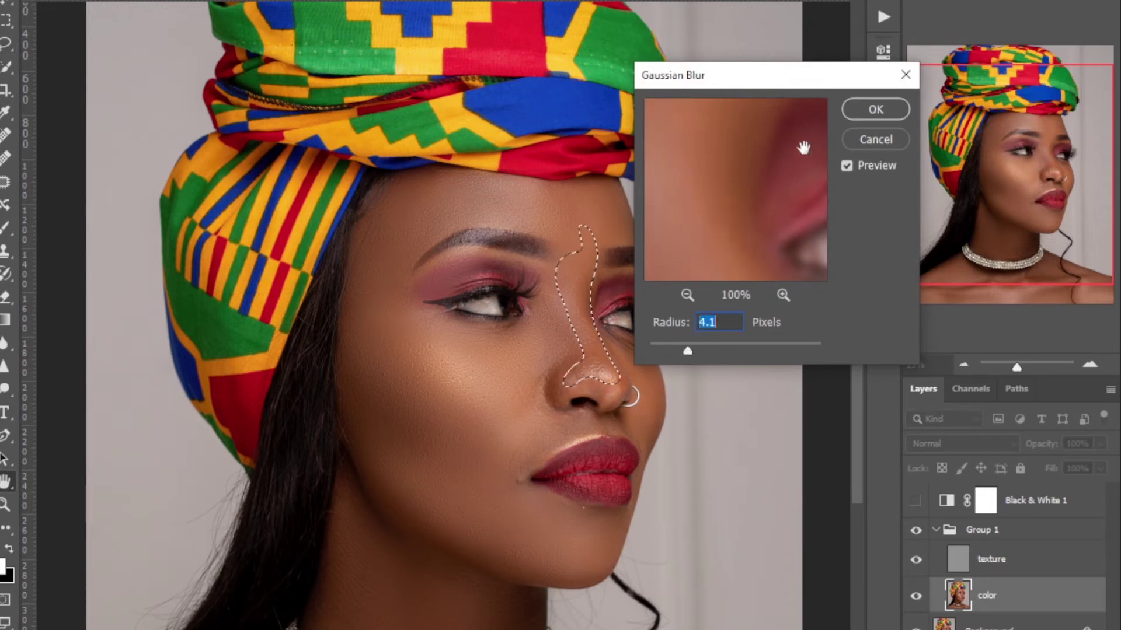
pyautogui.click(875, 110)
pyautogui.hotkey('ctrl', 'd')
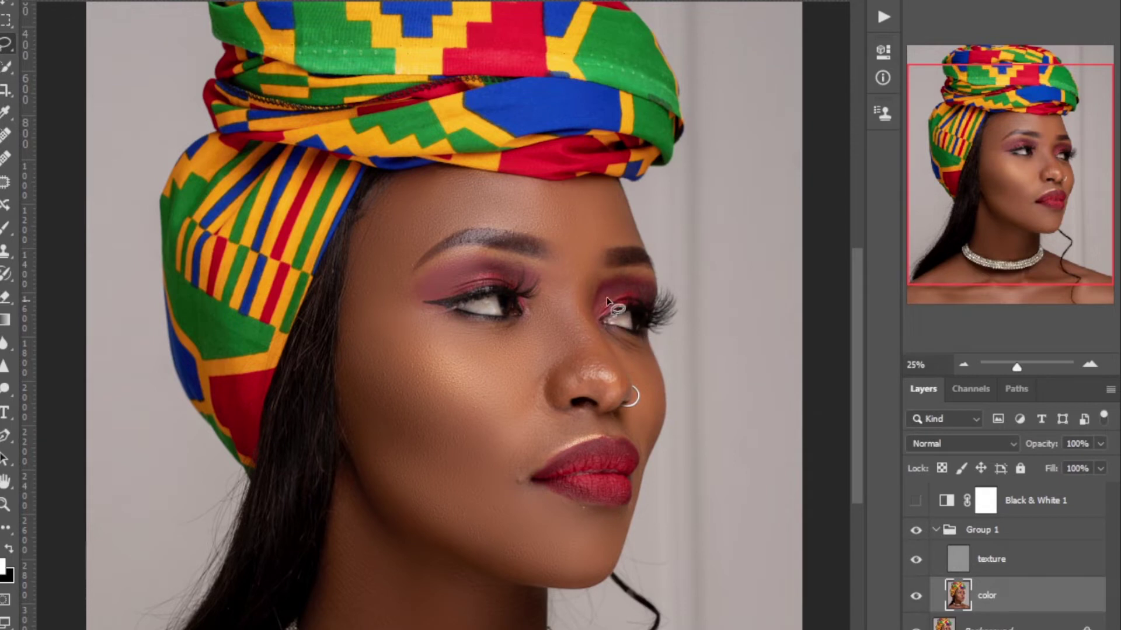
pyautogui.moveTo(430, 272)
pyautogui.mouseDown()
pyautogui.moveTo(420, 285)
pyautogui.moveTo(456, 258)
pyautogui.moveTo(540, 270)
pyautogui.moveTo(408, 309)
pyautogui.moveTo(423, 272)
pyautogui.moveTo(393, 307)
pyautogui.moveTo(482, 279)
pyautogui.moveTo(541, 278)
pyautogui.moveTo(478, 251)
pyautogui.moveTo(446, 260)
pyautogui.mouseUp()
# Step: Blur the left and right eyeshadow areas with a 4.1-pixel Gaussian Blur, deselecting after each
pyautogui.hotkey('ctrl', 'd')
pyautogui.click(227, 1)
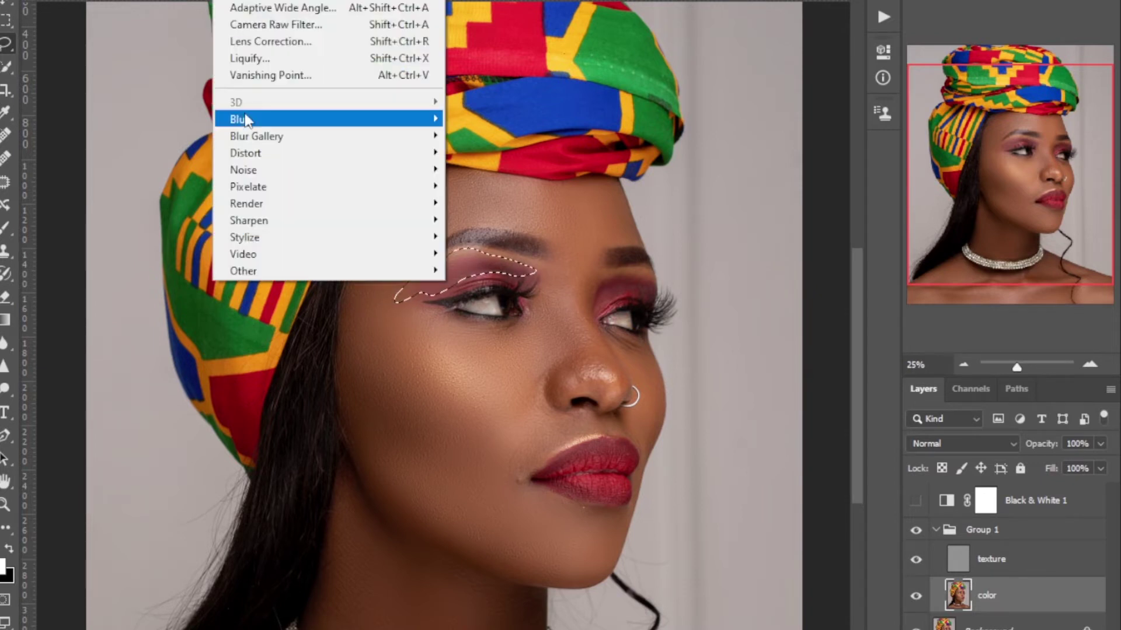
pyautogui.moveTo(244, 119)
pyautogui.click(493, 186)
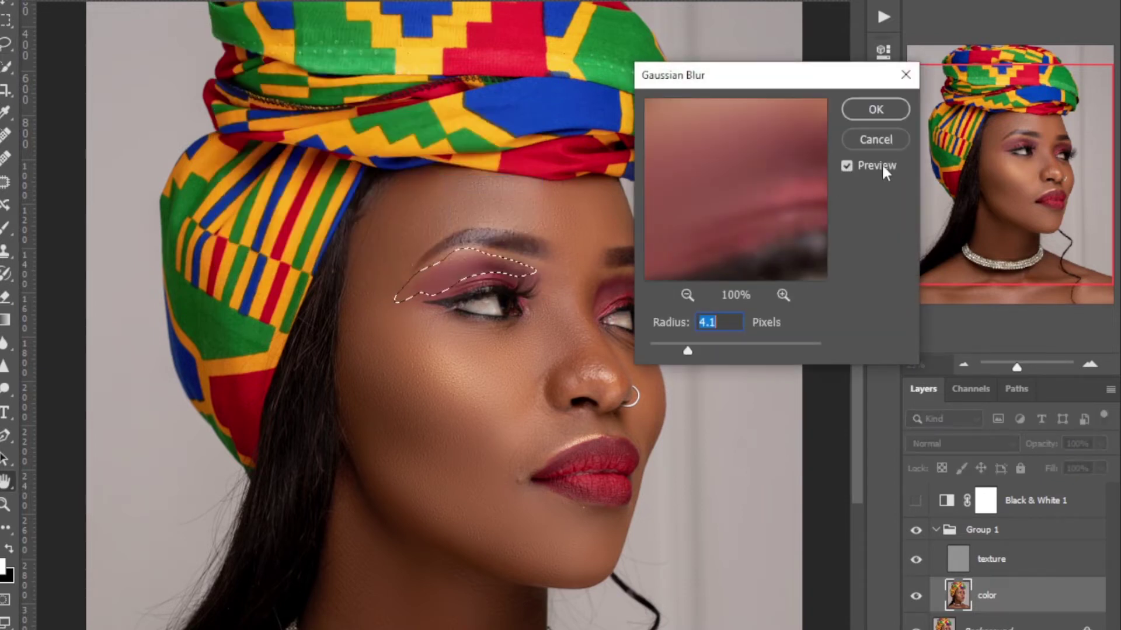
pyautogui.click(853, 116)
pyautogui.hotkey('ctrl', 'd')
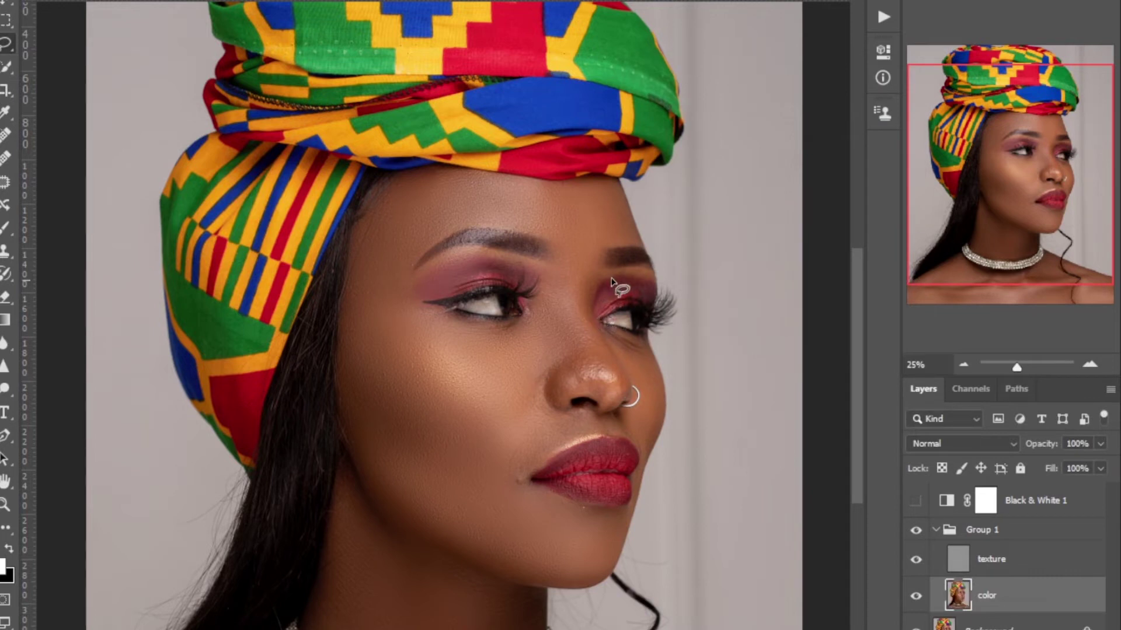
pyautogui.moveTo(593, 311)
pyautogui.mouseDown()
pyautogui.moveTo(651, 298)
pyautogui.moveTo(668, 279)
pyautogui.moveTo(624, 284)
pyautogui.mouseUp()
pyautogui.click(234, 1)
pyautogui.moveTo(256, 122)
pyautogui.click(493, 186)
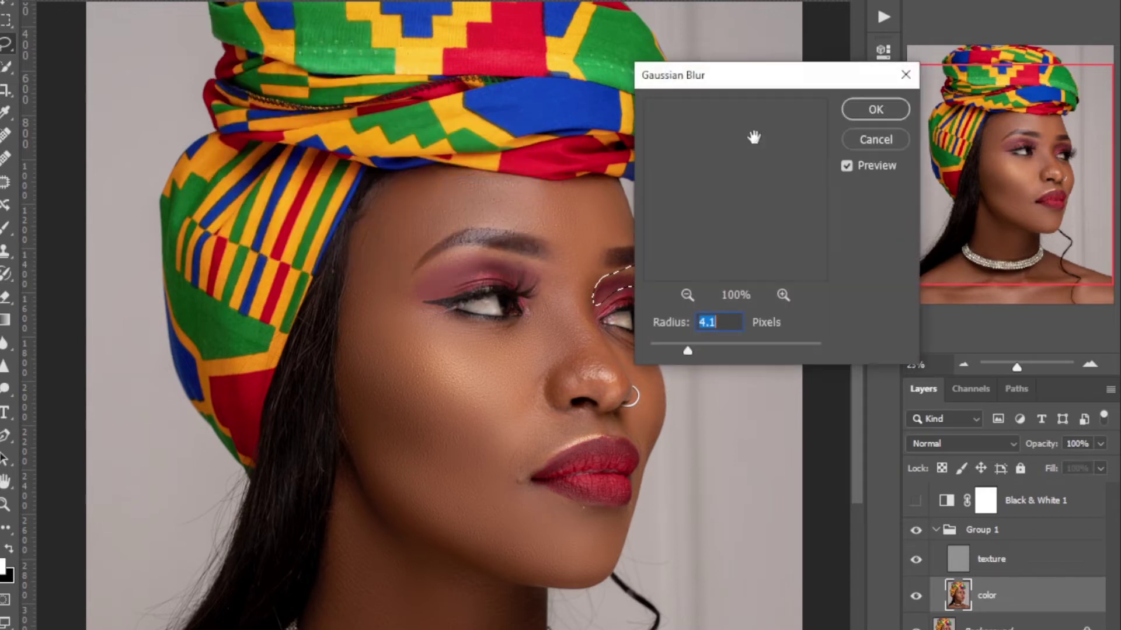
pyautogui.click(882, 108)
pyautogui.hotkey('ctrl', 'd')
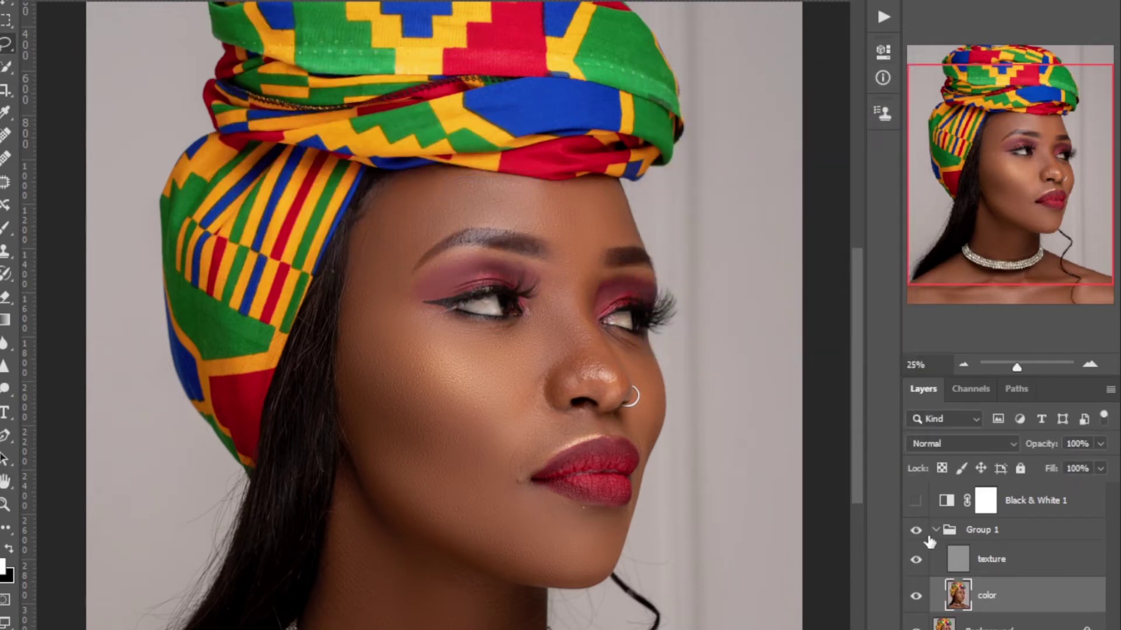
# Step: Toggle Group 1 on and off to compare the retouch with the original, leaving it visible
pyautogui.click(915, 529)
pyautogui.click(912, 534)
pyautogui.click(912, 533)
pyautogui.moveTo(859, 467)
pyautogui.mouseDown()
pyautogui.moveTo(864, 542)
pyautogui.moveTo(875, 482)
pyautogui.mouseUp()
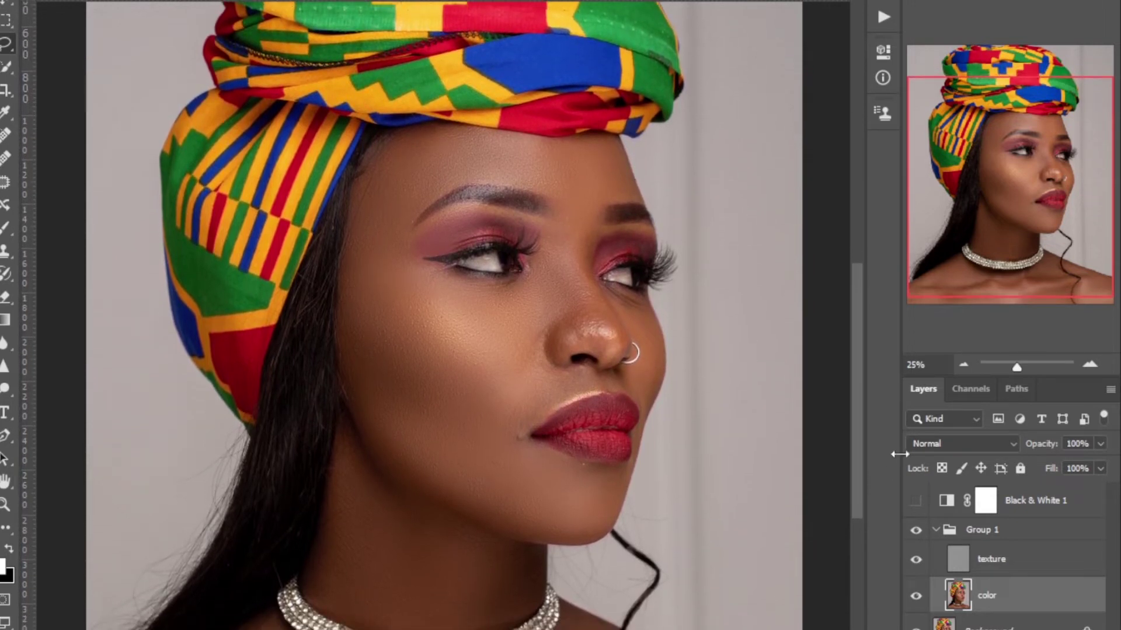
pyautogui.click(915, 532)
pyautogui.click(915, 531)
pyautogui.click(915, 531)
pyautogui.click(916, 531)
pyautogui.click(916, 531)
pyautogui.click(916, 531)
pyautogui.click(916, 531)
pyautogui.click(916, 531)
# Step: On the texture layer, zoom in and clone-stamp rough skin beside the mouth corner
pyautogui.click(985, 569)
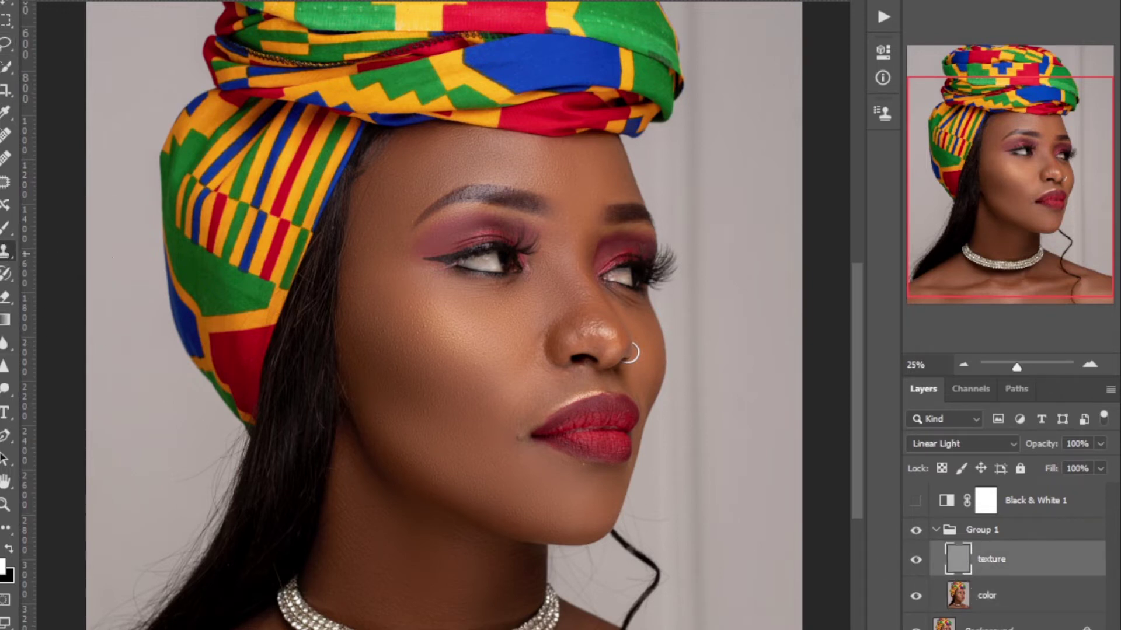
pyautogui.hotkey('ctrl', '+')
pyautogui.hotkey('ctrl', '+')
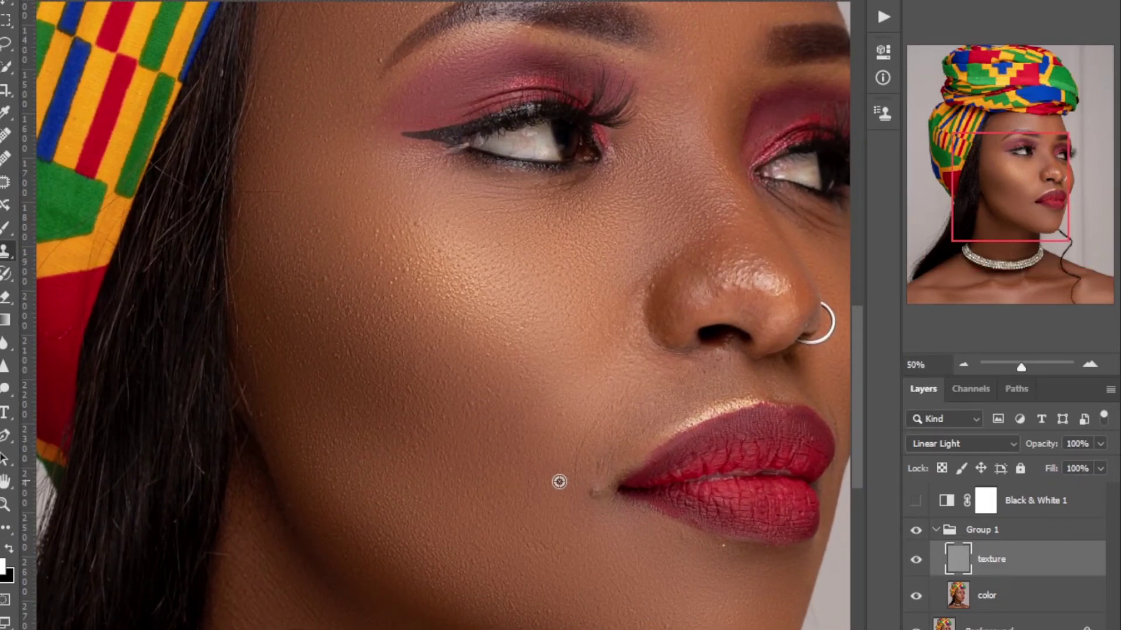
pyautogui.moveTo(573, 475); pyautogui.dragTo(582, 443)
pyautogui.keyDown('alt'); pyautogui.click(593, 460); pyautogui.keyUp('alt')
pyautogui.moveTo(587, 440); pyautogui.dragTo(603, 431)
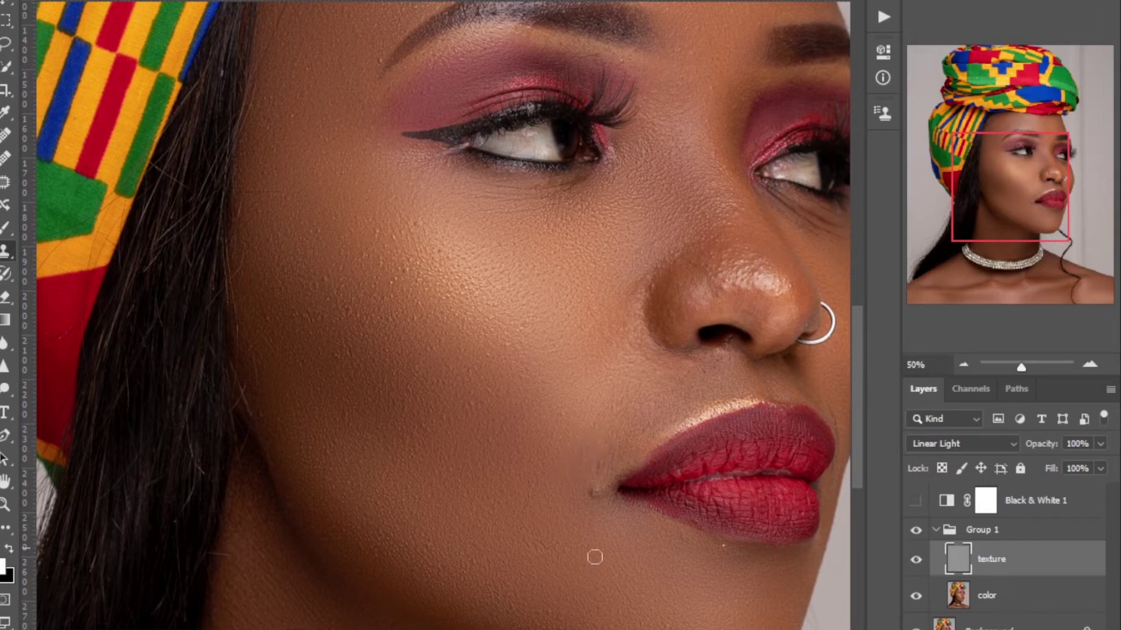
pyautogui.keyDown('alt'); pyautogui.click(614, 529); pyautogui.keyUp('alt')
pyautogui.moveTo(593, 495); pyautogui.dragTo(600, 493)
# Step: Clone out a cheek patch, the stray hair, the blemish by the brow tail and the temple spots
pyautogui.keyDown('alt'); pyautogui.click(344, 438); pyautogui.keyUp('alt')
pyautogui.click(347, 379)
pyautogui.moveTo(273, 191); pyautogui.dragTo(243, 195)
pyautogui.keyDown('alt'); pyautogui.click(284, 149); pyautogui.keyUp('alt')
pyautogui.moveTo(258, 149); pyautogui.dragTo(268, 132)
pyautogui.keyDown('alt'); pyautogui.click(381, 72); pyautogui.keyUp('alt')
pyautogui.click(380, 58)
pyautogui.keyDown('alt'); pyautogui.click(331, 123); pyautogui.keyUp('alt')
pyautogui.moveTo(324, 137)
pyautogui.mouseDown()
pyautogui.moveTo(291, 125)
pyautogui.moveTo(323, 159)
pyautogui.mouseUp()
pyautogui.keyDown('alt'); pyautogui.click(290, 128); pyautogui.keyUp('alt')
# Step: Clone-stamp rough patches across the lower and upper cheek and remove a small bright spot
pyautogui.keyDown('alt'); pyautogui.click(583, 534); pyautogui.keyUp('alt')
pyautogui.moveTo(554, 536); pyautogui.dragTo(530, 543)
pyautogui.keyDown('alt'); pyautogui.click(498, 475); pyautogui.keyUp('alt')
pyautogui.moveTo(541, 488); pyautogui.dragTo(537, 488)
pyautogui.keyDown('alt'); pyautogui.click(380, 257); pyautogui.keyUp('alt')
pyautogui.moveTo(404, 233); pyautogui.dragTo(404, 270)
pyautogui.keyDown('alt'); pyautogui.click(384, 255); pyautogui.keyUp('alt')
pyautogui.keyDown('alt'); pyautogui.click(454, 393); pyautogui.keyUp('alt')
pyautogui.click(415, 404)
pyautogui.moveTo(377, 465)
pyautogui.mouseDown()
pyautogui.moveTo(364, 447)
pyautogui.moveTo(330, 439)
pyautogui.mouseUp()
pyautogui.moveTo(302, 328)
pyautogui.mouseDown()
pyautogui.moveTo(325, 305)
pyautogui.moveTo(324, 272)
pyautogui.mouseUp()
pyautogui.keyDown('alt'); pyautogui.click(394, 274); pyautogui.keyUp('alt')
pyautogui.click(392, 283)
# Step: Clone clean skin over spots near the upper lip toward the lip corner
pyautogui.keyDown('alt'); pyautogui.click(705, 432); pyautogui.keyUp('alt')
pyautogui.click(710, 388)
pyautogui.keyDown('alt'); pyautogui.click(706, 372); pyautogui.keyUp('alt')
pyautogui.click(732, 377)
# Step: Clone-stamp rough skin on the jaw, cheek, mouth corner and under the lip edge
pyautogui.keyDown('alt'); pyautogui.click(299, 424); pyautogui.keyUp('alt')
pyautogui.moveTo(307, 338)
pyautogui.mouseDown()
pyautogui.moveTo(342, 331)
pyautogui.moveTo(306, 332)
pyautogui.mouseUp()
pyautogui.keyDown('alt'); pyautogui.click(438, 226); pyautogui.keyUp('alt')
pyautogui.moveTo(405, 245); pyautogui.dragTo(405, 245)
pyautogui.keyDown('alt'); pyautogui.click(598, 506); pyautogui.keyUp('alt')
pyautogui.moveTo(596, 465); pyautogui.dragTo(604, 476)
pyautogui.moveTo(668, 513); pyautogui.dragTo(634, 516)
# Step: Patch the mouth-corner texture with skin from below-left, then deselect
pyautogui.click(5, 182)
pyautogui.moveTo(605, 471)
pyautogui.mouseDown()
pyautogui.moveTo(582, 495)
pyautogui.moveTo(599, 513)
pyautogui.moveTo(608, 471)
pyautogui.moveTo(555, 527)
pyautogui.mouseUp()
pyautogui.hotkey('ctrl', 'd')
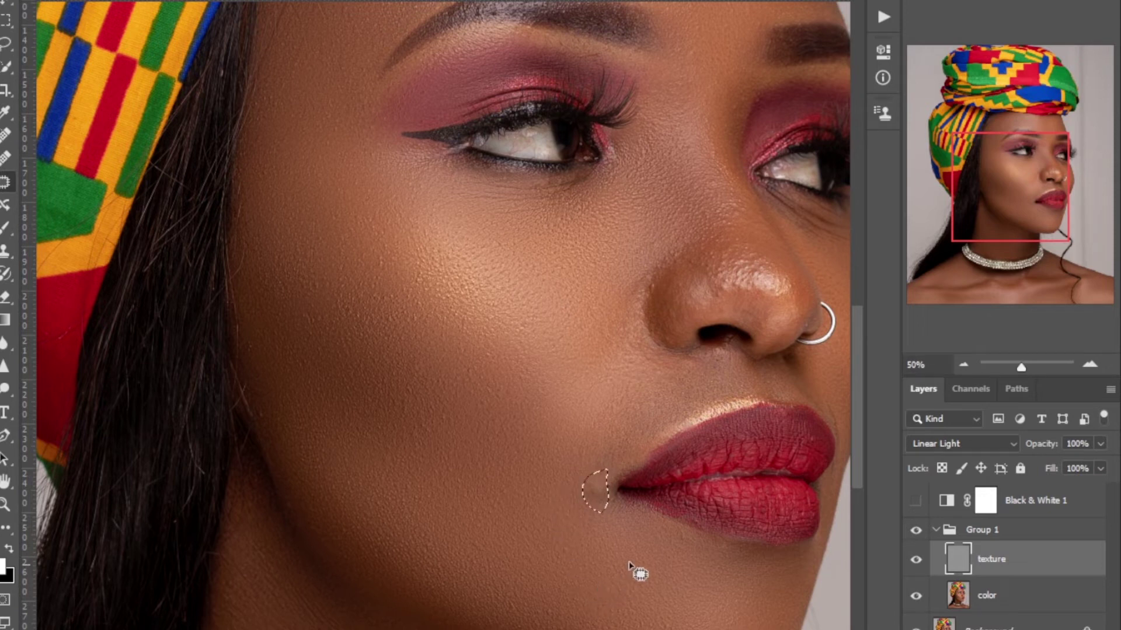
pyautogui.hotkey('ctrl', 'd')
# Step: With Clone Stamp, smooth the remaining small patches of texture across the cheek
pyautogui.click(5, 251)
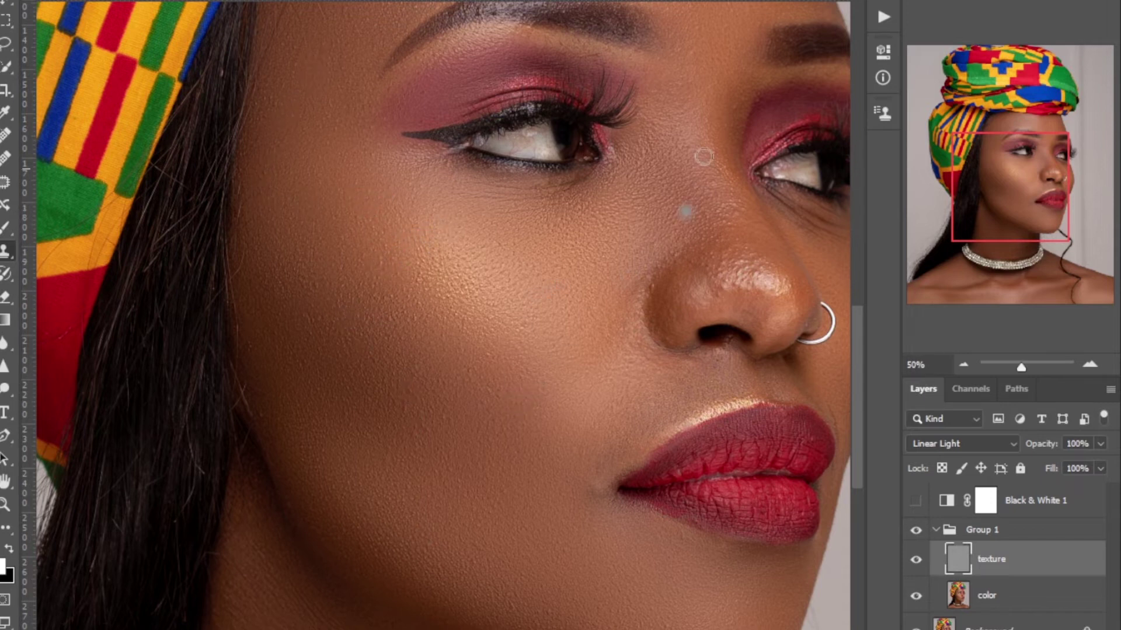
pyautogui.moveTo(859, 345); pyautogui.dragTo(862, 302)
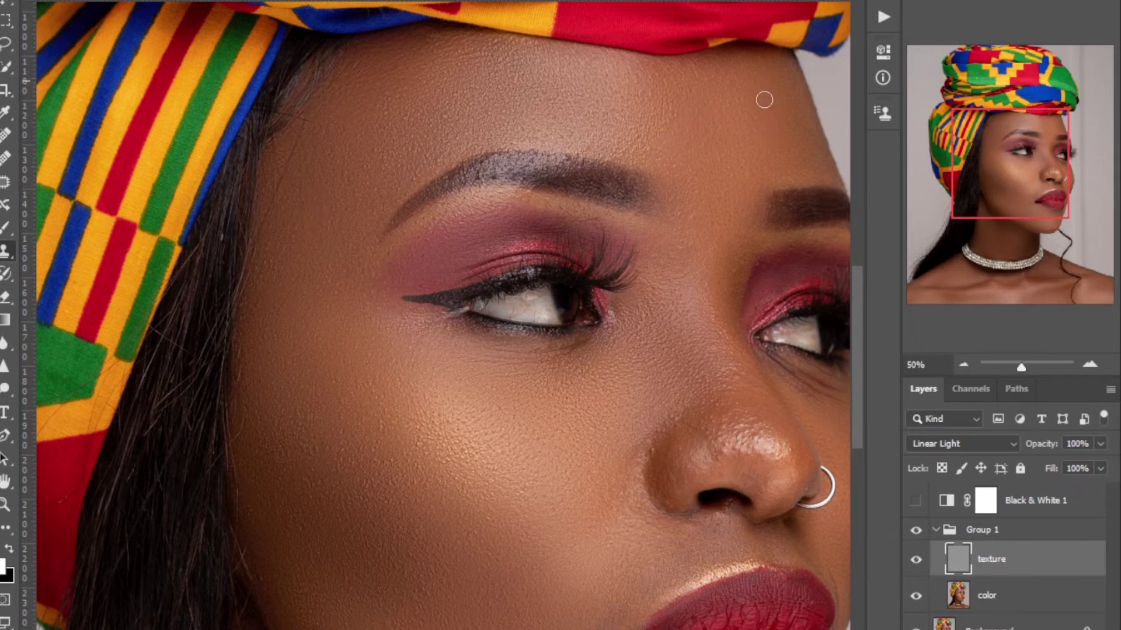
pyautogui.moveTo(394, 464); pyautogui.dragTo(367, 470)
pyautogui.keyDown('alt'); pyautogui.click(450, 507); pyautogui.keyUp('alt')
pyautogui.click(470, 508)
pyautogui.keyDown('alt'); pyautogui.click(475, 578); pyautogui.keyUp('alt')
pyautogui.moveTo(493, 570); pyautogui.dragTo(490, 566)
pyautogui.moveTo(471, 561); pyautogui.dragTo(463, 551)
pyautogui.keyDown('alt'); pyautogui.click(410, 457); pyautogui.keyUp('alt')
pyautogui.moveTo(428, 455); pyautogui.dragTo(412, 441)
pyautogui.click(379, 520)
# Step: Zoom out and delete the Black & White 1 adjustment layer
pyautogui.hotkey('ctrl', '-')
pyautogui.hotkey('ctrl', '-')
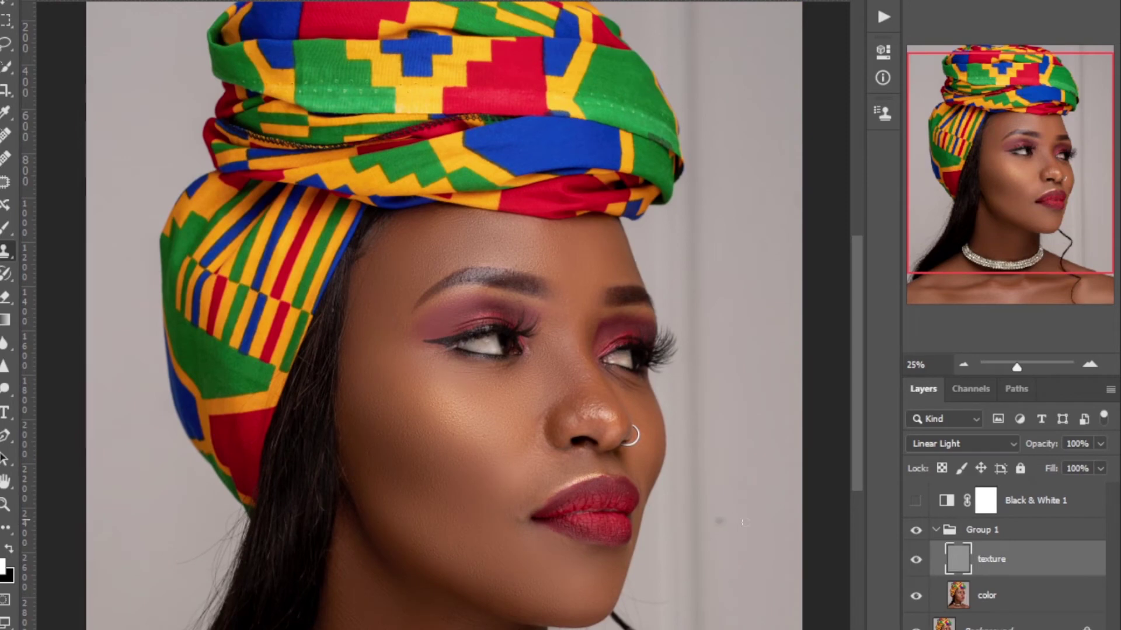
pyautogui.scroll(-5, 859, 375)
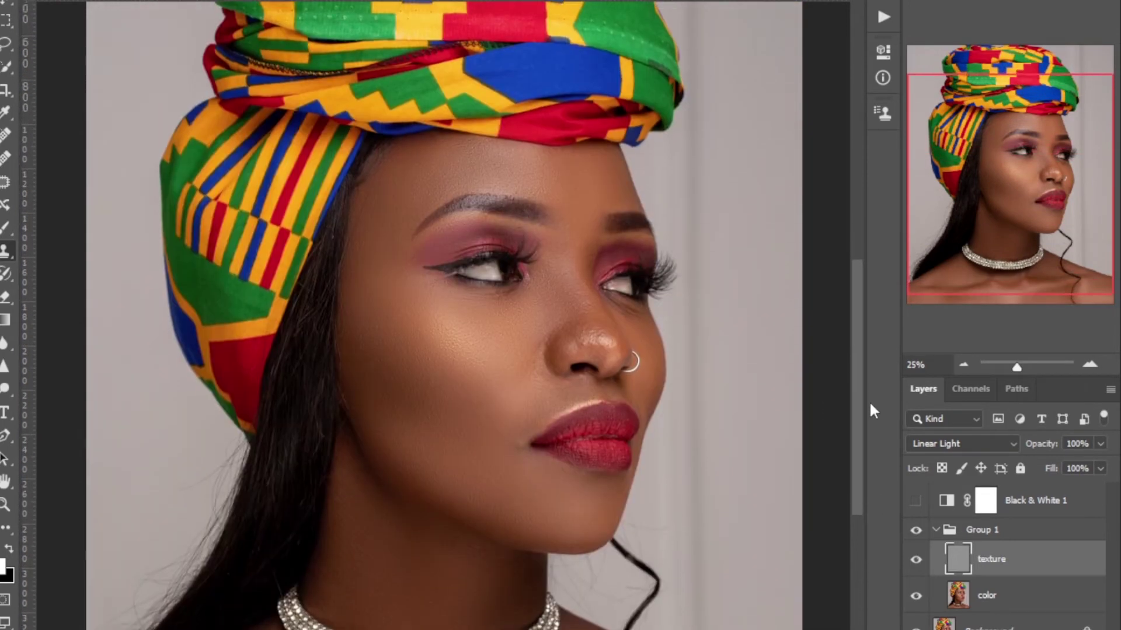
pyautogui.scroll(-5, 871, 413)
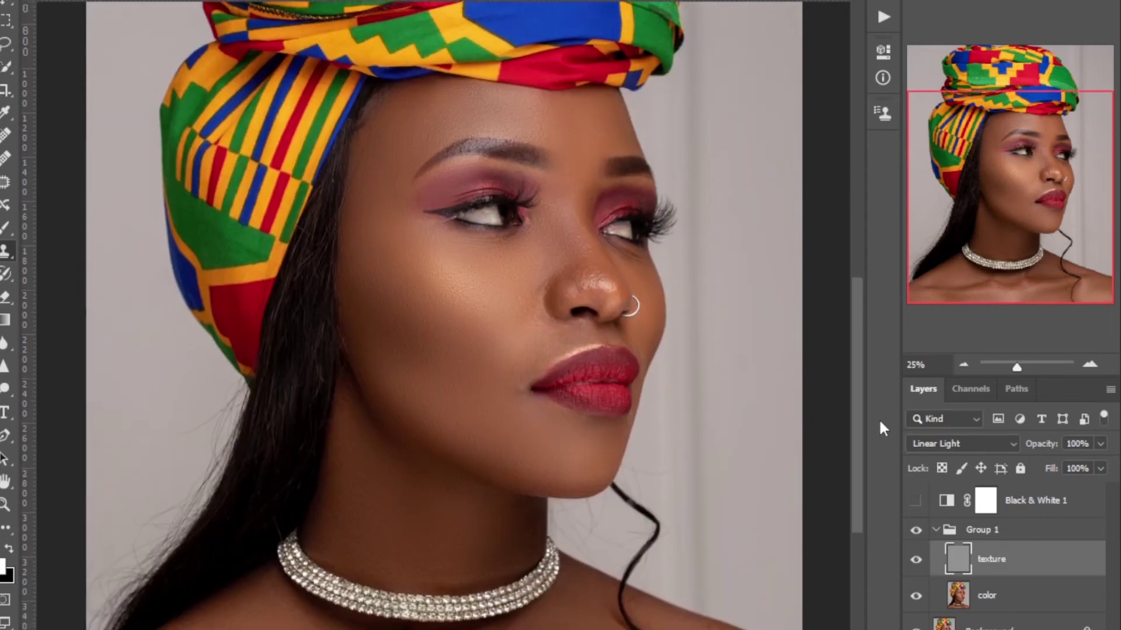
pyautogui.moveTo(880, 421); pyautogui.dragTo(880, 417)
pyautogui.click(1022, 513)
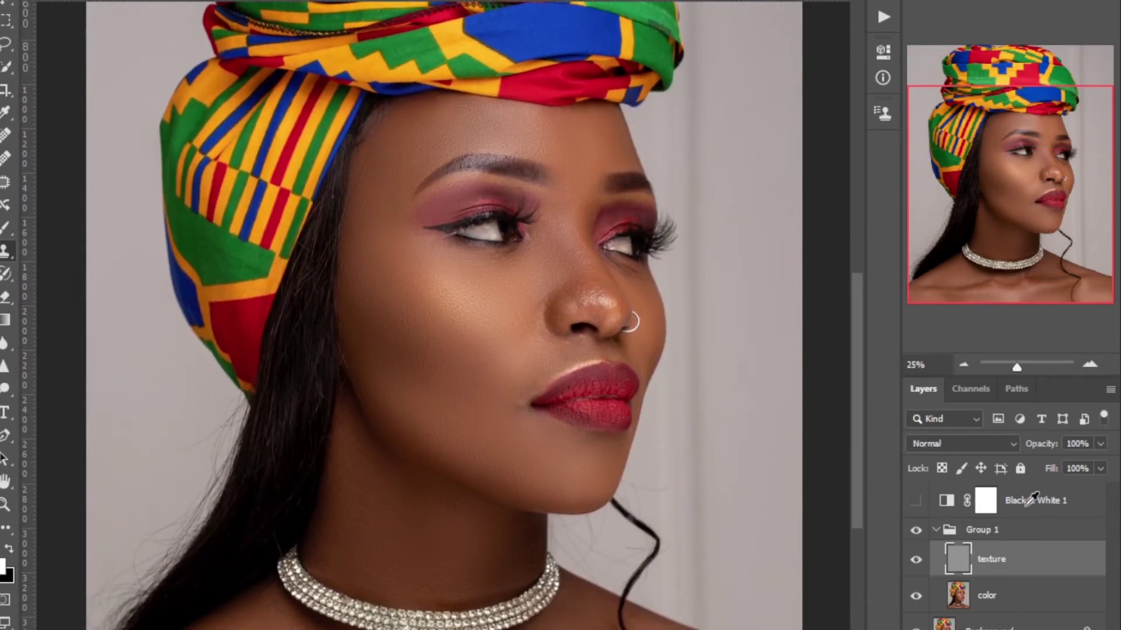
pyautogui.press('Delete')
# Step: Compare Group 1 on and off, then stamp all visible layers into a merged Layer 1
pyautogui.click(917, 494)
pyautogui.click(917, 495)
pyautogui.click(917, 495)
pyautogui.click(916, 495)
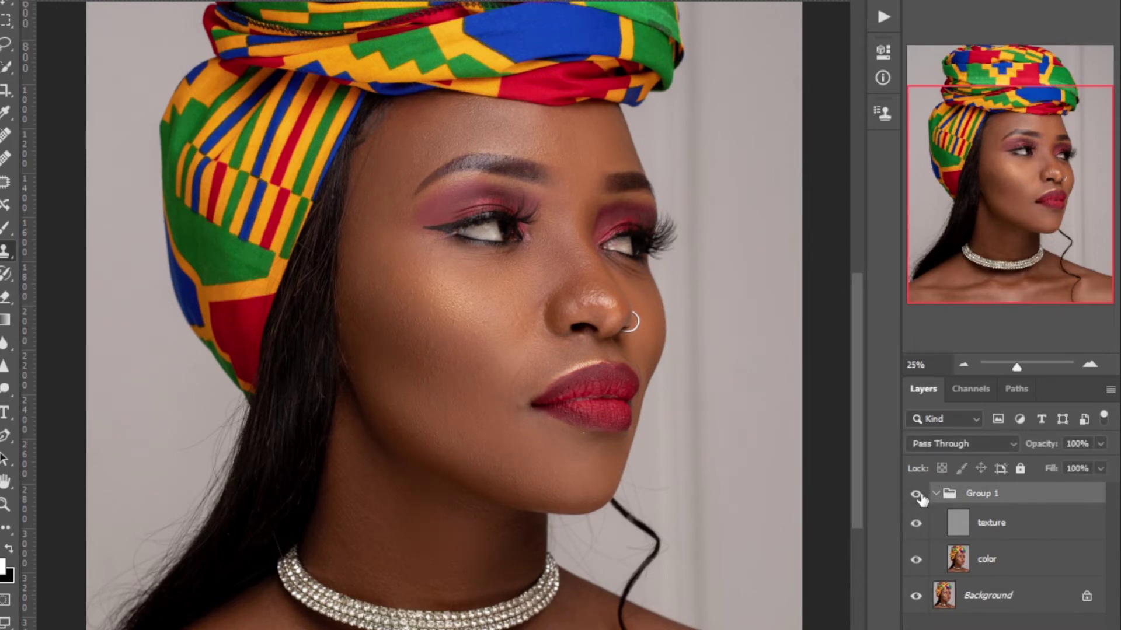
pyautogui.click(916, 495)
pyautogui.click(916, 495)
pyautogui.click(917, 495)
pyautogui.click(917, 495)
pyautogui.hotkey('ctrl', 'shift', 'alt', 'e')
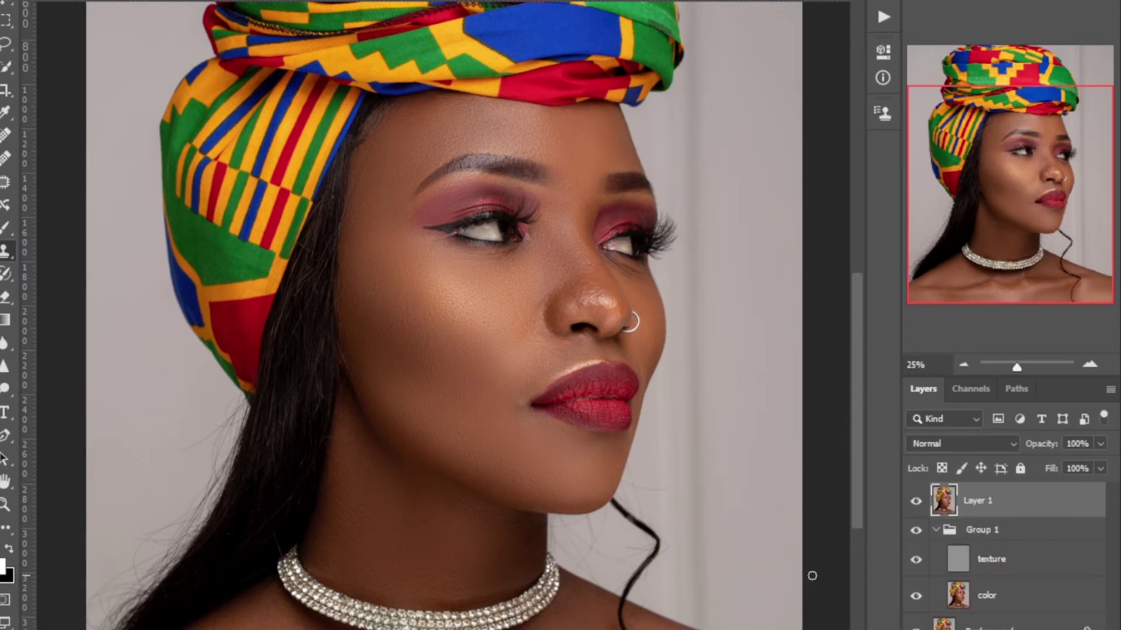
# Step: Patch the skin beside the lip corner with nearby texture
pyautogui.click(5, 181)
pyautogui.moveTo(512, 391)
pyautogui.mouseDown()
pyautogui.moveTo(515, 409)
pyautogui.moveTo(525, 404)
pyautogui.moveTo(523, 386)
pyautogui.moveTo(485, 423)
pyautogui.moveTo(524, 409)
pyautogui.mouseUp()
pyautogui.click(479, 516)
# Step: Build a Dodge & Burn curves group from the Beauty Retouch extension panel
pyautogui.click(320, 0)
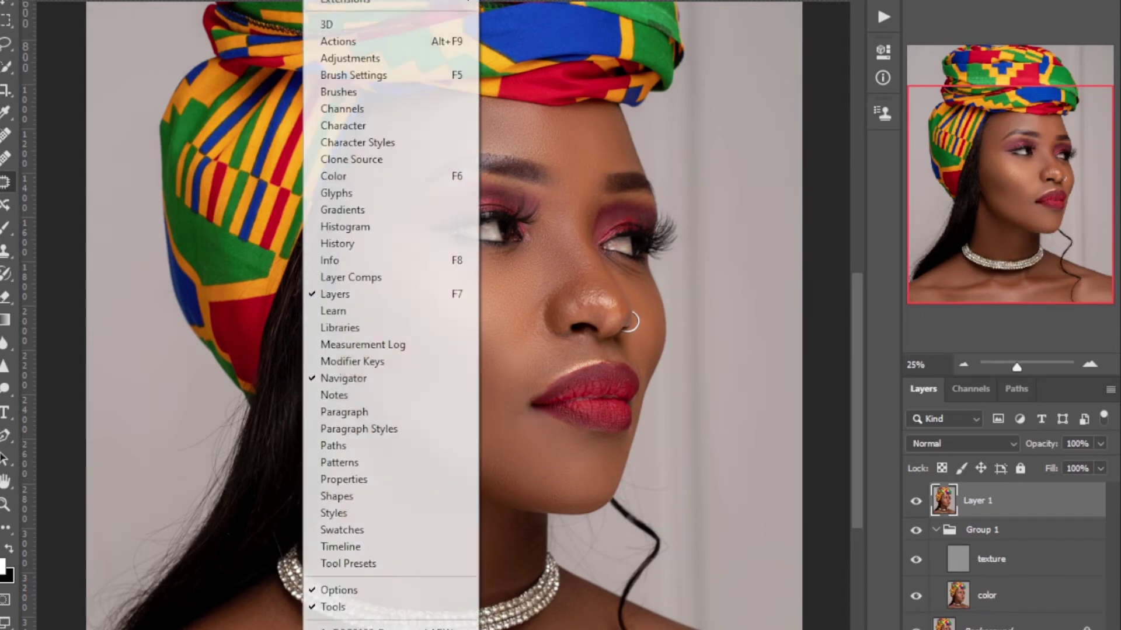
pyautogui.moveTo(356, 6)
pyautogui.click(516, 13)
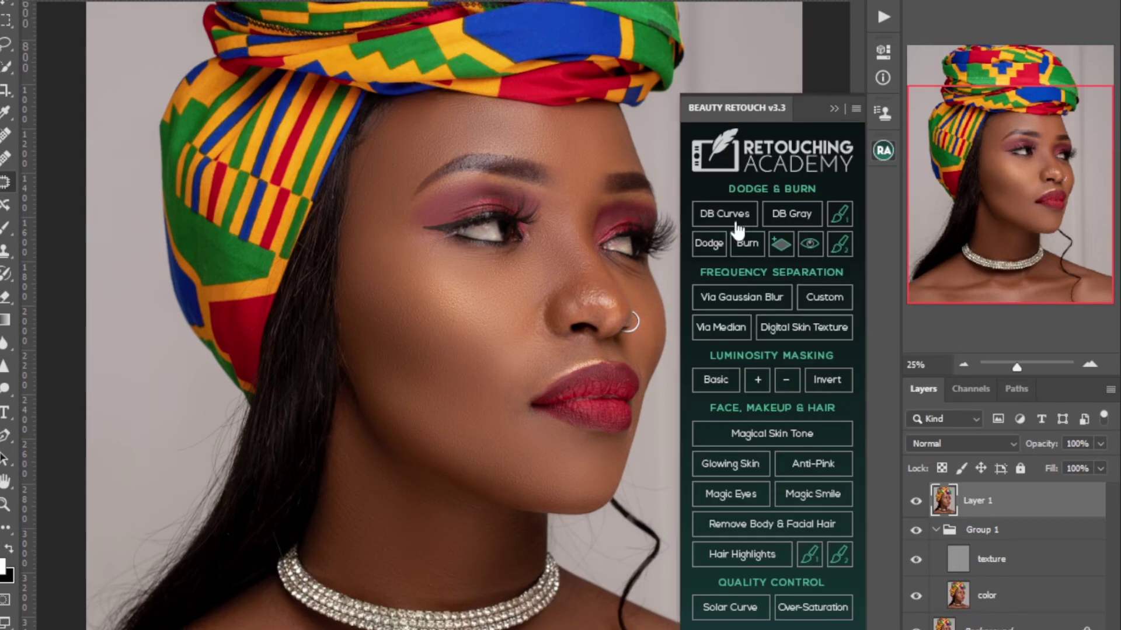
pyautogui.click(722, 222)
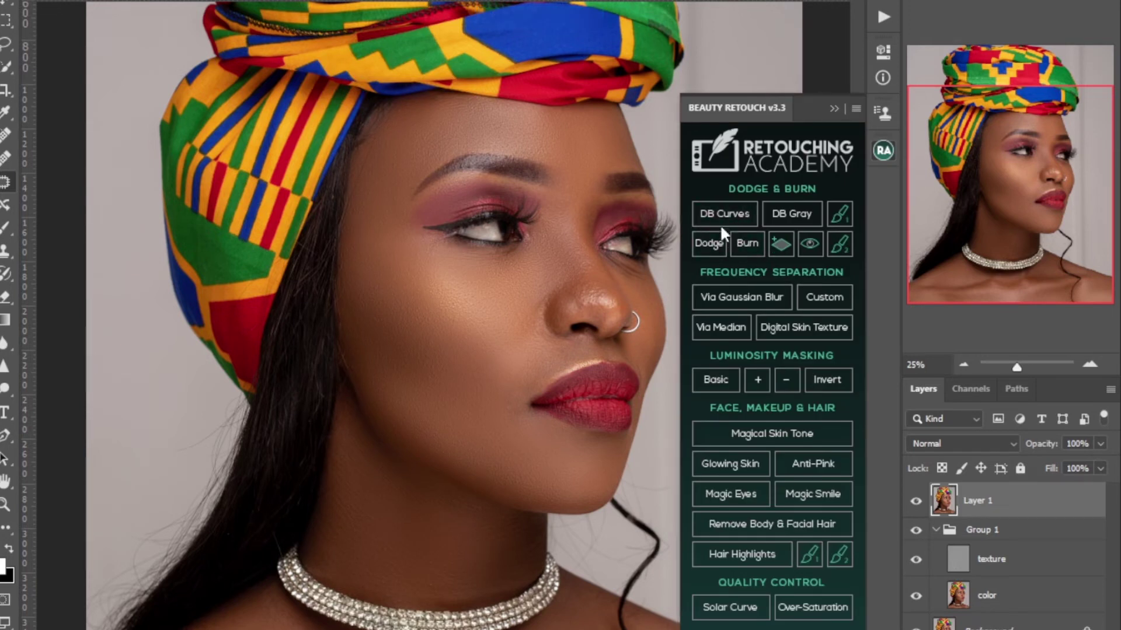
pyautogui.click(739, 253)
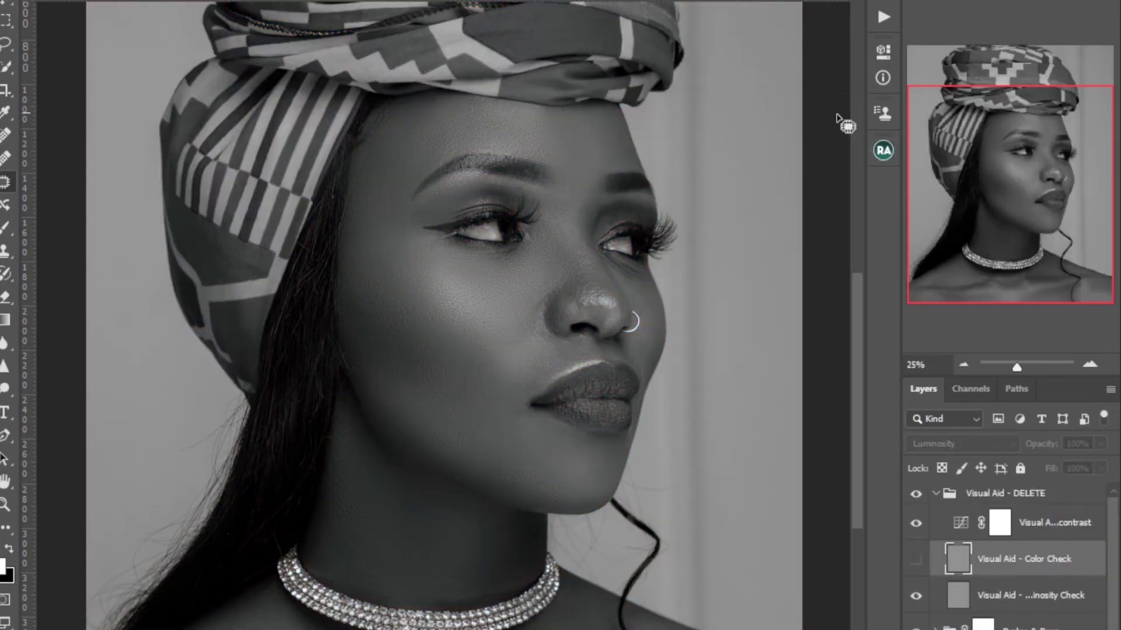
pyautogui.click(835, 110)
# Step: Brighten the shoulders by painting white on the Dodge Curve mask with a soft brush
pyautogui.click(1061, 628)
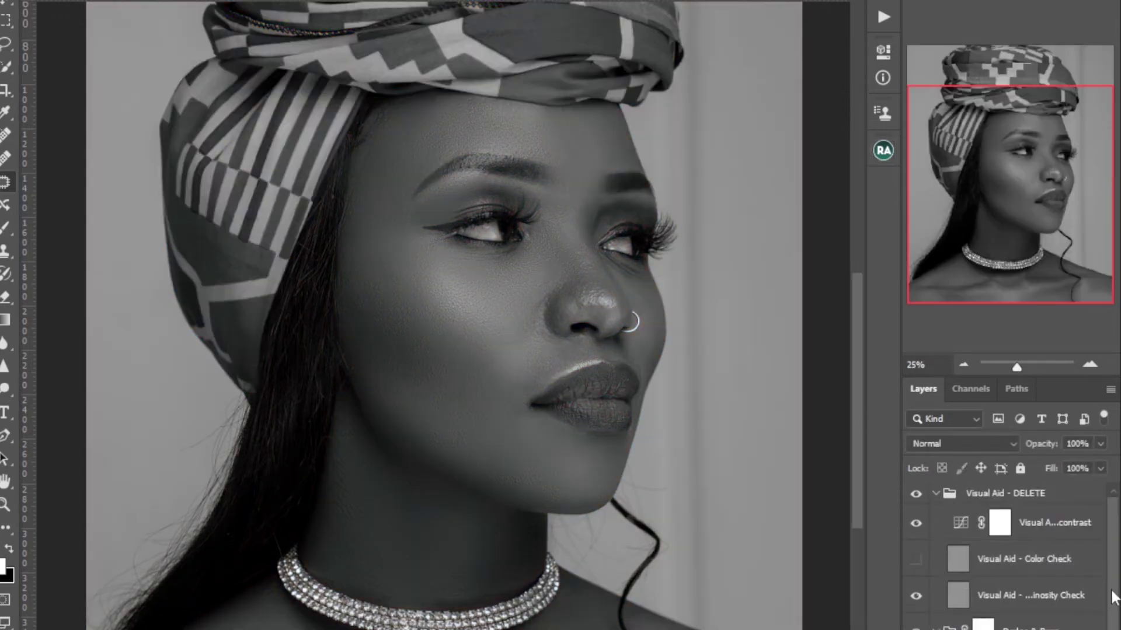
pyautogui.moveTo(1113, 596); pyautogui.dragTo(1114, 629)
pyautogui.click(10, 229)
pyautogui.click(79, 222)
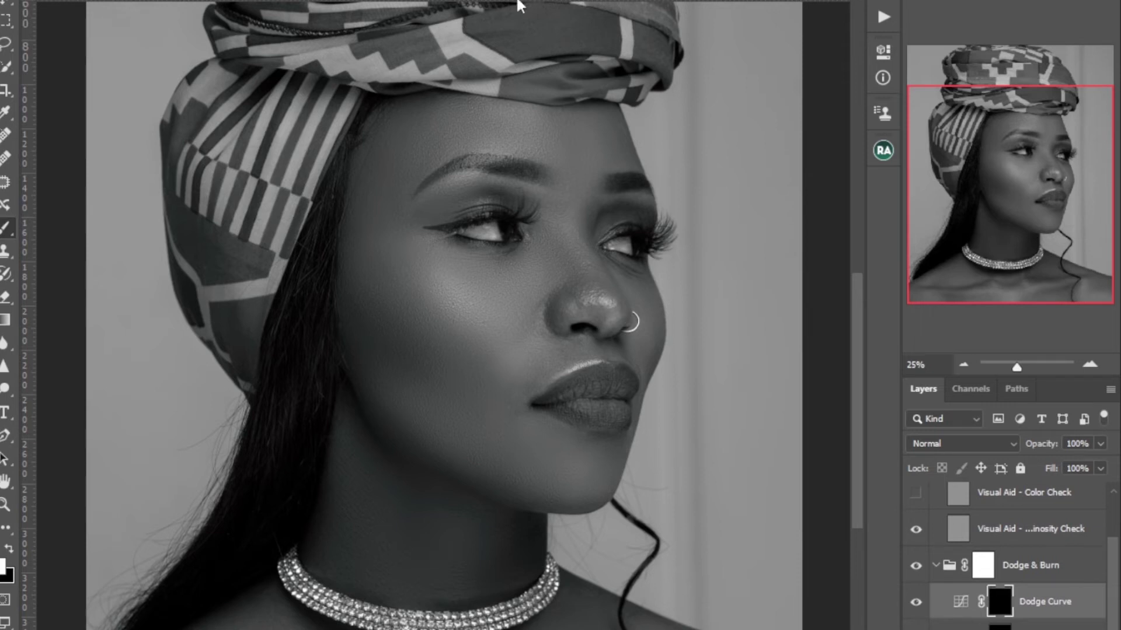
pyautogui.hotkey('ctrl', '-')
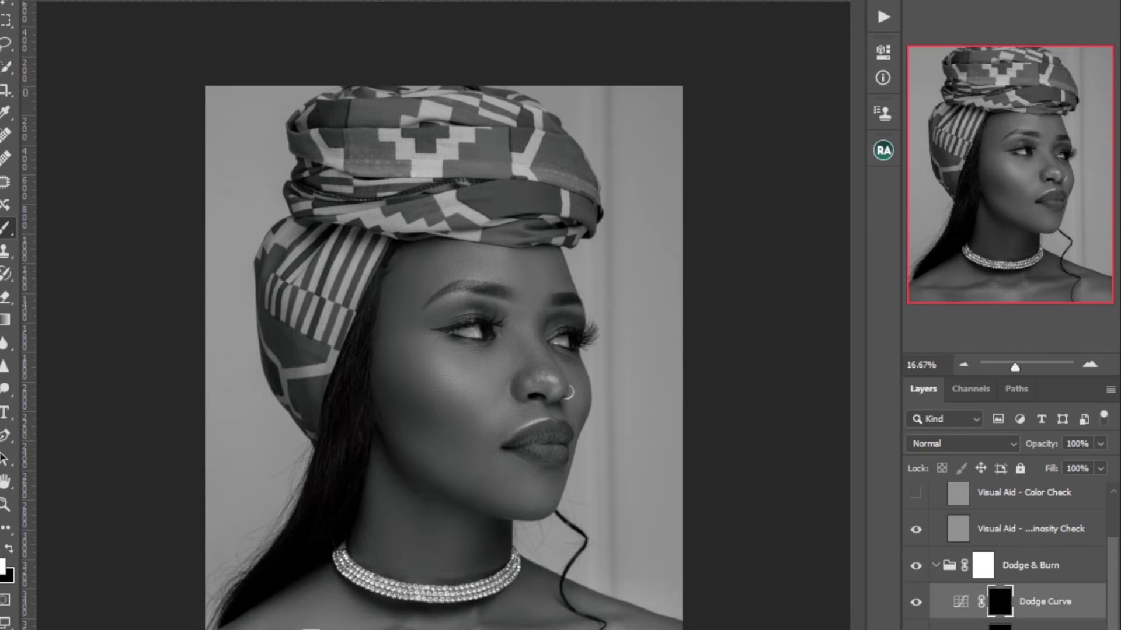
pyautogui.moveTo(539, 629); pyautogui.dragTo(654, 628)
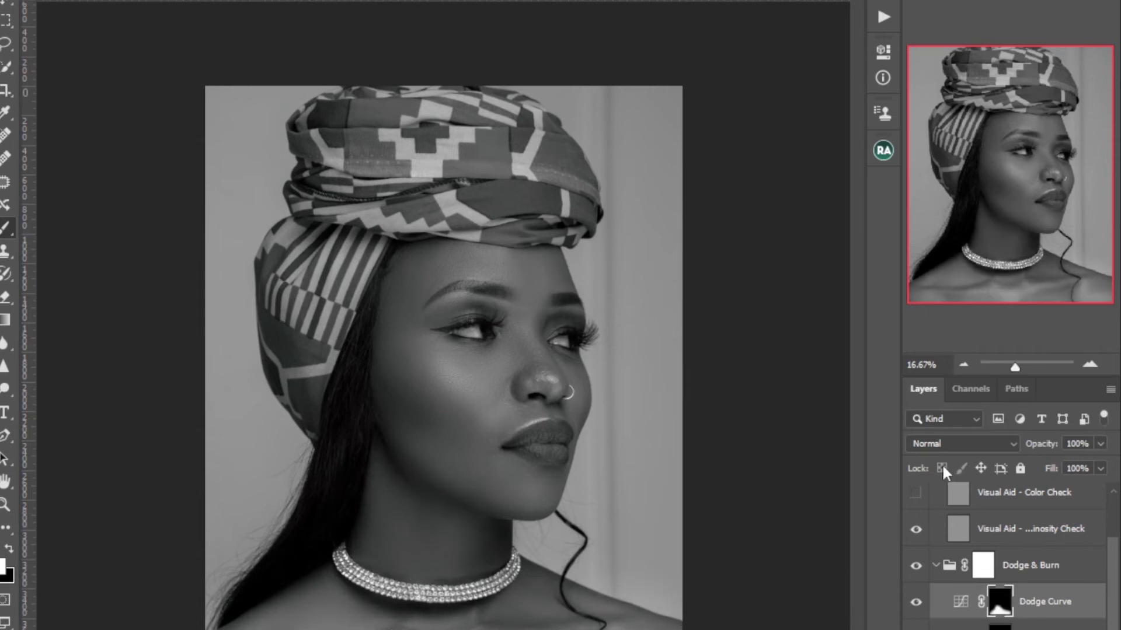
# Step: Delete the Visual Aid - DELETE group and collapse Dodge & Burn, comparing the effect on and off
pyautogui.scroll(1, 1115, 553)
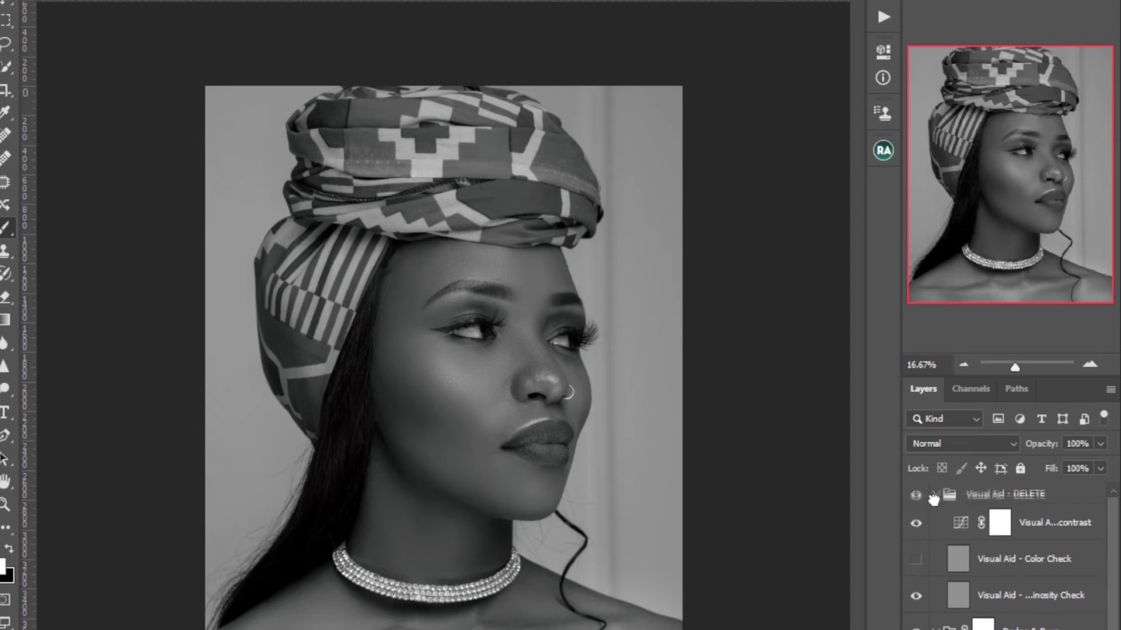
pyautogui.click(935, 494)
pyautogui.click(984, 503)
pyautogui.press('Delete')
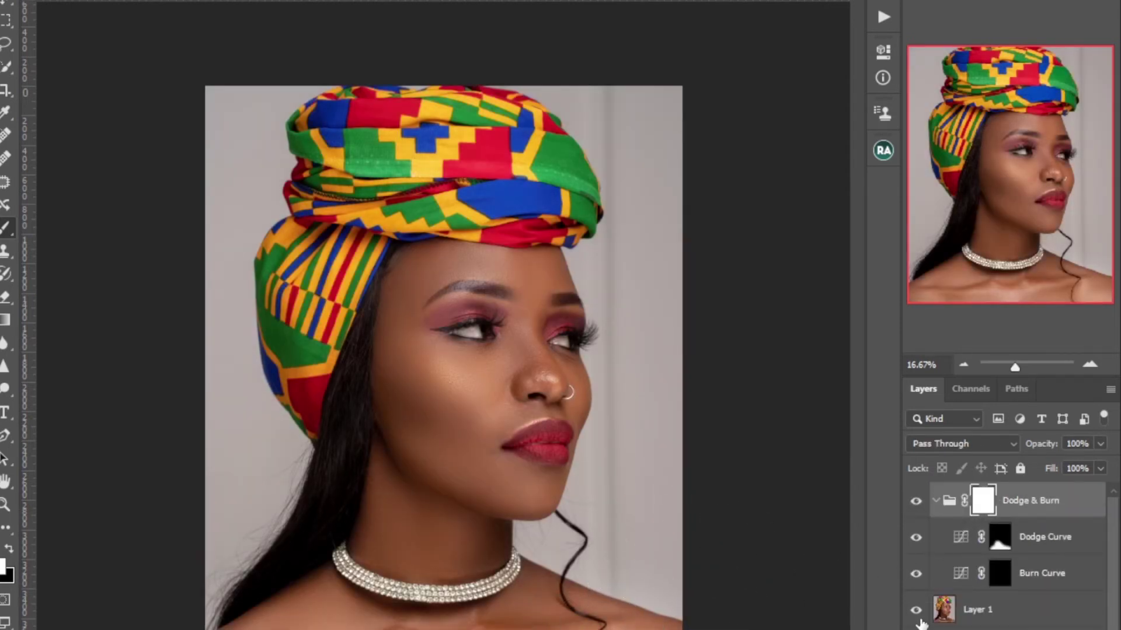
pyautogui.click(935, 502)
pyautogui.click(915, 501)
pyautogui.click(915, 501)
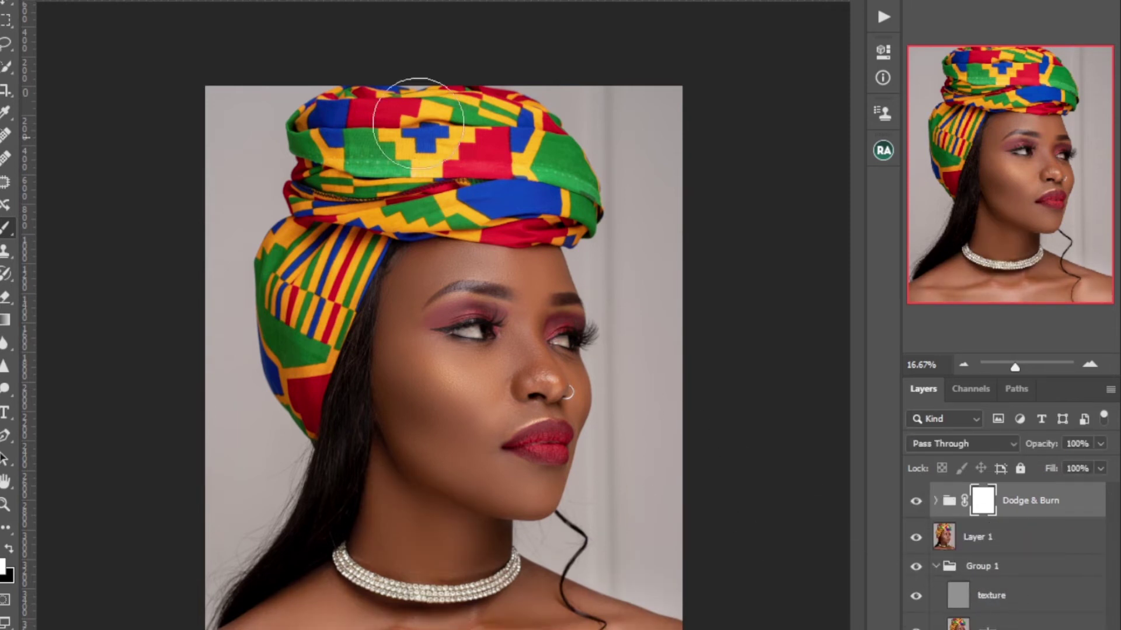
pyautogui.click(321, 0)
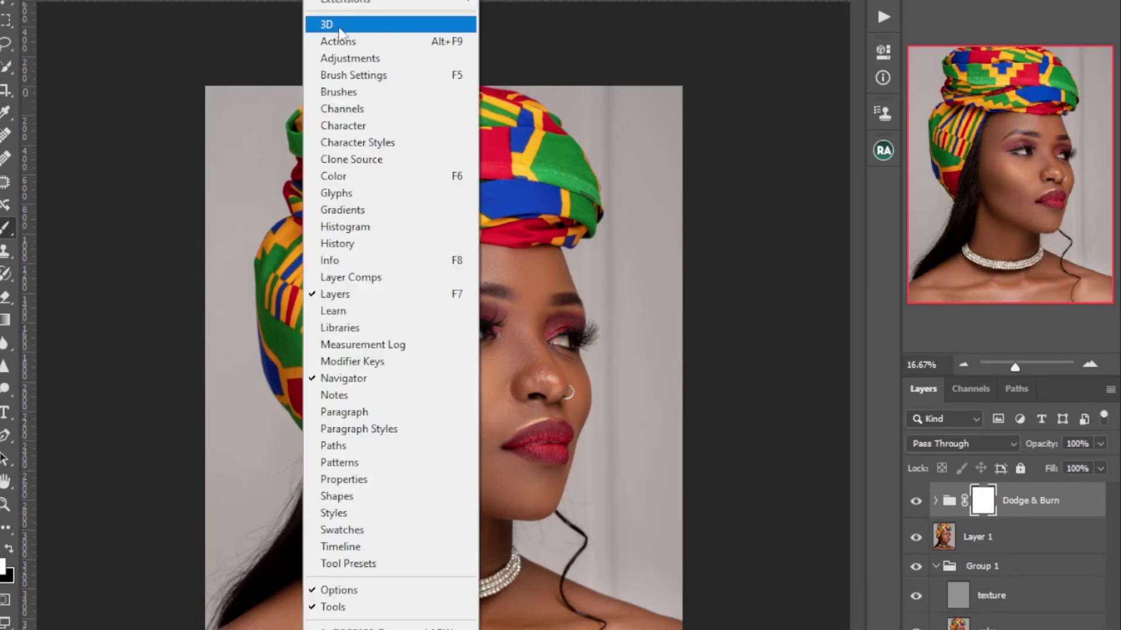
# Step: Run the Global Dodge and Burn action and expand the Global Dodge n Burn group
pyautogui.click(337, 42)
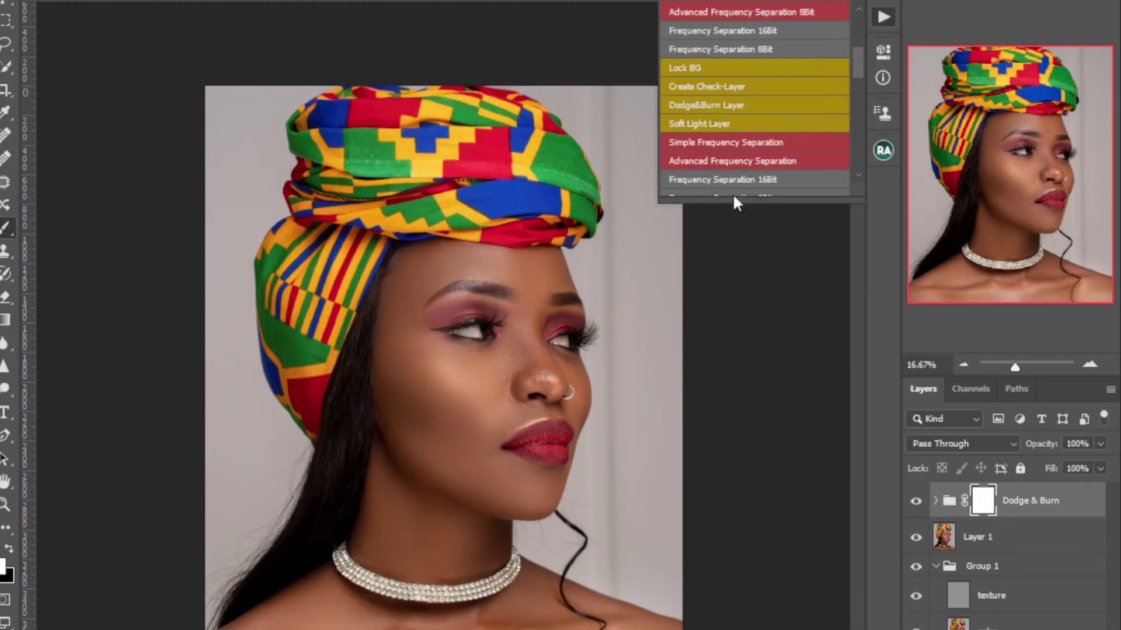
pyautogui.moveTo(728, 199); pyautogui.dragTo(750, 621)
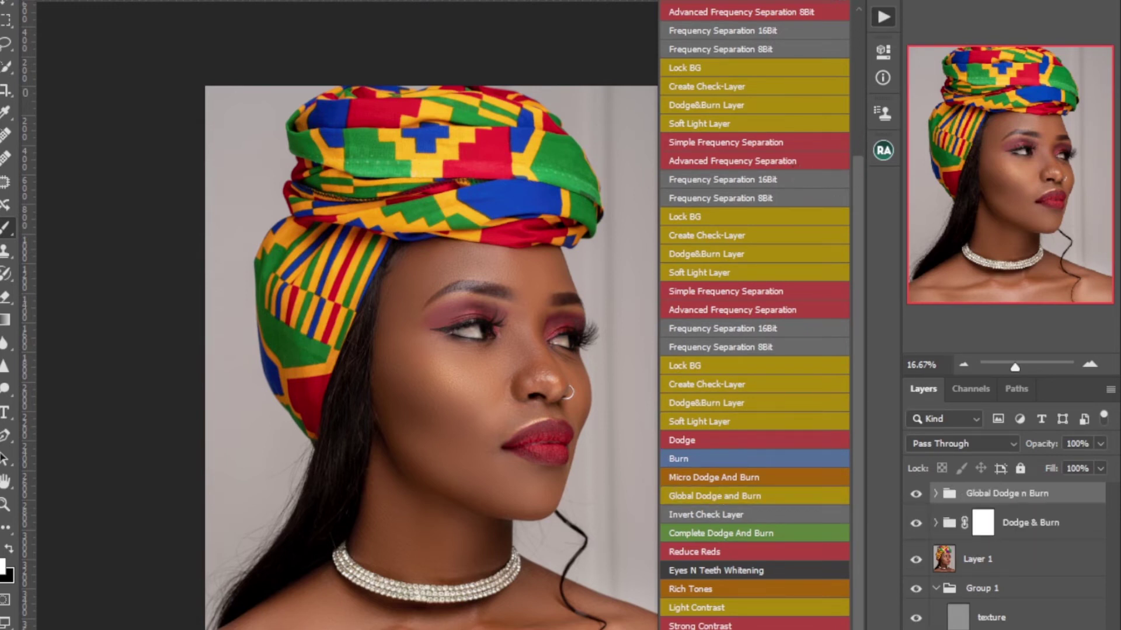
pyautogui.click(844, 1)
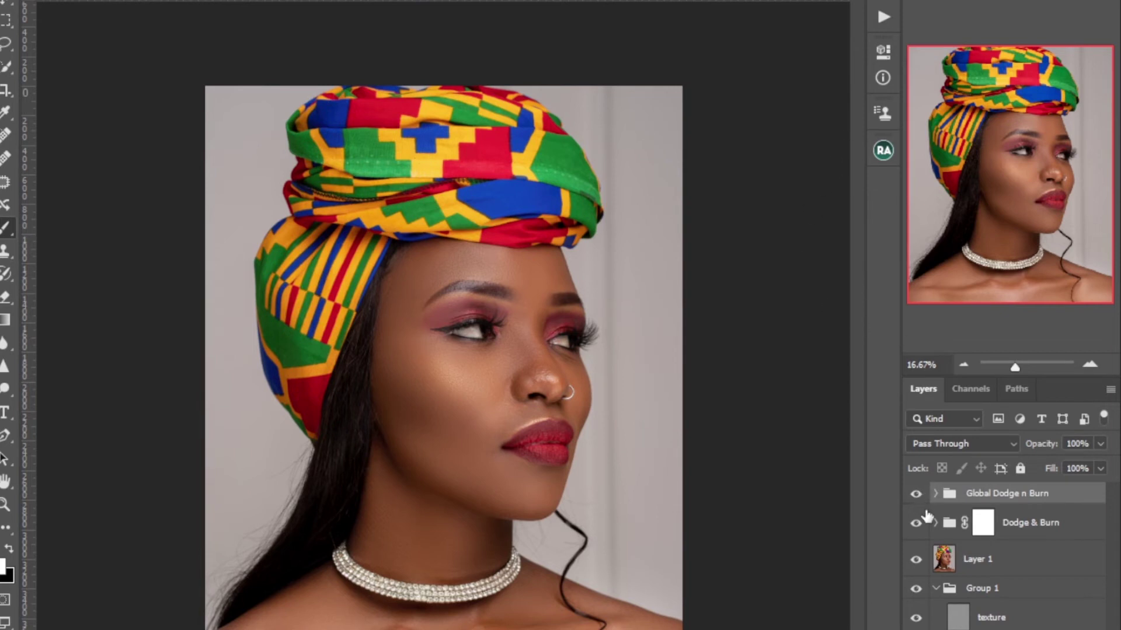
pyautogui.click(936, 495)
# Step: Add a Black & White check layer with the reds darkened
pyautogui.click(1012, 629)
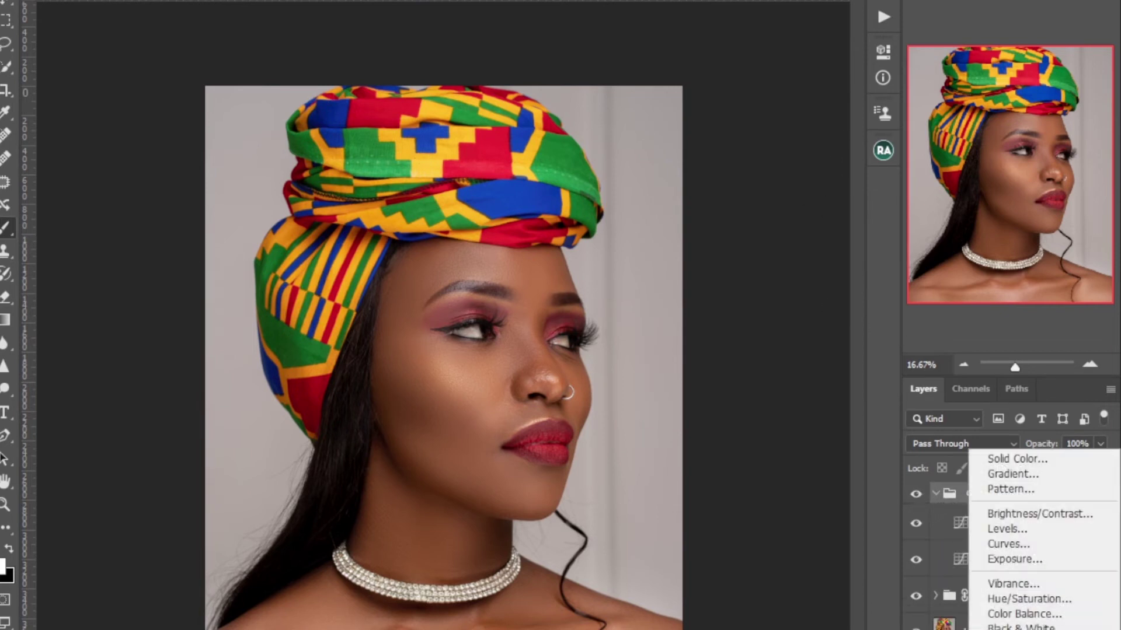
pyautogui.click(1019, 627)
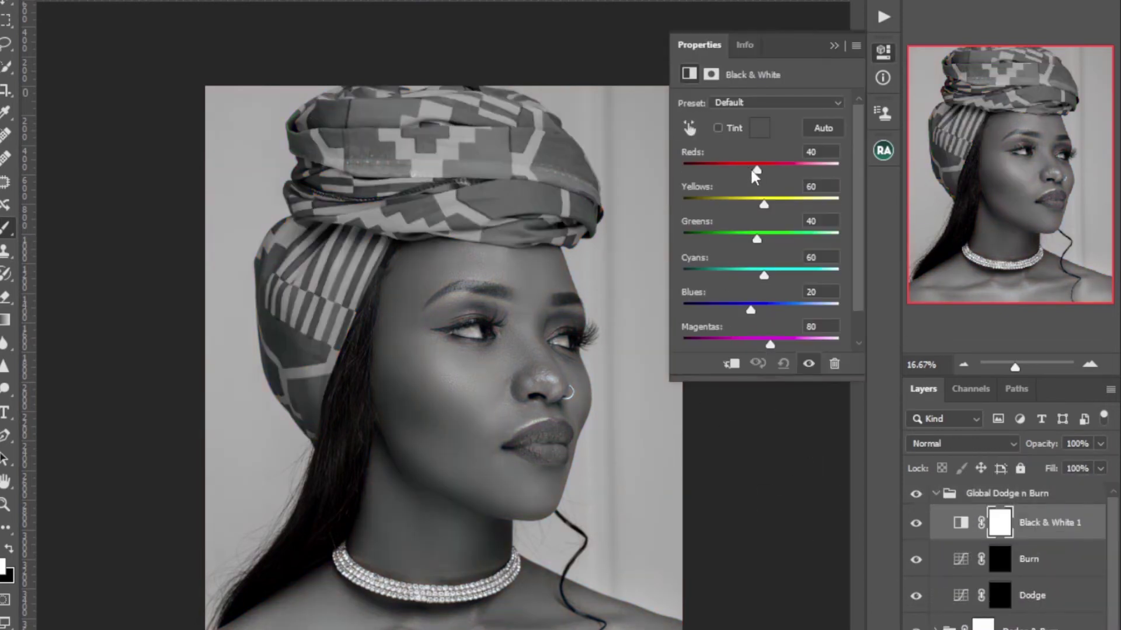
pyautogui.moveTo(751, 171); pyautogui.dragTo(726, 175)
pyautogui.click(835, 45)
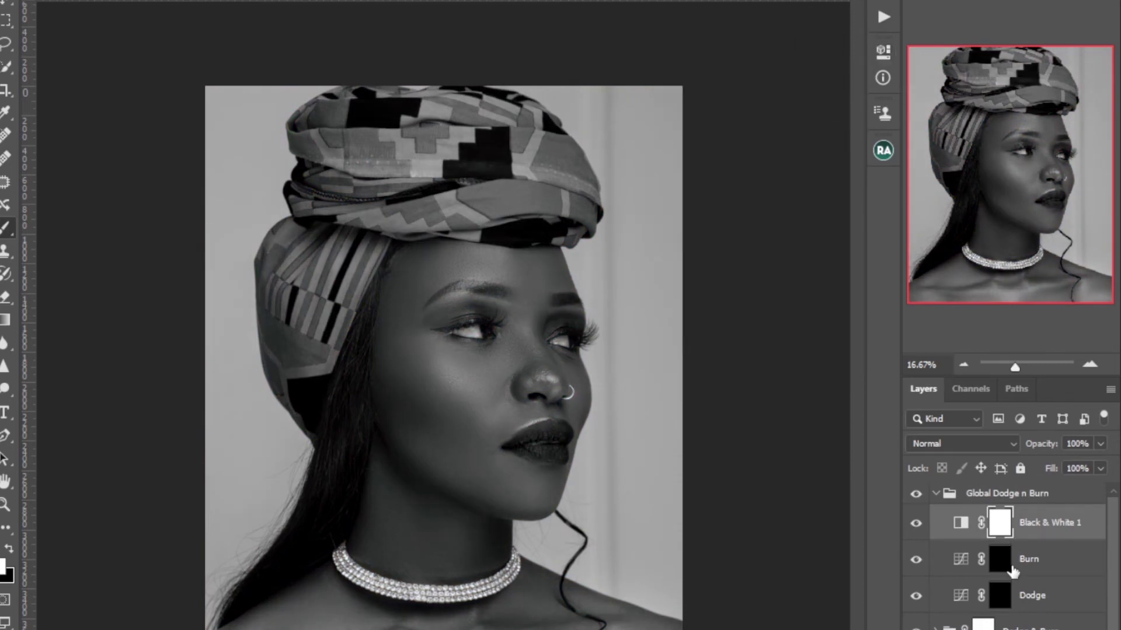
# Step: Dodge a cheek highlight on the Dodge layer and burn cheek shadows on the Burn layer
pyautogui.click(1010, 600)
pyautogui.press('[')
pyautogui.press('[')
pyautogui.press('[')
pyautogui.press('[')
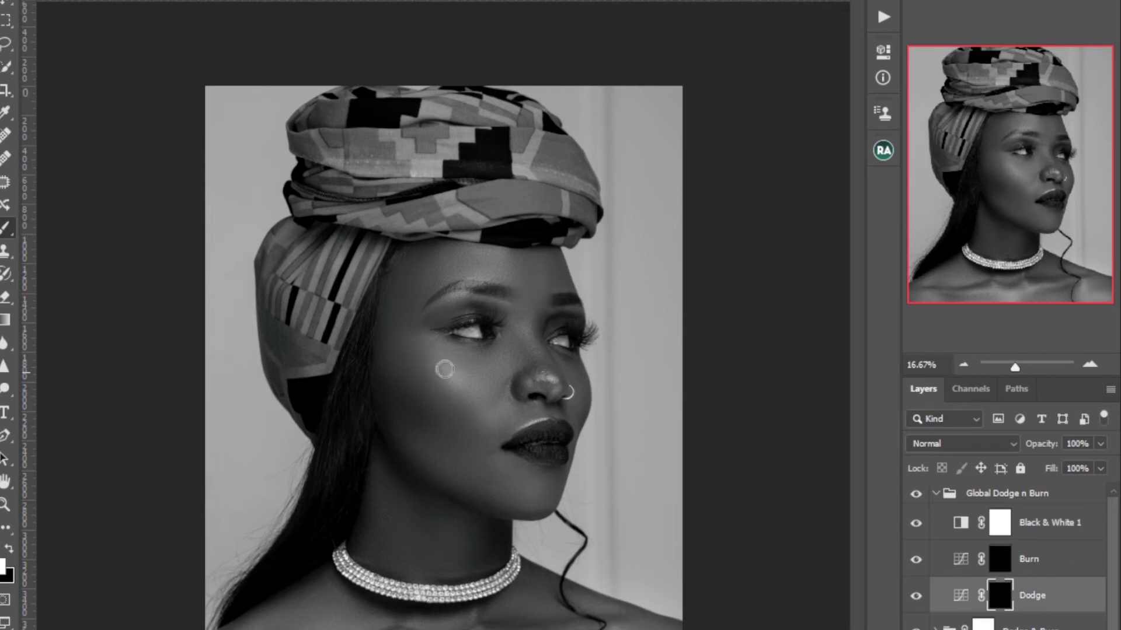
pyautogui.moveTo(445, 366); pyautogui.dragTo(467, 377)
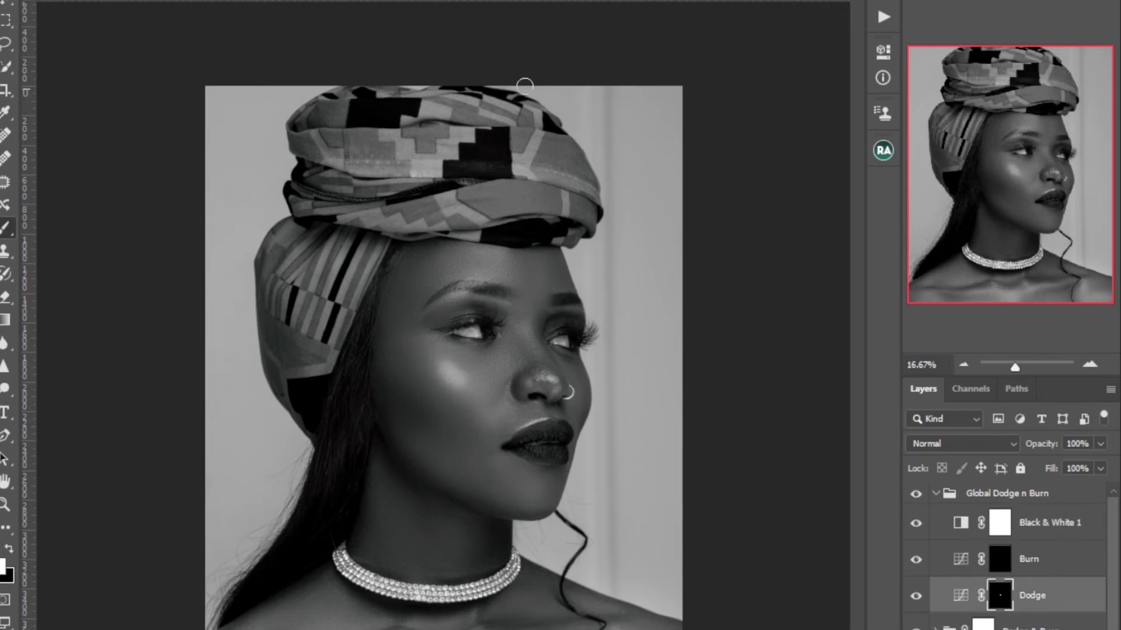
pyautogui.press(']')
pyautogui.press(']')
pyautogui.click(999, 557)
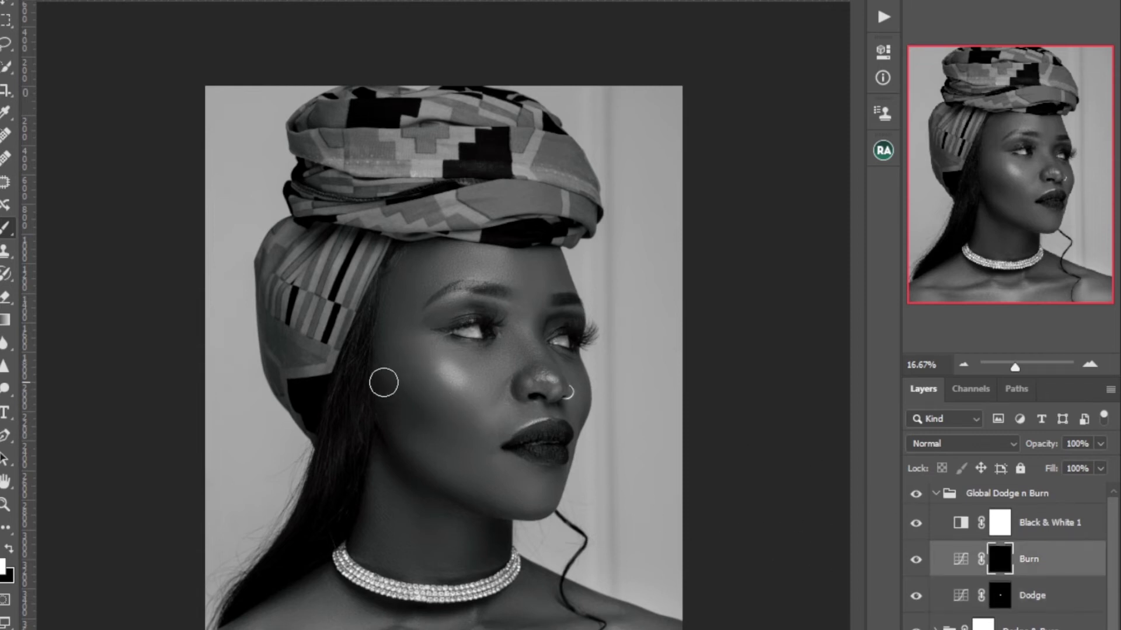
pyautogui.moveTo(434, 436)
pyautogui.mouseDown()
pyautogui.moveTo(379, 374)
pyautogui.moveTo(428, 420)
pyautogui.mouseUp()
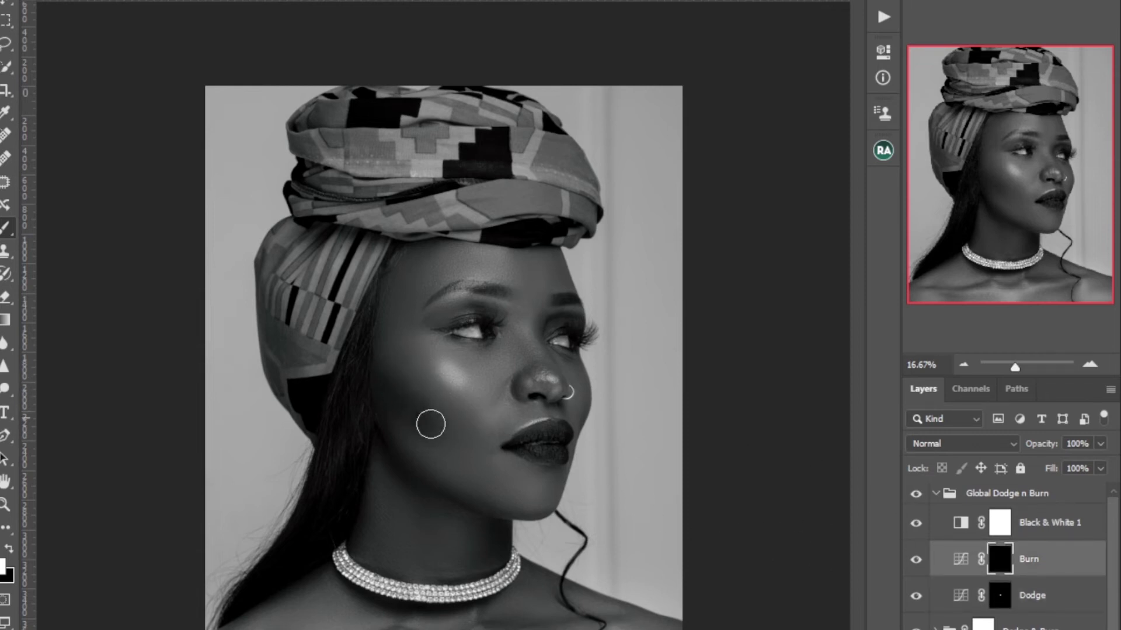
pyautogui.click(1000, 596)
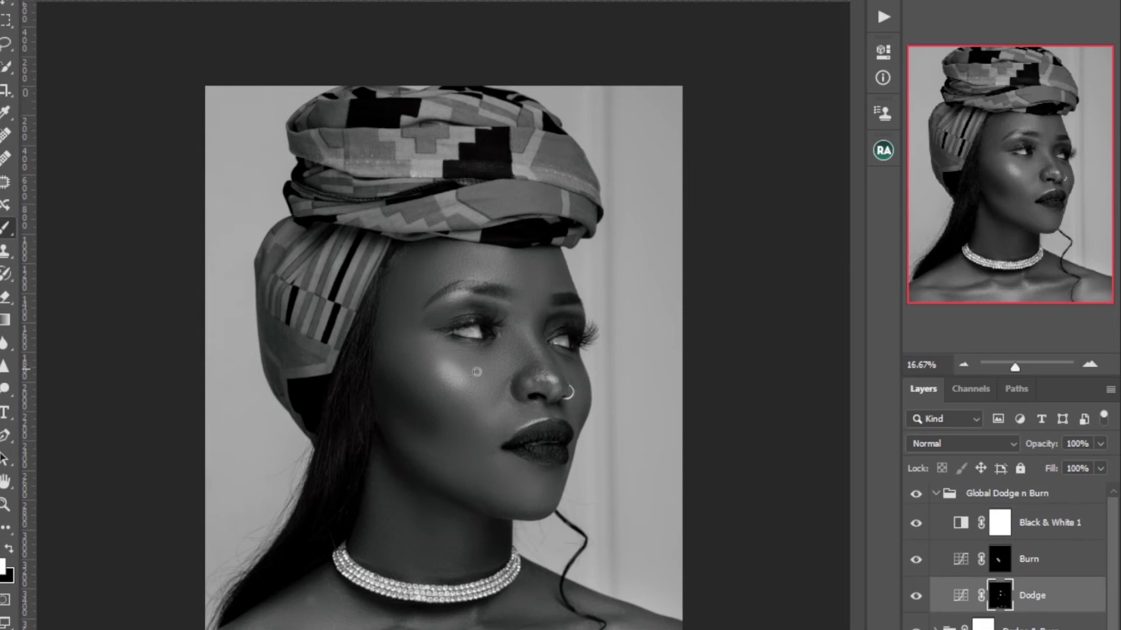
pyautogui.click(944, 496)
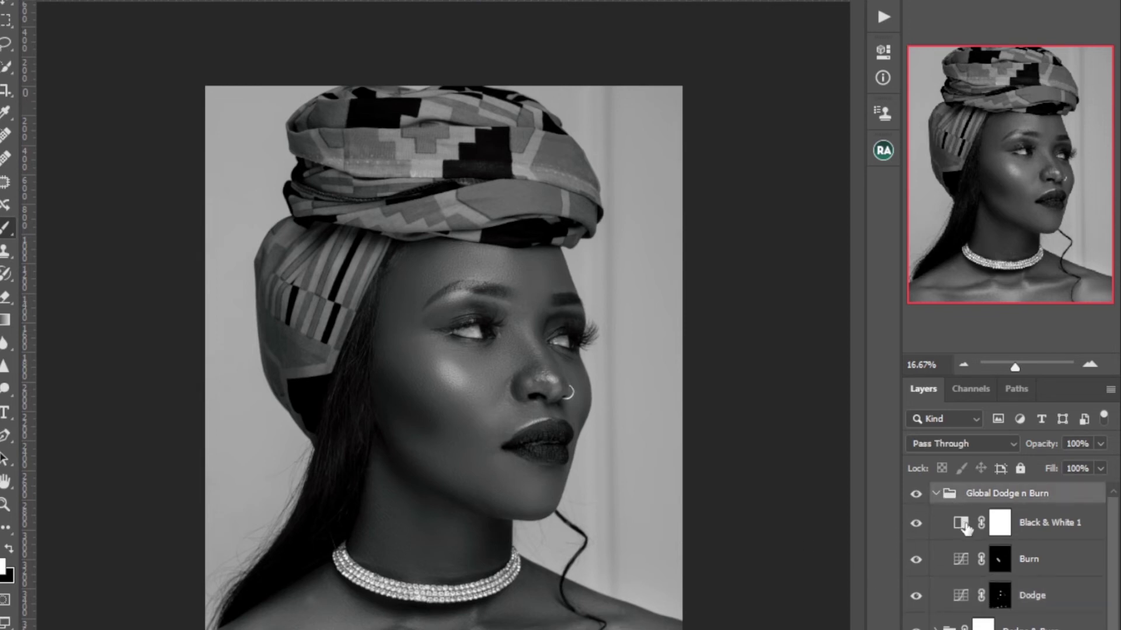
# Step: Delete Black & White 1, set Global Dodge n Burn to 16% opacity, and stamp visible layers into Layer 2
pyautogui.click(1038, 516)
pyautogui.press('Delete')
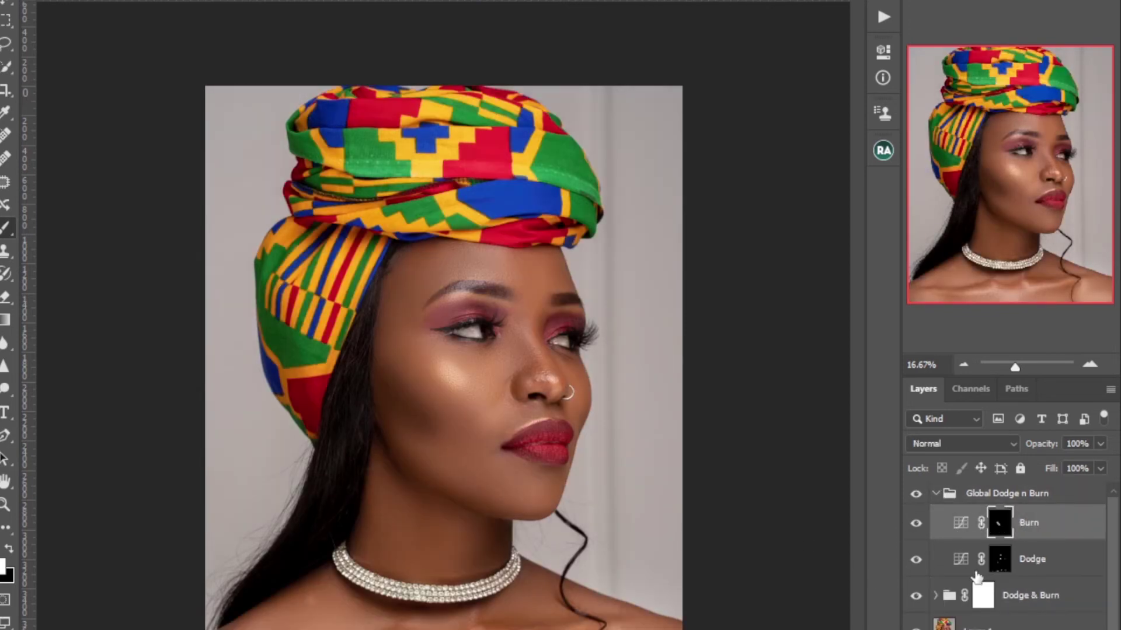
pyautogui.click(936, 495)
pyautogui.moveTo(1029, 468); pyautogui.dragTo(1032, 465)
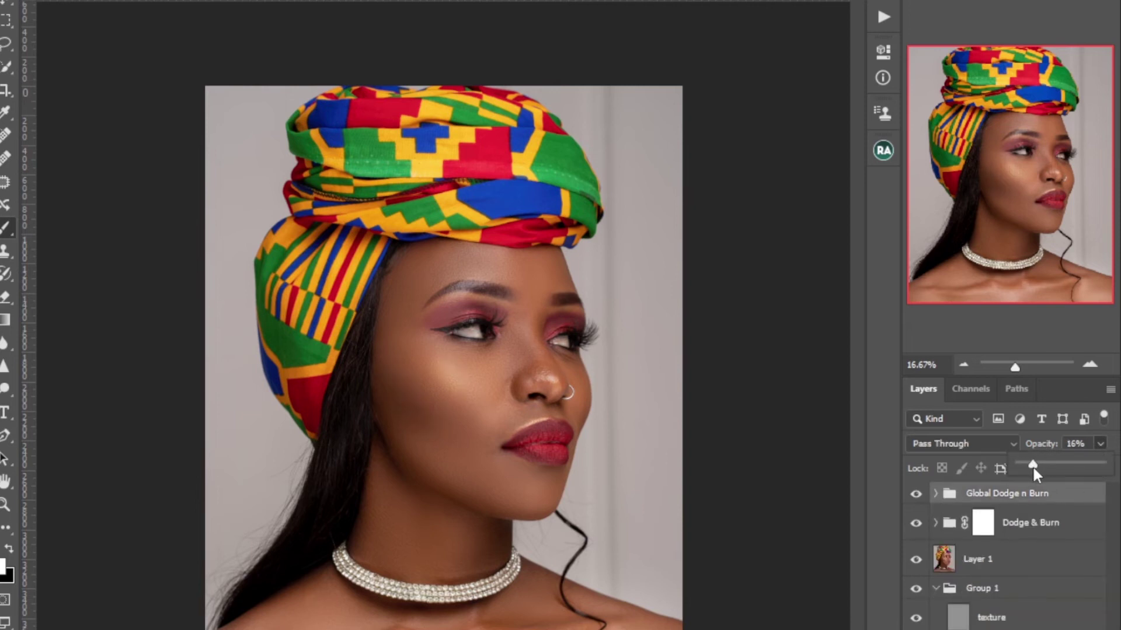
pyautogui.click(916, 495)
pyautogui.click(917, 495)
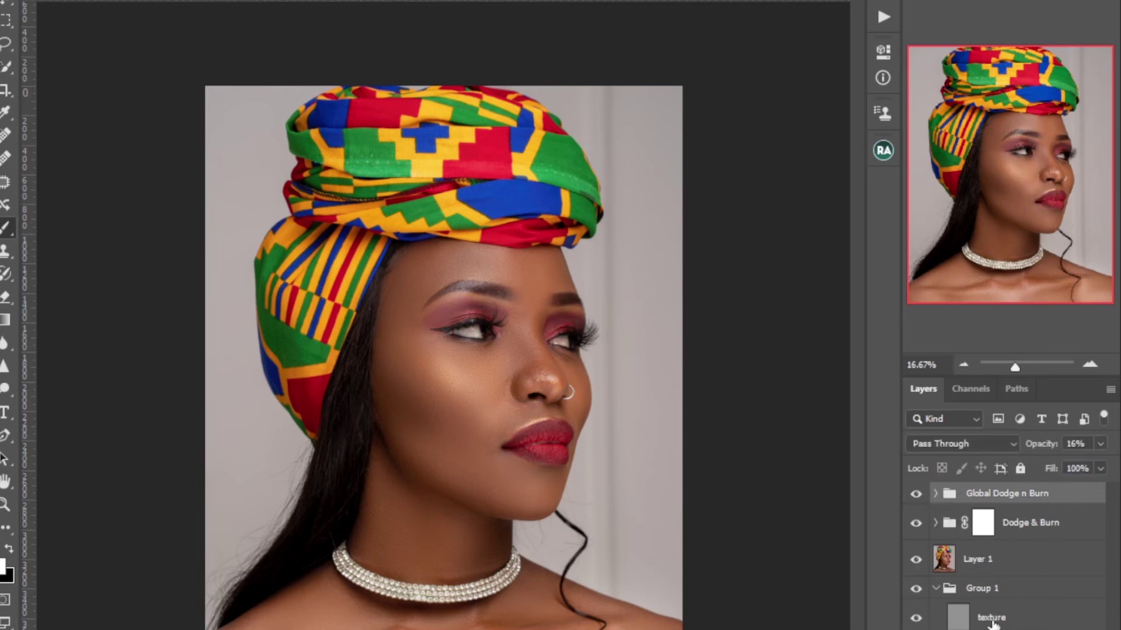
pyautogui.hotkey('ctrl', 'shift', 'alt', 'e')
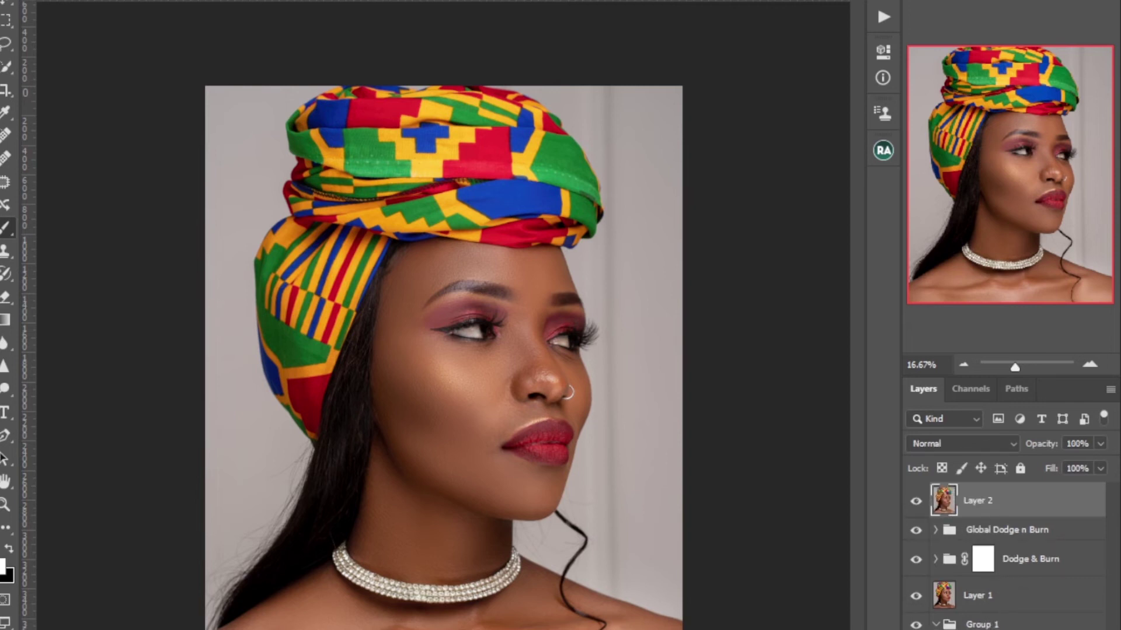
pyautogui.click(1011, 629)
# Step: Add a Color Lookup 1 layer loaded with the lut 4.CUBE 3D LUT
pyautogui.click(1011, 629)
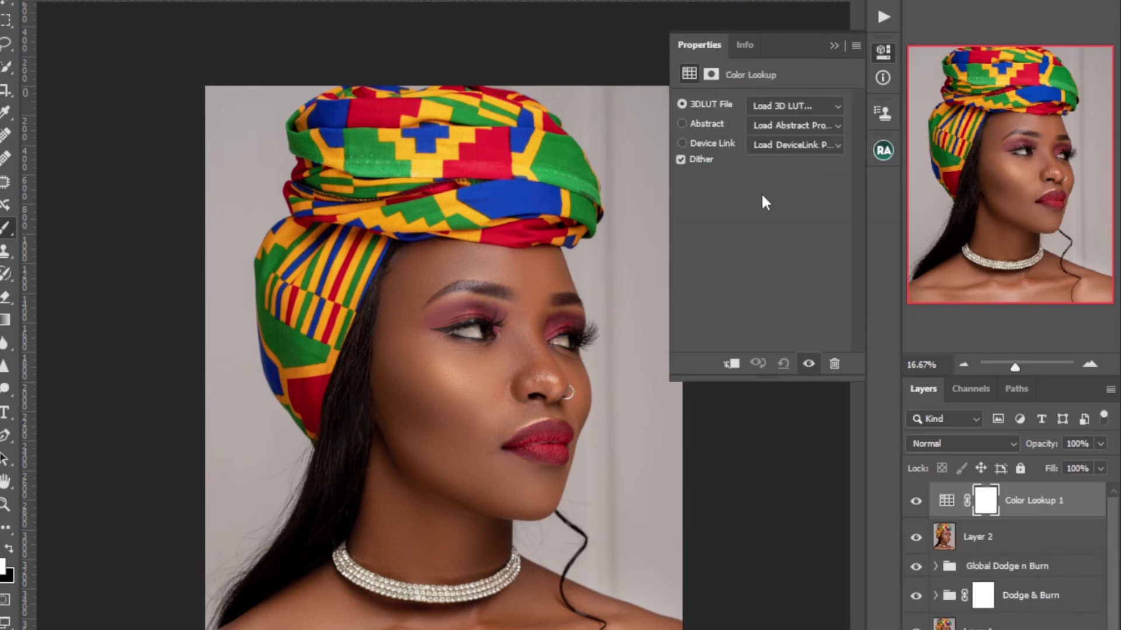
pyautogui.click(776, 101)
pyautogui.click(775, 124)
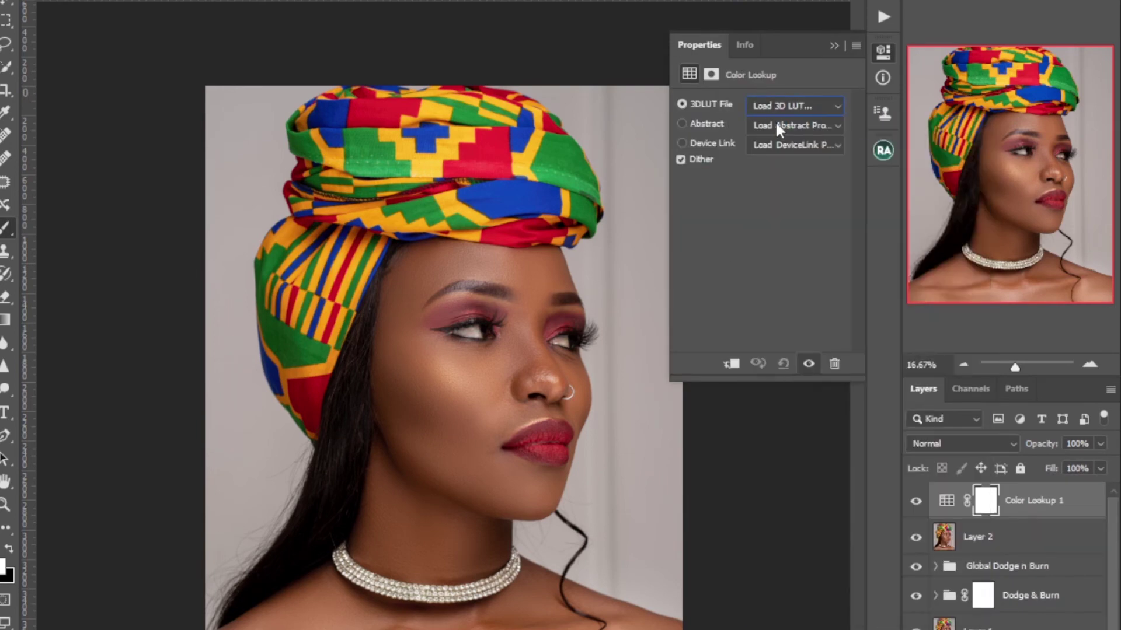
pyautogui.scroll(-2, 1045, 514)
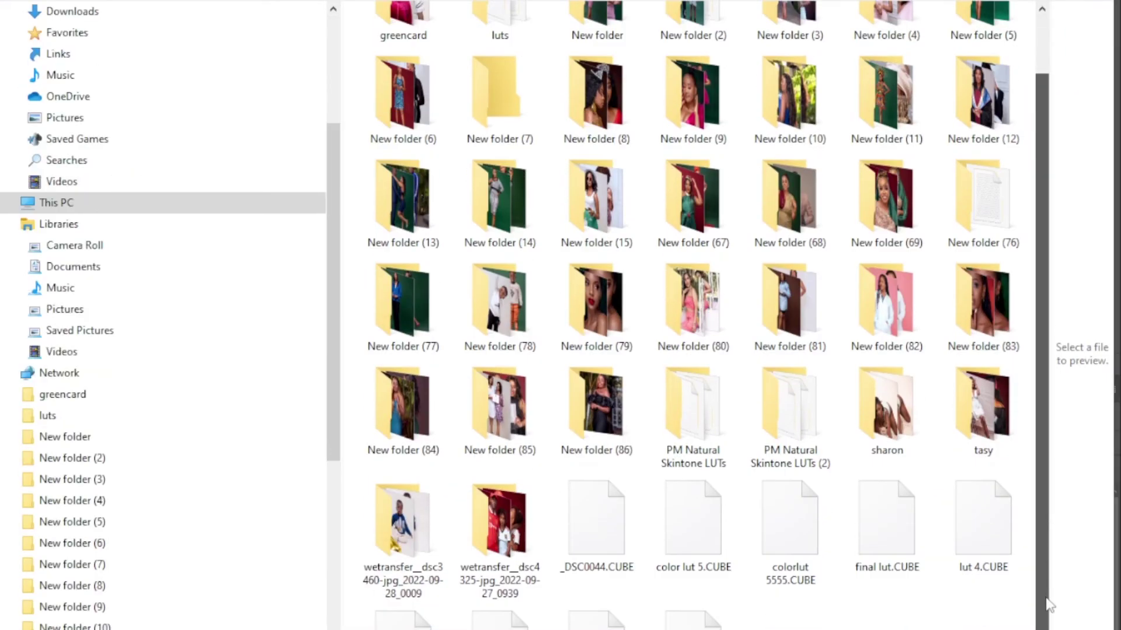
pyautogui.click(992, 551)
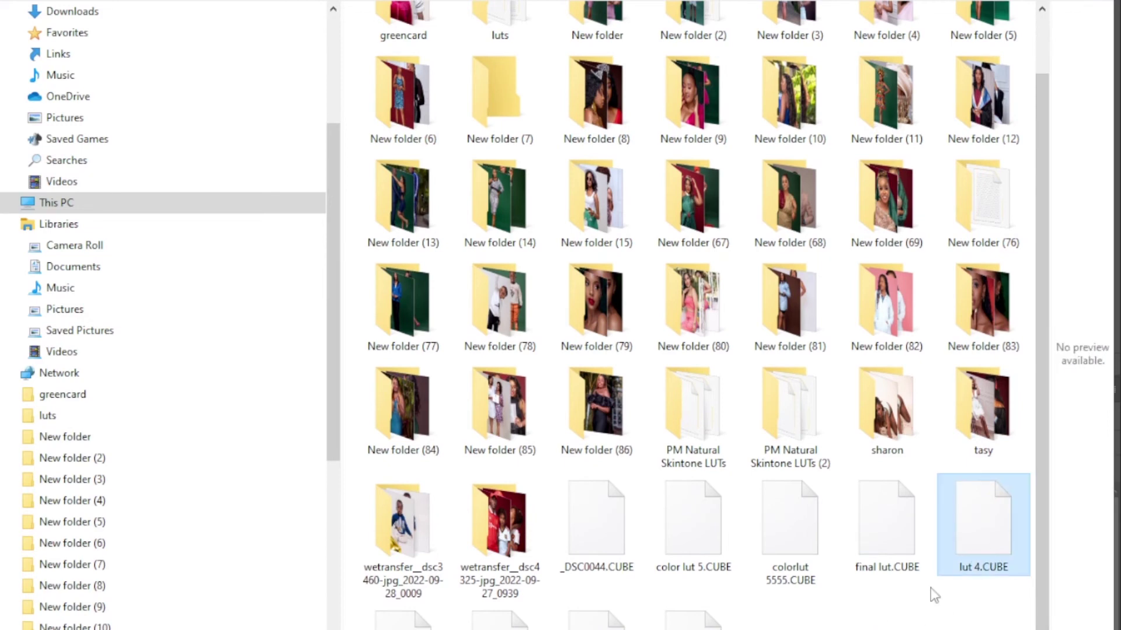
pyautogui.doubleClick(983, 525)
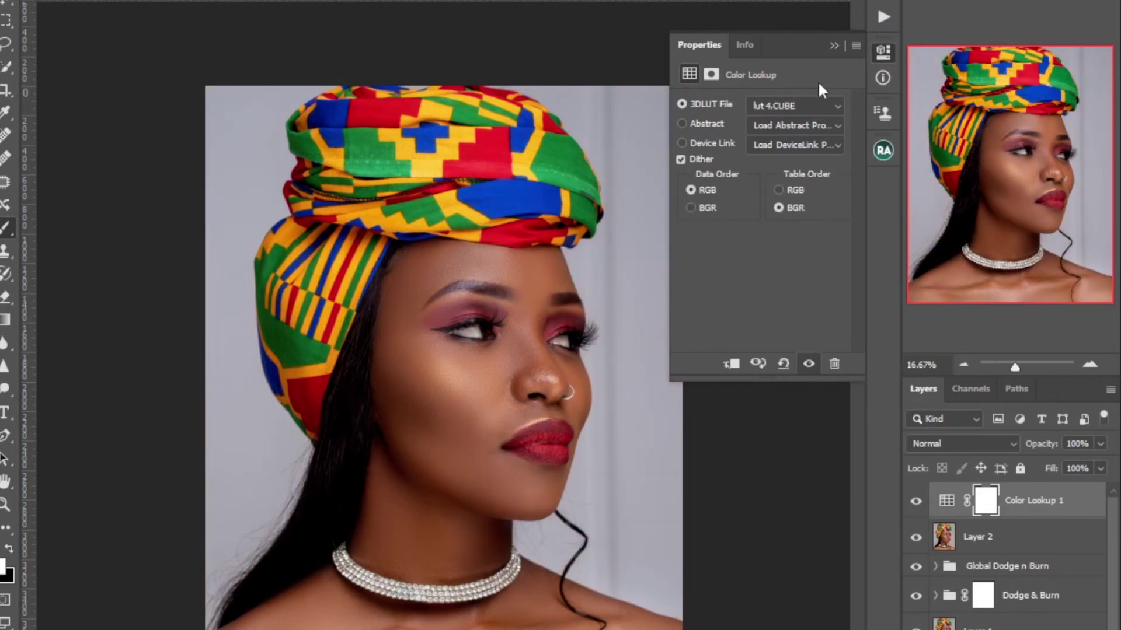
pyautogui.click(1013, 629)
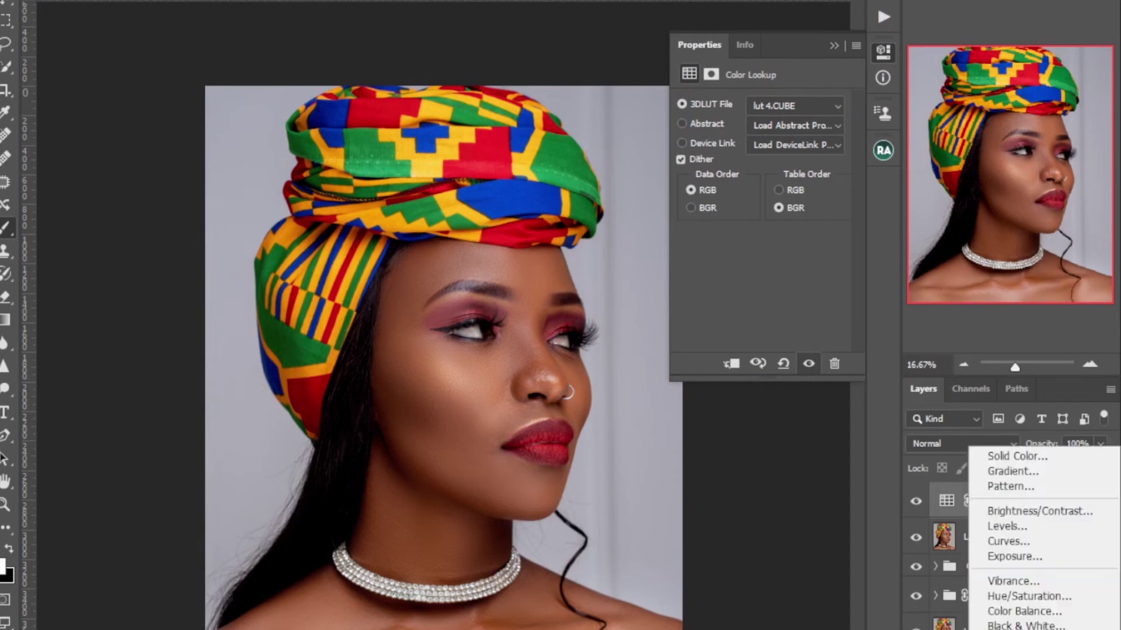
# Step: Add Color Lookup 2 loaded with Skin LUT 3.CUBE from luts > 5-Premium-Skin-LUTs
pyautogui.click(1012, 629)
pyautogui.click(793, 106)
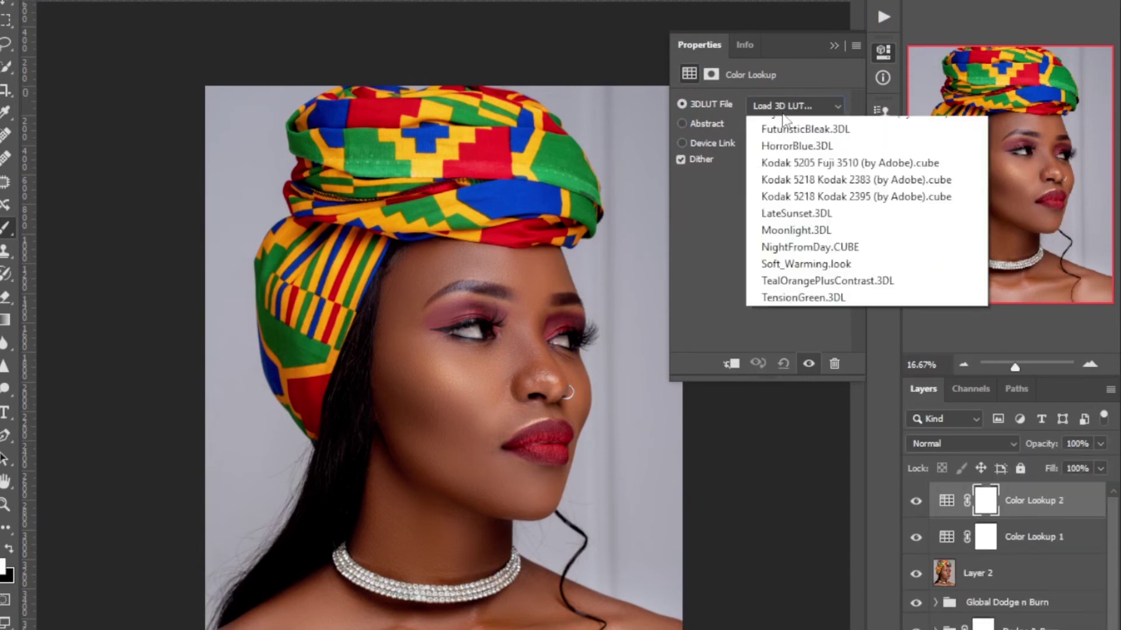
pyautogui.click(779, 123)
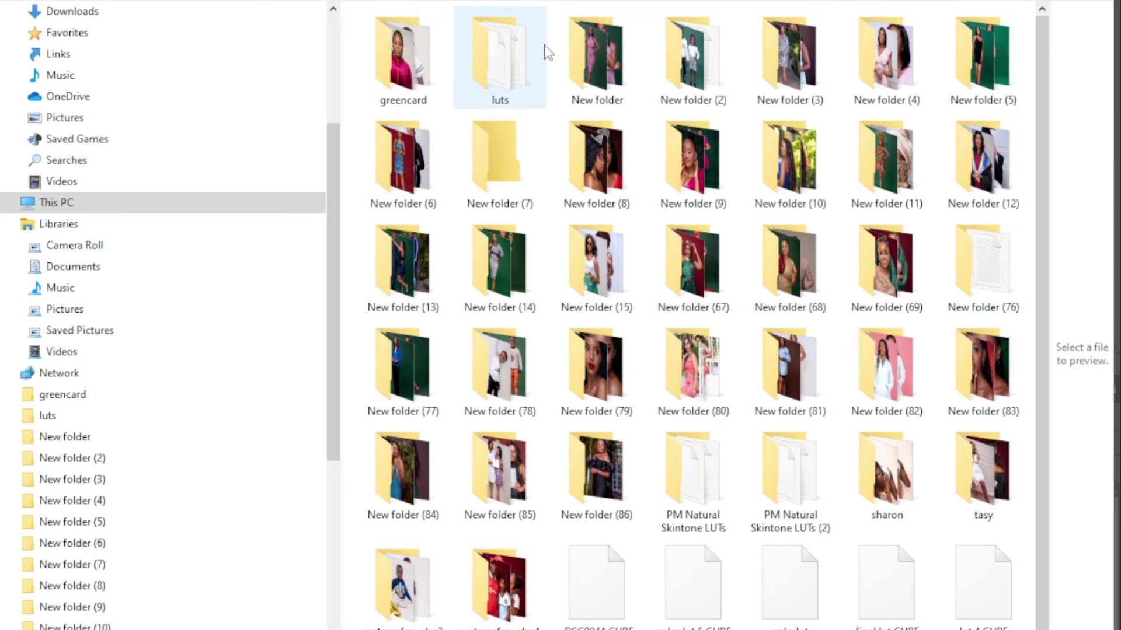
pyautogui.click(524, 58)
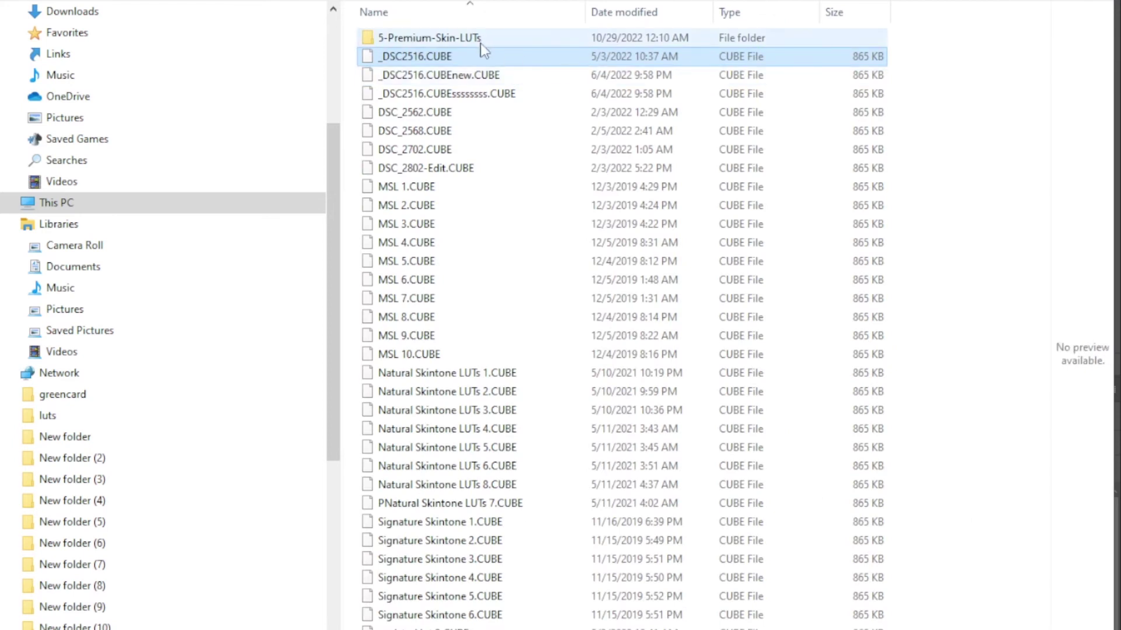
pyautogui.doubleClick(480, 41)
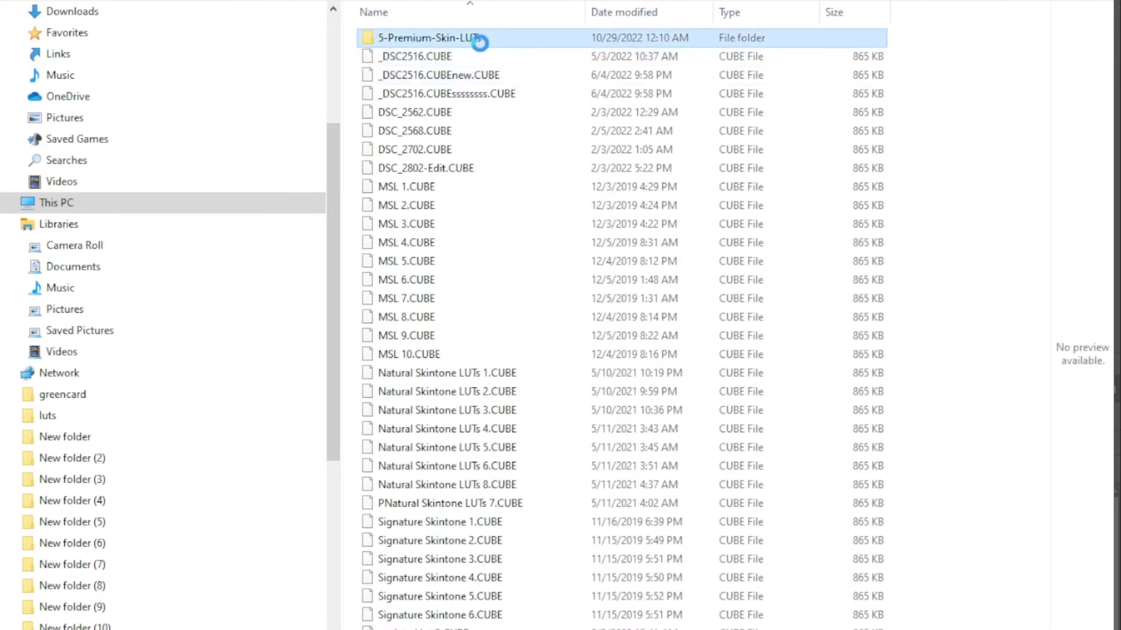
pyautogui.doubleClick(480, 39)
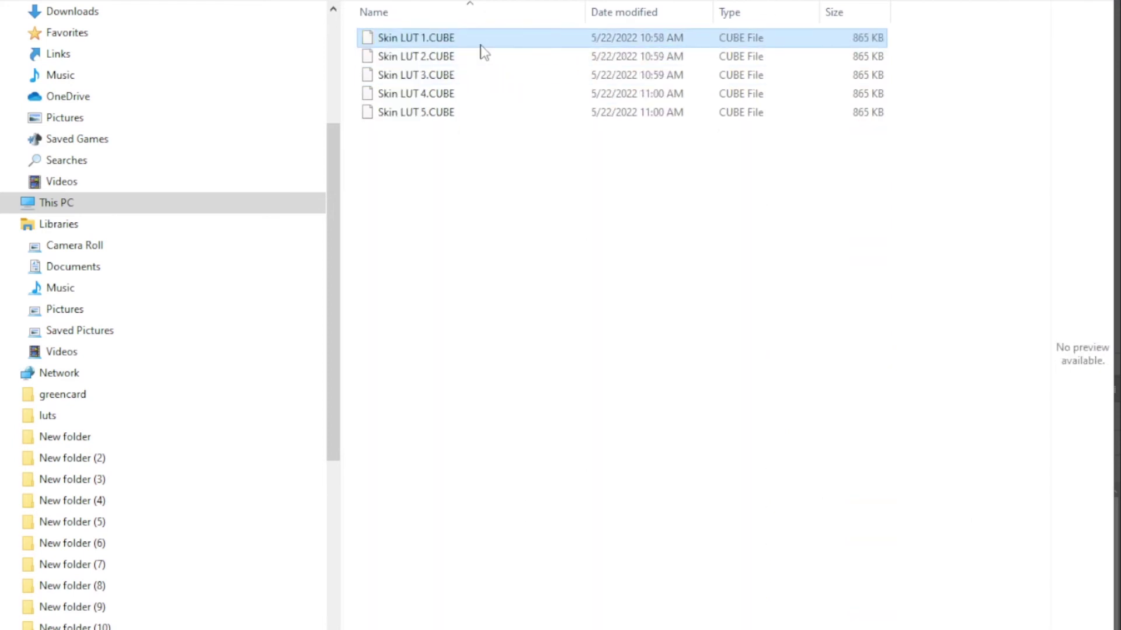
pyautogui.click(440, 79)
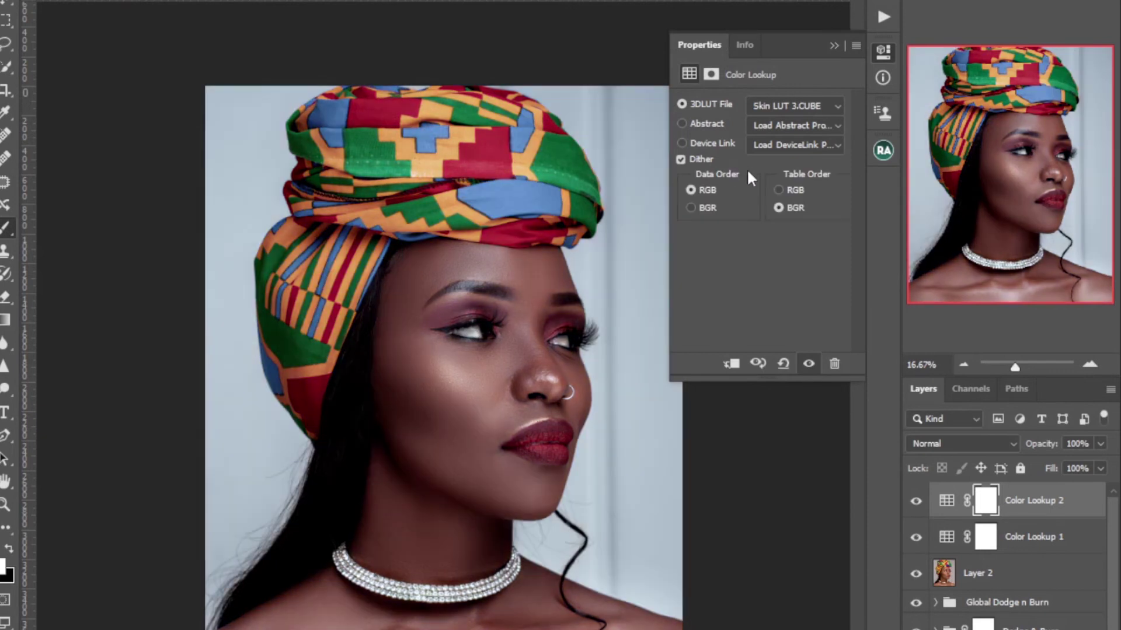
pyautogui.click(835, 45)
pyautogui.click(919, 504)
pyautogui.click(915, 502)
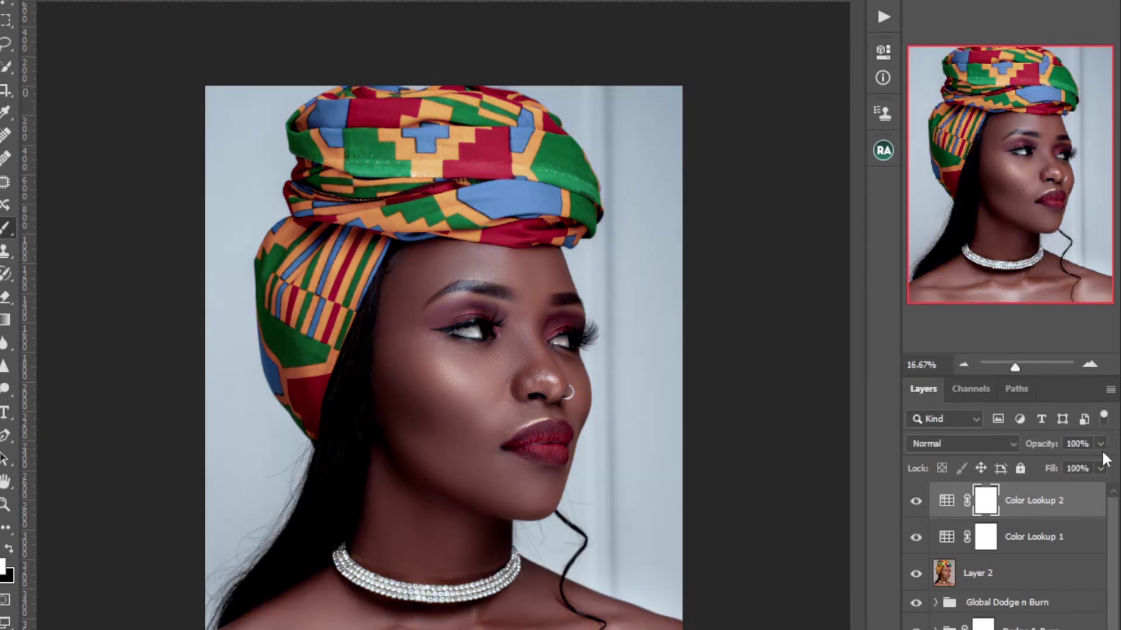
pyautogui.click(1100, 445)
# Step: Lower Color Lookup 2 to 66% opacity and set up a large black brush
pyautogui.moveTo(1080, 461); pyautogui.dragTo(1074, 463)
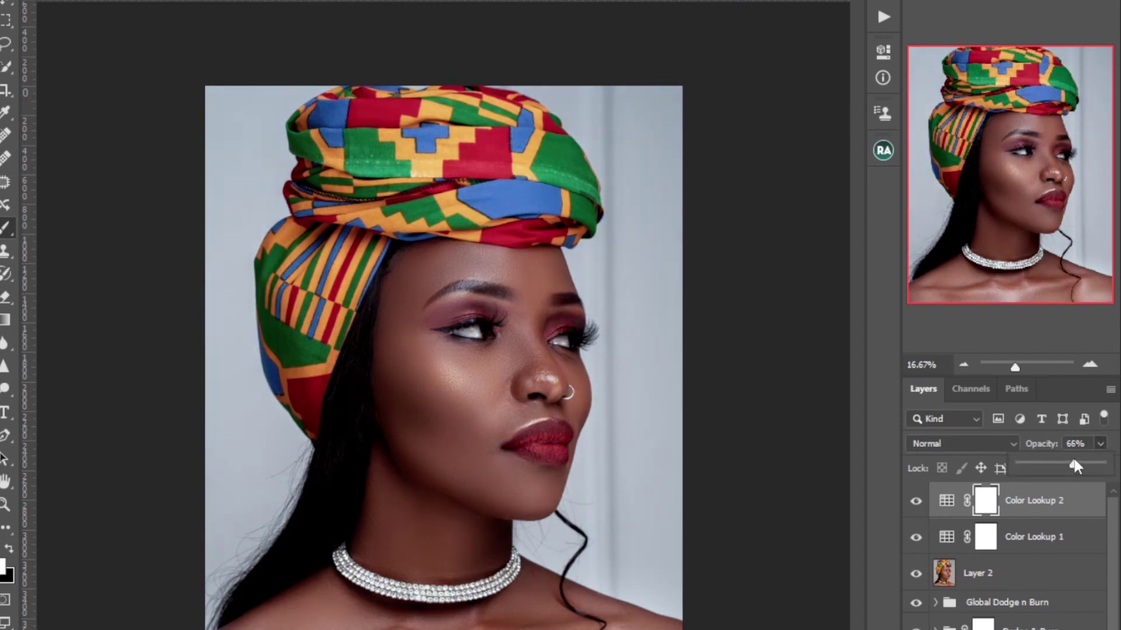
pyautogui.rightClick(3, 230)
pyautogui.click(69, 229)
pyautogui.press('x')
pyautogui.press(']')
pyautogui.press(']')
pyautogui.press(']')
pyautogui.press(']')
pyautogui.press(']')
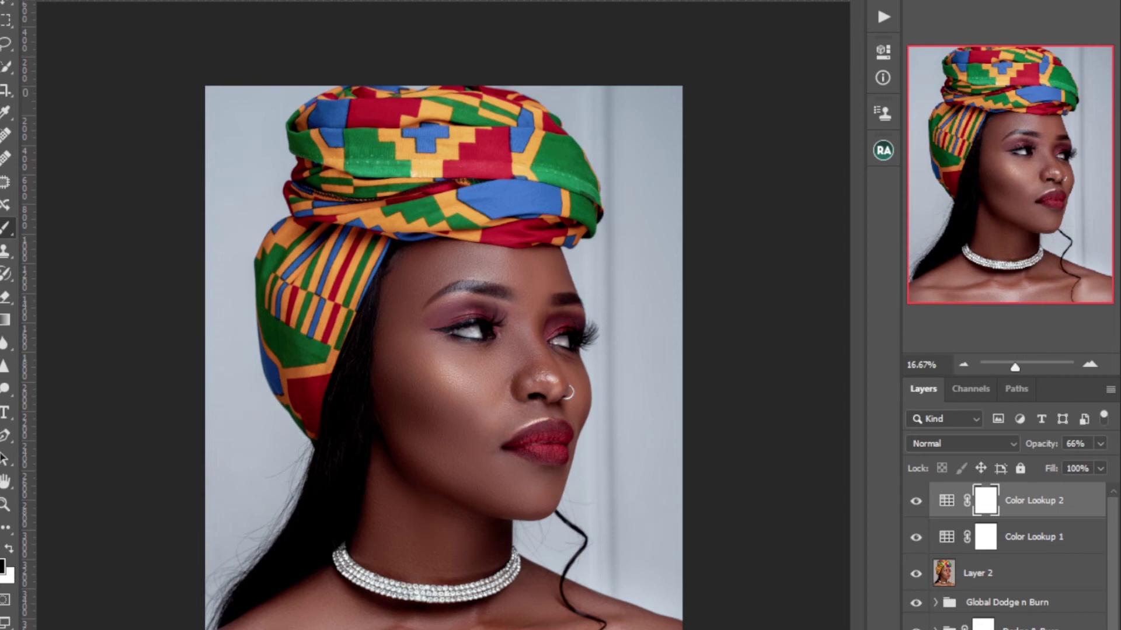
# Step: Mask the Color Lookup 2 grade off the headwrap, lips and eye
pyautogui.moveTo(464, 159)
pyautogui.mouseDown()
pyautogui.moveTo(518, 200)
pyautogui.moveTo(490, 170)
pyautogui.moveTo(513, 181)
pyautogui.moveTo(401, 83)
pyautogui.moveTo(318, 204)
pyautogui.moveTo(307, 318)
pyautogui.moveTo(325, 275)
pyautogui.moveTo(278, 313)
pyautogui.moveTo(295, 387)
pyautogui.moveTo(450, 192)
pyautogui.moveTo(565, 203)
pyautogui.mouseUp()
pyautogui.moveTo(578, 191)
pyautogui.mouseDown()
pyautogui.moveTo(494, 86)
pyautogui.moveTo(489, 132)
pyautogui.mouseUp()
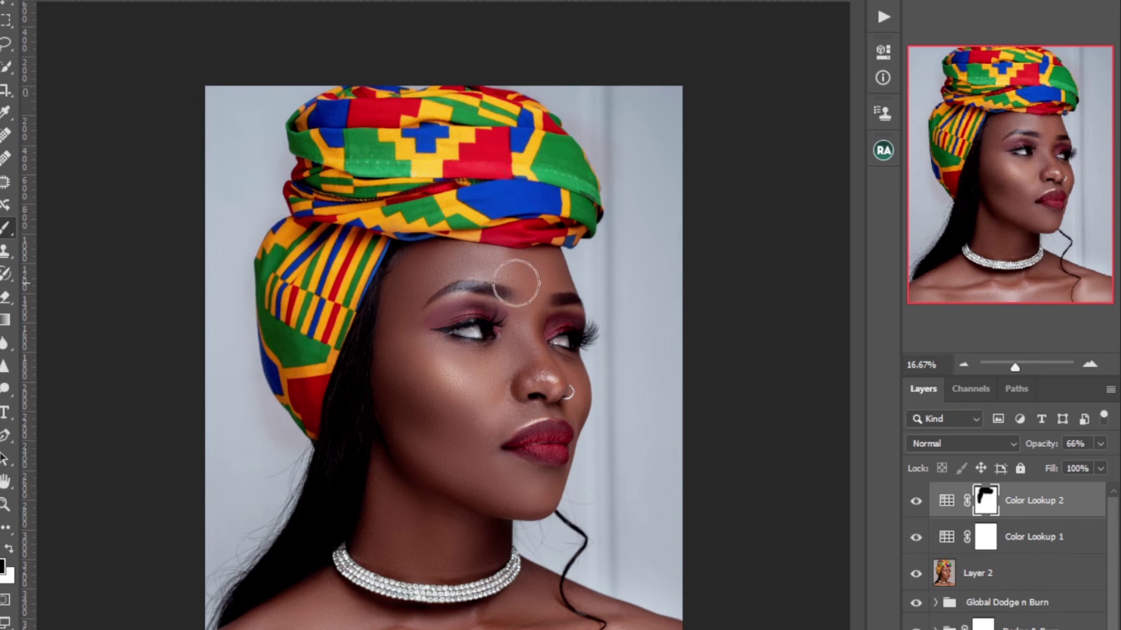
pyautogui.press('[')
pyautogui.press('[')
pyautogui.press('[')
pyautogui.press('[')
pyautogui.press('[')
pyautogui.press('[')
pyautogui.moveTo(529, 445)
pyautogui.mouseDown()
pyautogui.moveTo(548, 435)
pyautogui.moveTo(531, 445)
pyautogui.moveTo(552, 457)
pyautogui.moveTo(570, 440)
pyautogui.moveTo(525, 444)
pyautogui.moveTo(559, 437)
pyautogui.moveTo(520, 422)
pyautogui.mouseUp()
pyautogui.moveTo(465, 339); pyautogui.dragTo(476, 331)
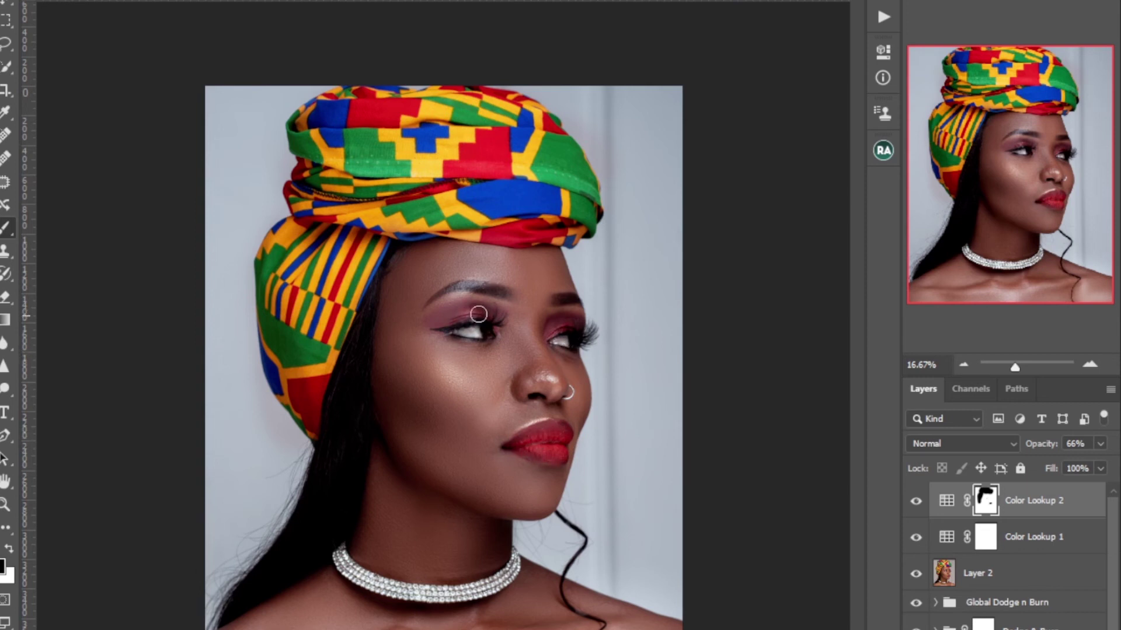
pyautogui.click(915, 499)
pyautogui.click(915, 499)
pyautogui.scroll(-2, 1004, 555)
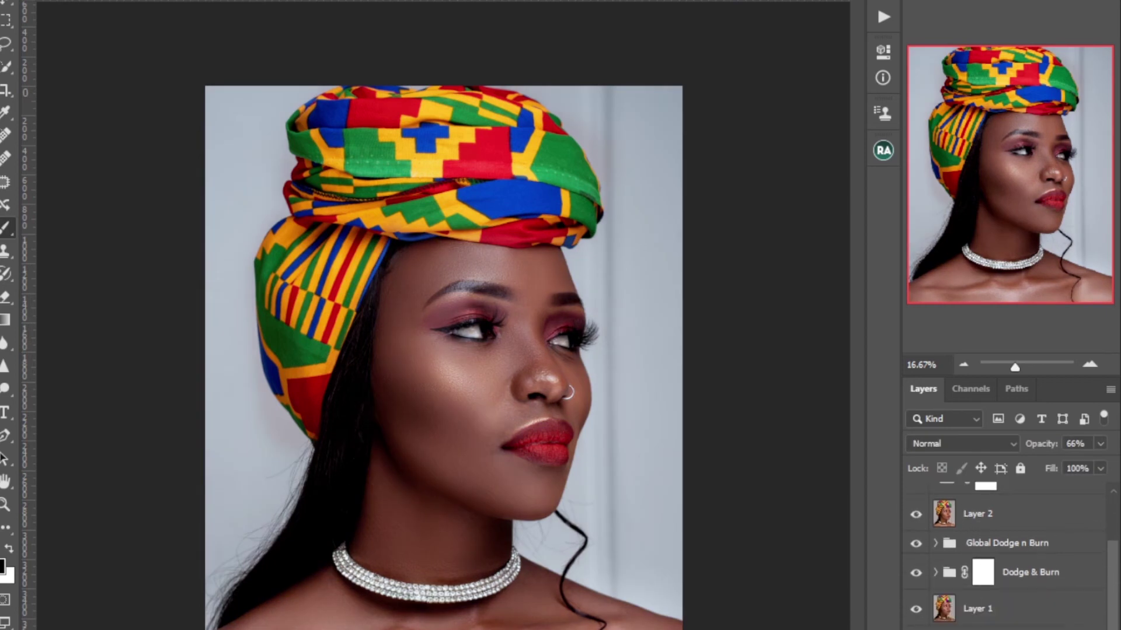
# Step: Flatten all layers into a single Background layer
pyautogui.press('x')
pyautogui.rightClick(950, 507)
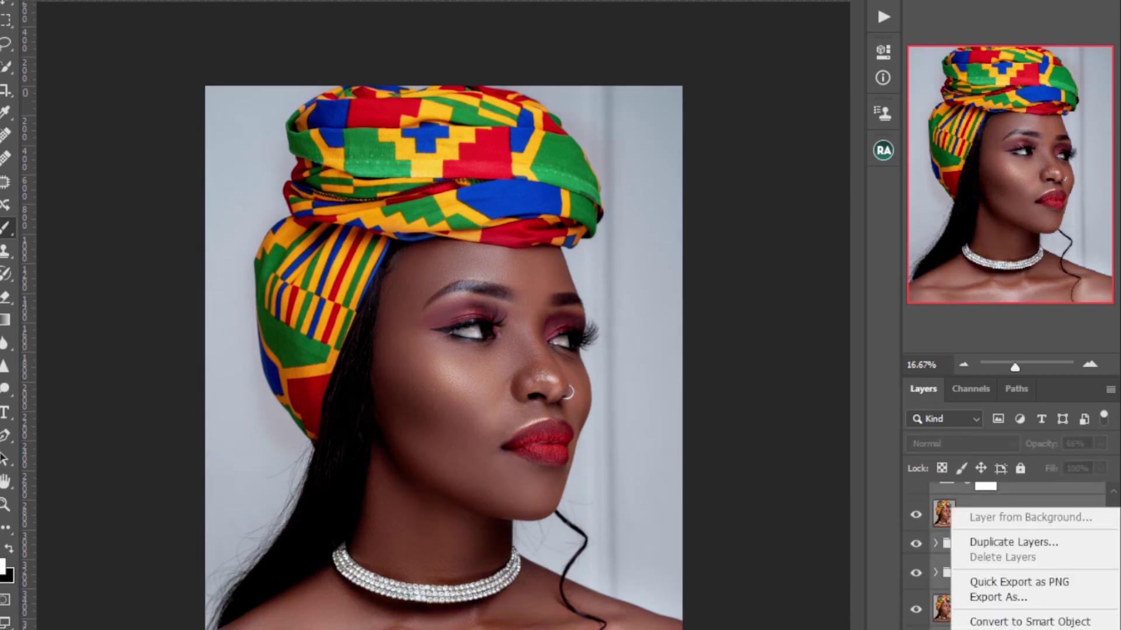
pyautogui.click(1009, 629)
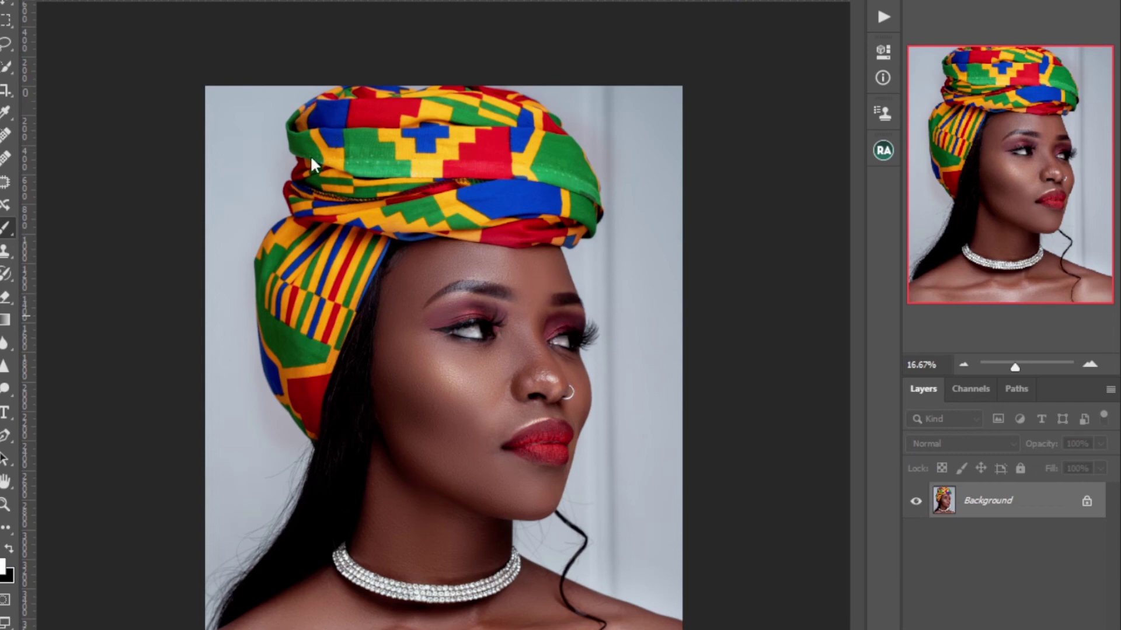
# Step: Push the headwrap's edge slightly outward in Liquify with a 400 brush
pyautogui.hotkey('ctrl', 'shift', 'x')
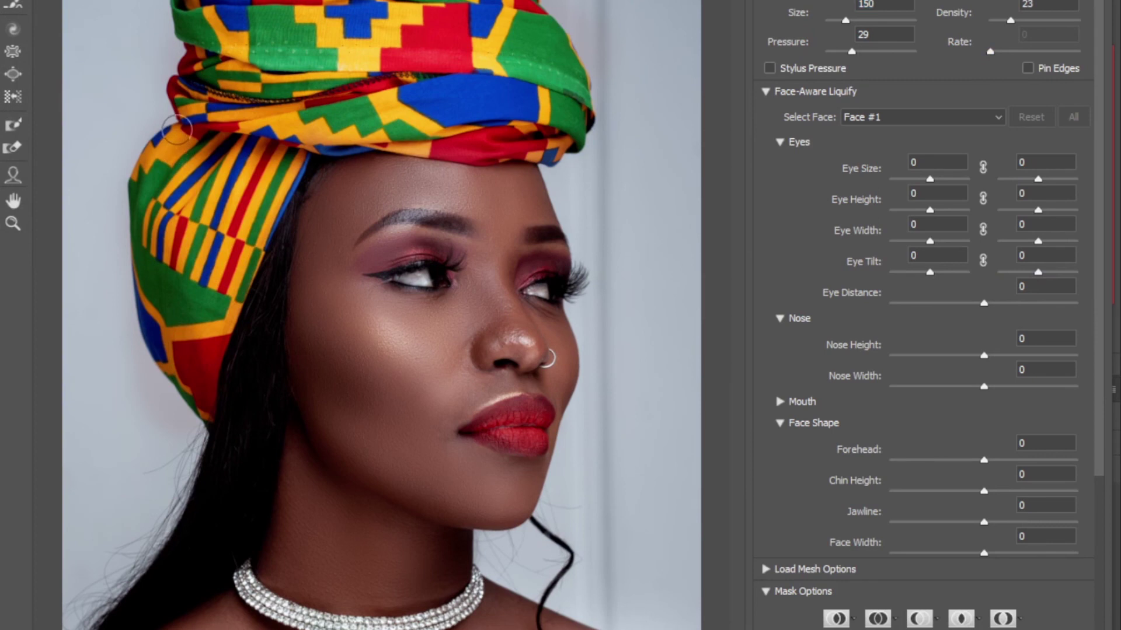
pyautogui.press(']')
pyautogui.press(']')
pyautogui.press(']')
pyautogui.press(']')
pyautogui.moveTo(176, 129); pyautogui.dragTo(161, 95)
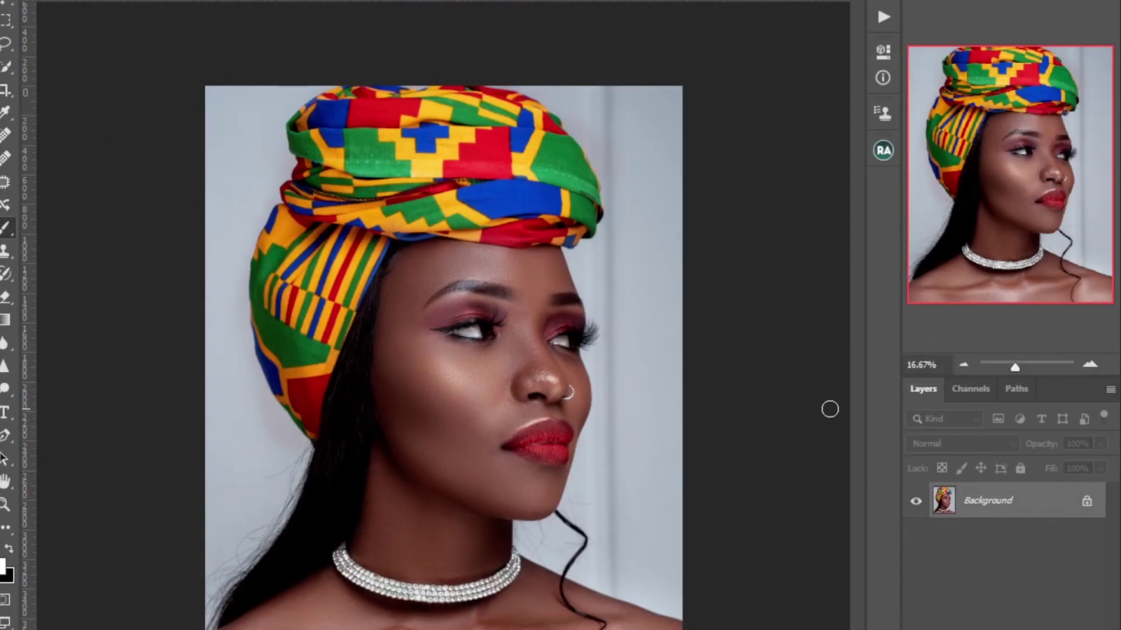
# Step: Duplicate the photo to Layer 1, mask it to the subject, and add empty Layer 2 above Background
pyautogui.hotkey('ctrl', 'j')
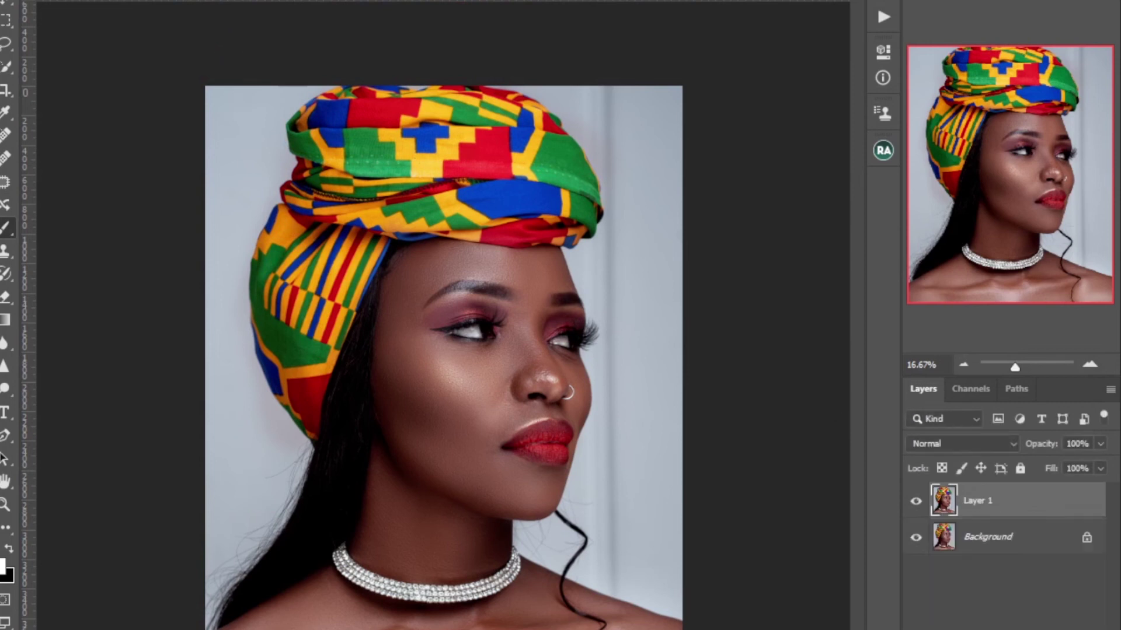
pyautogui.hotkey('alt', 's')
pyautogui.click(215, 123)
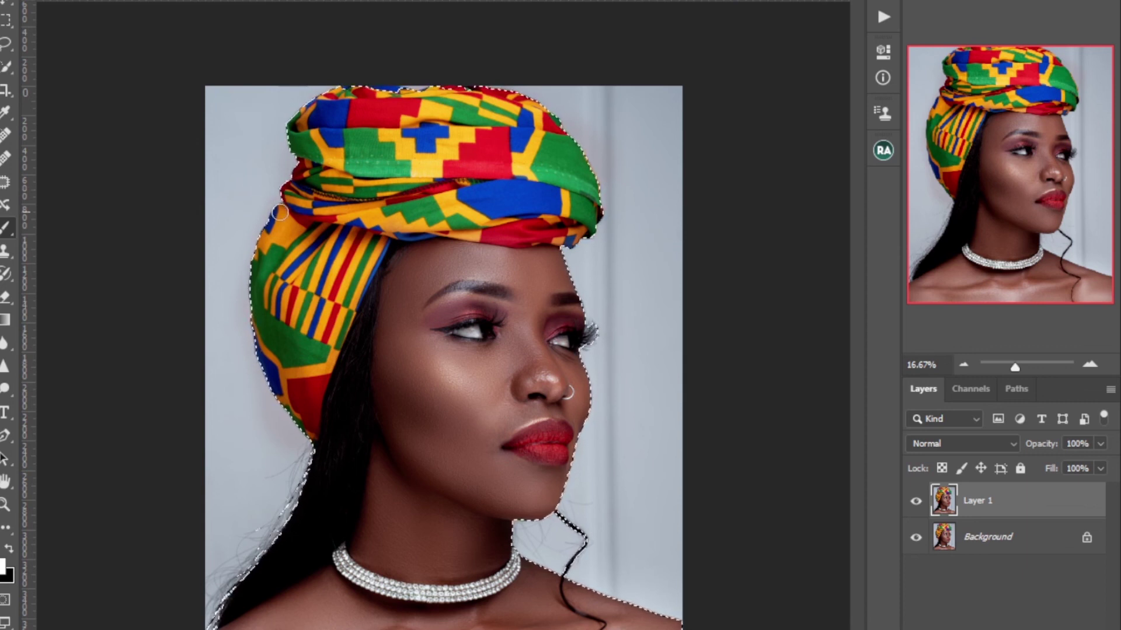
pyautogui.click(960, 628)
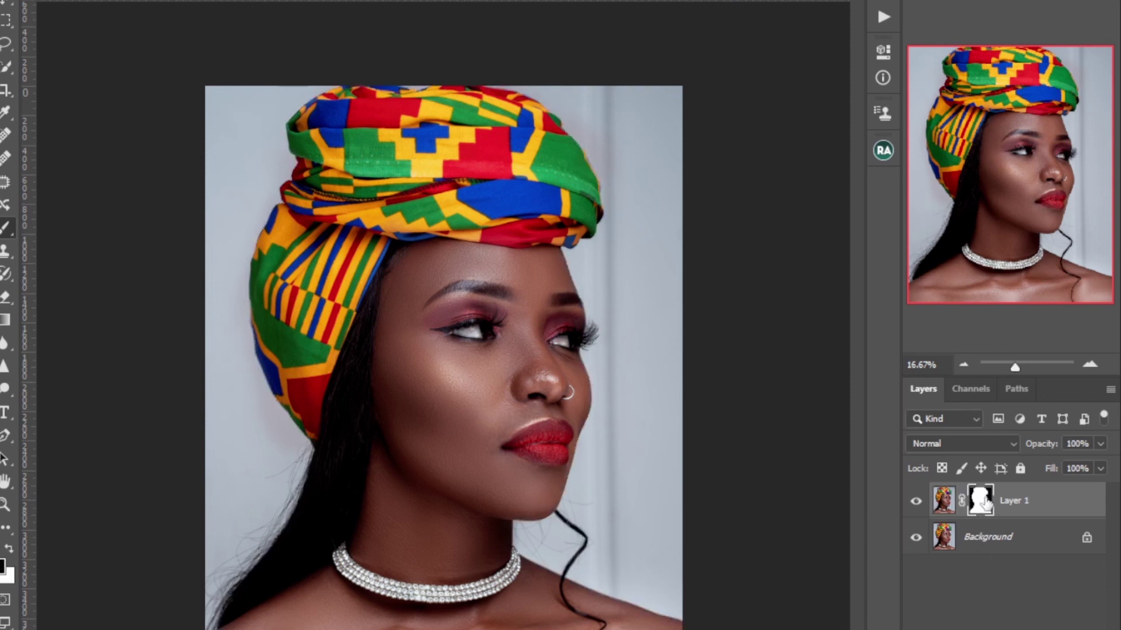
pyautogui.click(999, 544)
pyautogui.hotkey('ctrl', 'shift', 'alt', 'n')
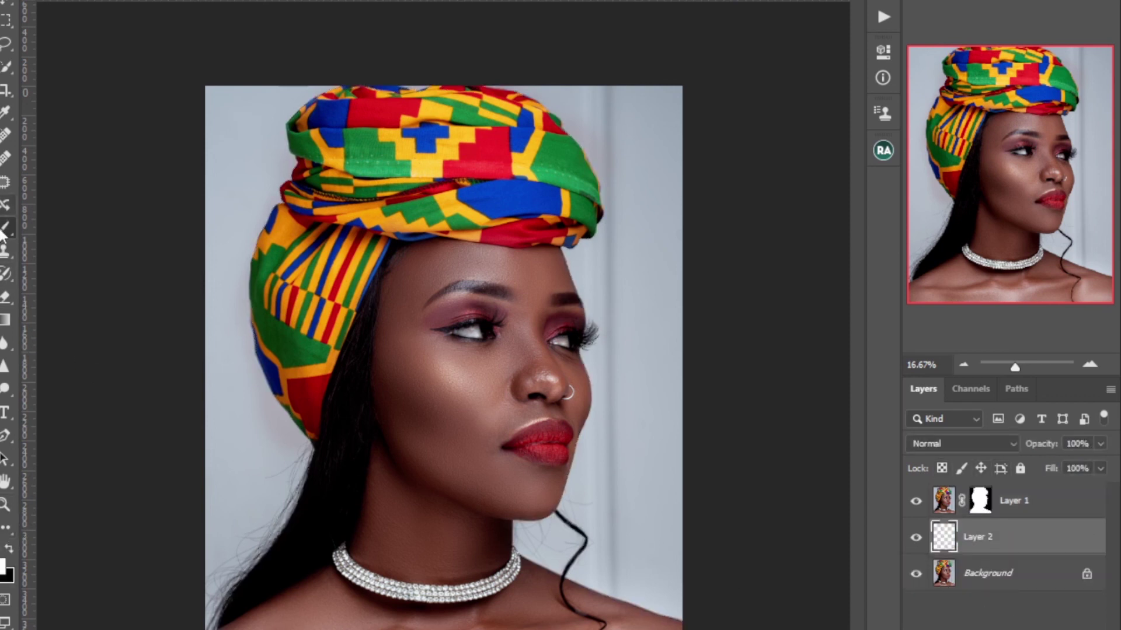
# Step: Fill Layer 2 with a gradient using the sampled backdrop grey for both stops
pyautogui.click(102, 2)
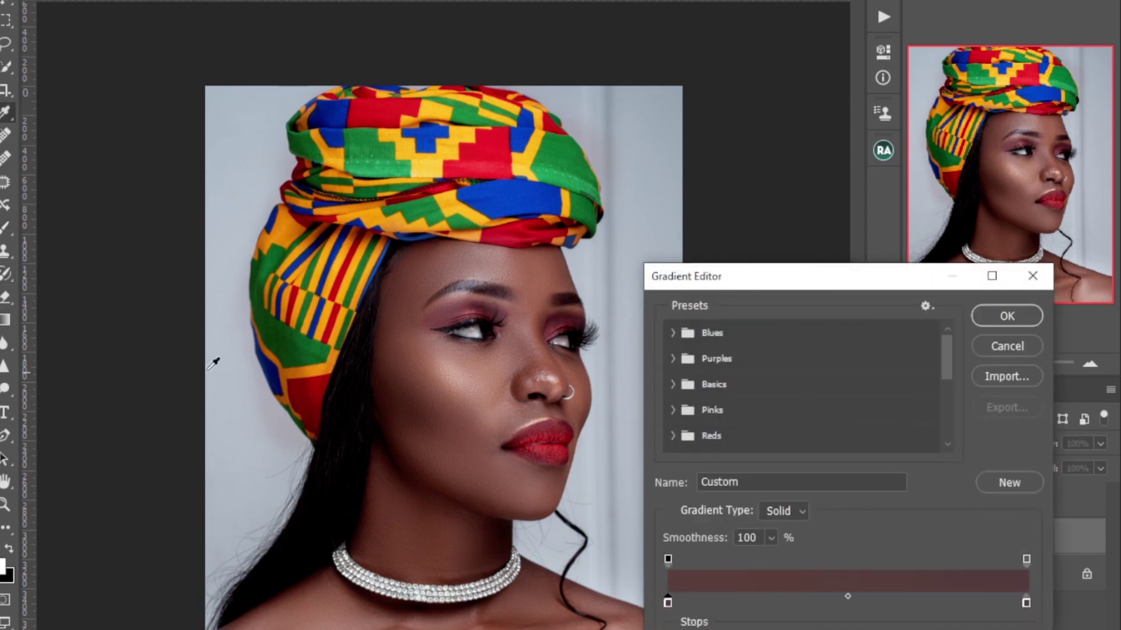
pyautogui.click(236, 401)
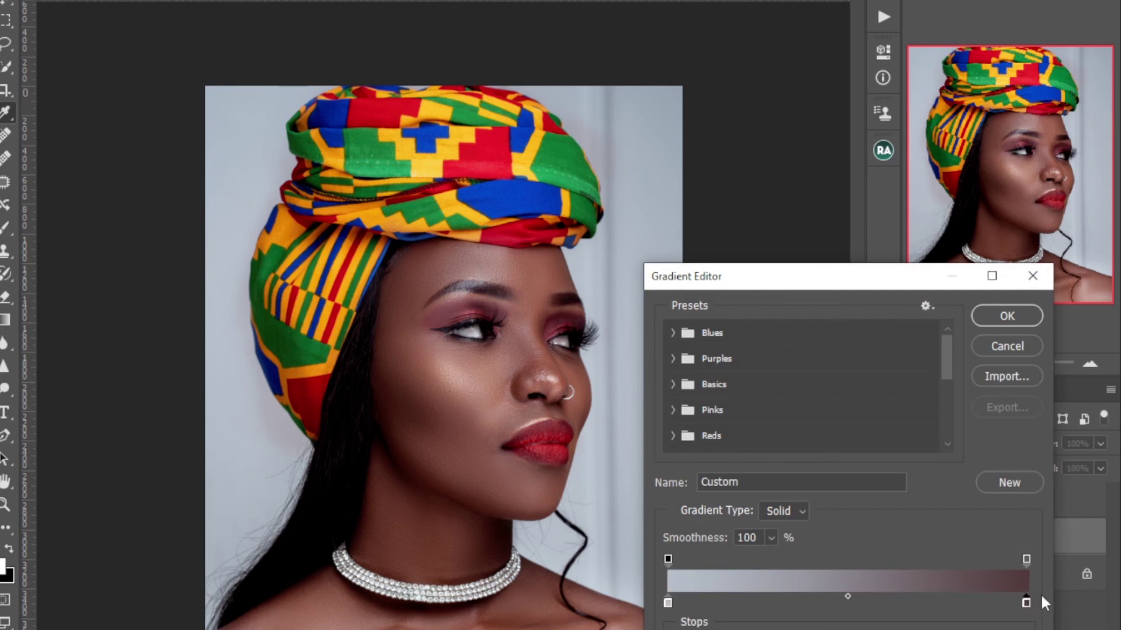
pyautogui.click(647, 187)
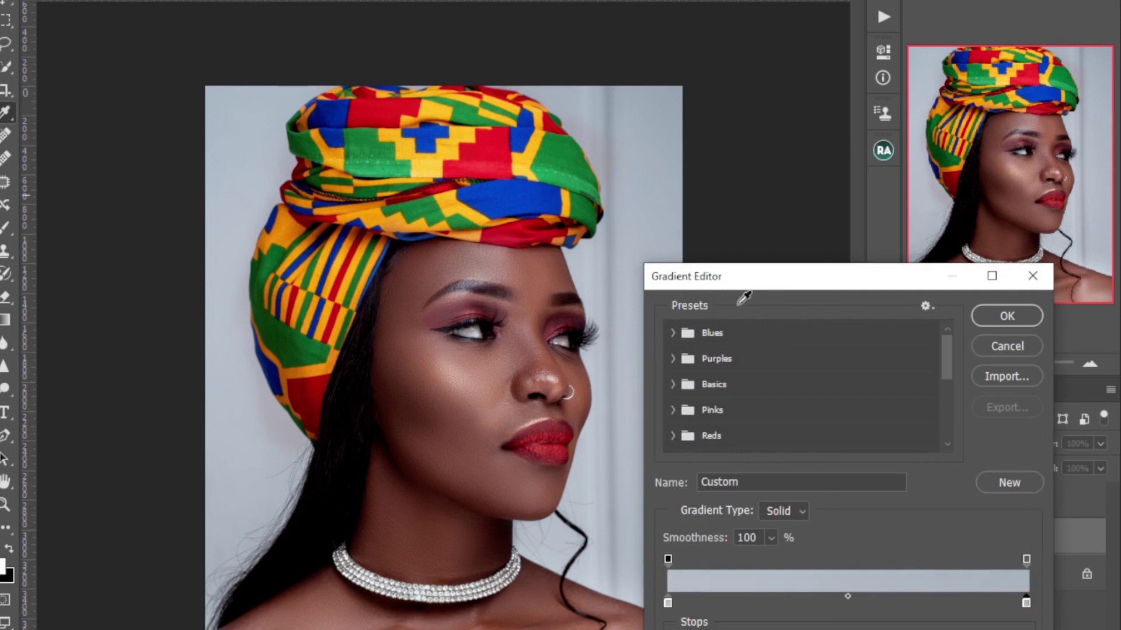
pyautogui.click(999, 321)
pyautogui.moveTo(195, 368); pyautogui.dragTo(711, 367)
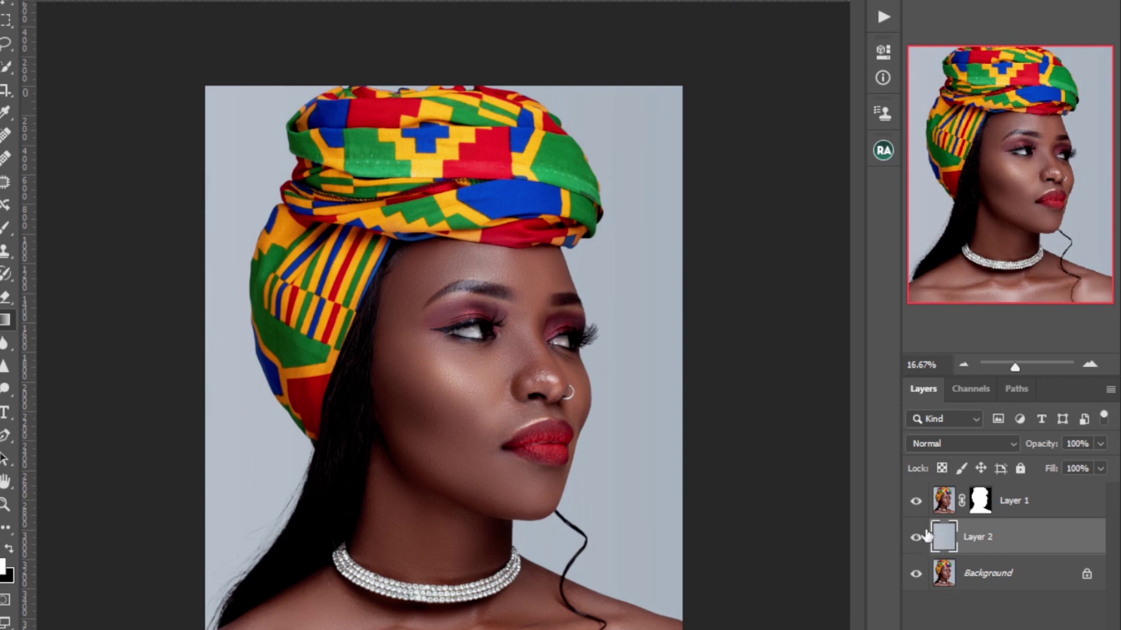
# Step: Group Layer 1 and Layer 2 into Group 1 and compare before and after
pyautogui.keyDown('shift'); pyautogui.click(1025, 514); pyautogui.keyUp('shift')
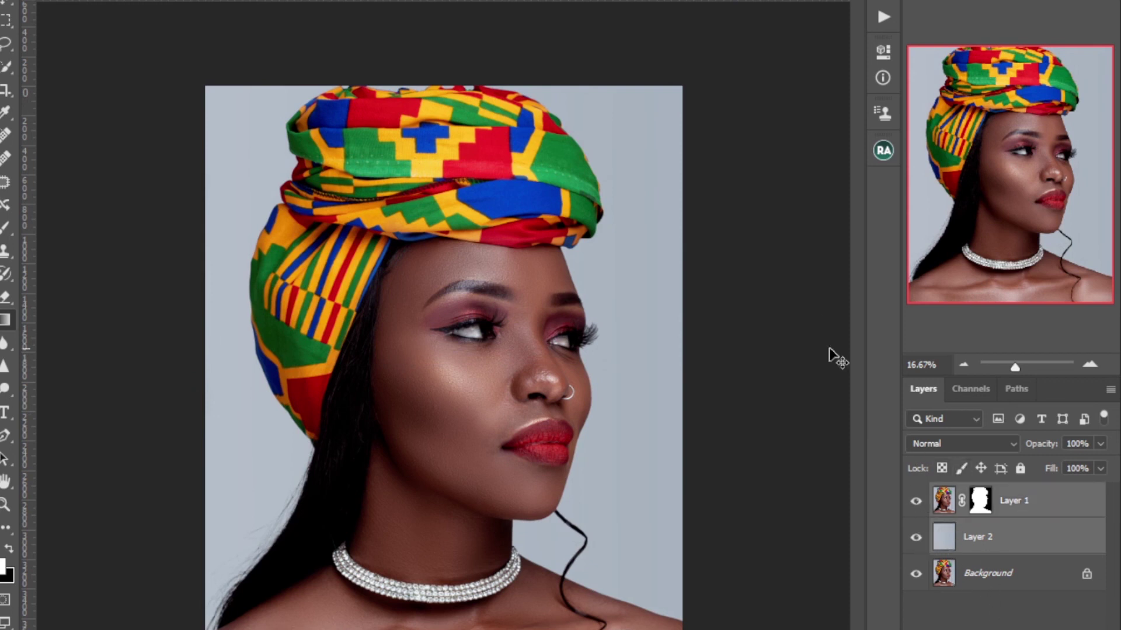
pyautogui.hotkey('ctrl', 'g')
pyautogui.click(915, 493)
pyautogui.click(915, 493)
pyautogui.click(915, 493)
pyautogui.click(917, 494)
pyautogui.click(919, 494)
pyautogui.click(925, 495)
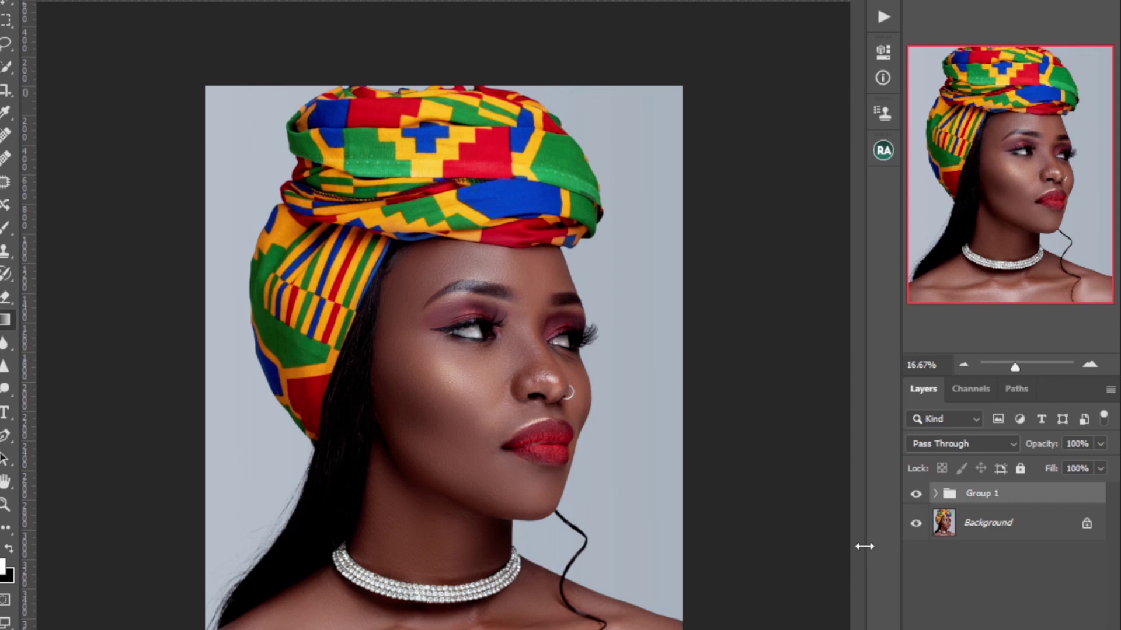
# Step: Toggle Group 1 off and on to compare before and after
pyautogui.click(915, 494)
pyautogui.click(915, 494)
pyautogui.click(915, 494)
pyautogui.click(915, 494)
pyautogui.click(915, 494)
pyautogui.click(915, 495)
pyautogui.click(917, 494)
pyautogui.click(917, 494)
# Step: Touch up Layer 1's mask along the top of the turban
pyautogui.click(935, 494)
pyautogui.click(957, 522)
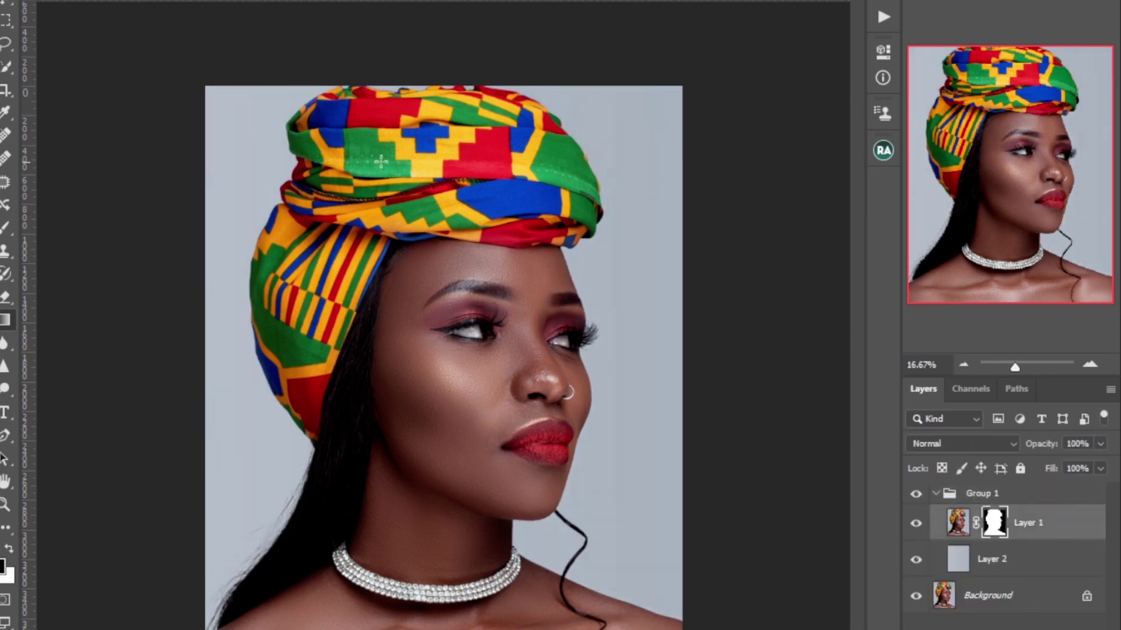
pyautogui.click(6, 228)
pyautogui.moveTo(341, 102); pyautogui.dragTo(447, 99)
pyautogui.press('x')
pyautogui.moveTo(347, 104)
pyautogui.mouseDown()
pyautogui.moveTo(412, 87)
pyautogui.moveTo(361, 105)
pyautogui.moveTo(476, 148)
pyautogui.moveTo(372, 178)
pyautogui.mouseUp()
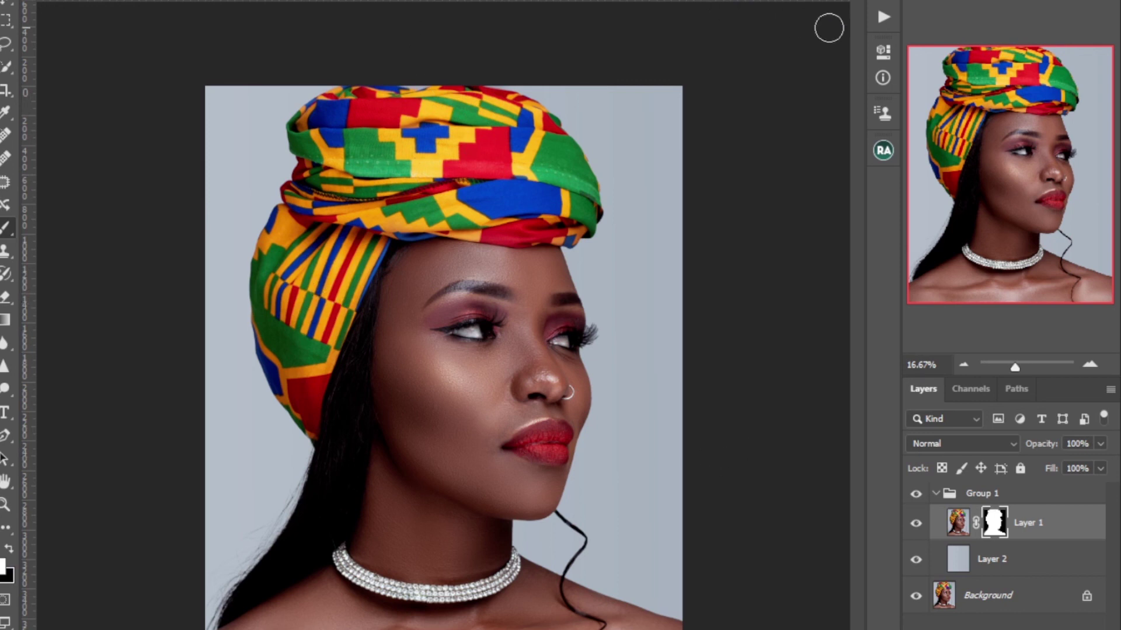
# Step: Run the Eyes N Teeth Whitening action, adding Curves 1 and Photo Filter 1 inside Group 1
pyautogui.click(883, 17)
pyautogui.click(728, 572)
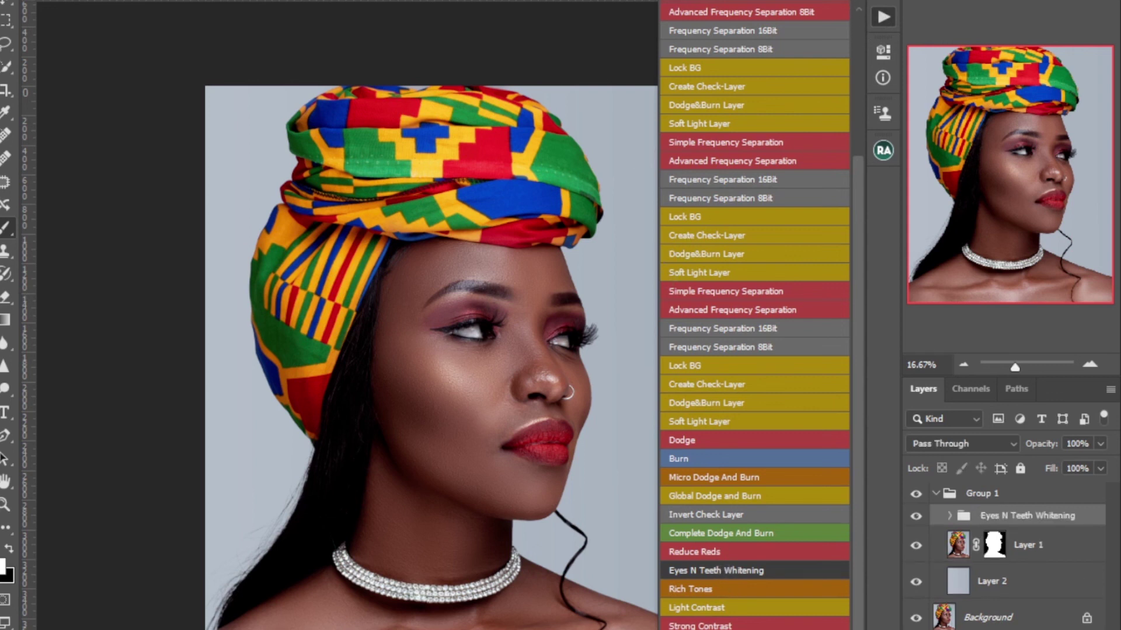
pyautogui.moveTo(817, 0); pyautogui.dragTo(810, 7)
pyautogui.click(848, 0)
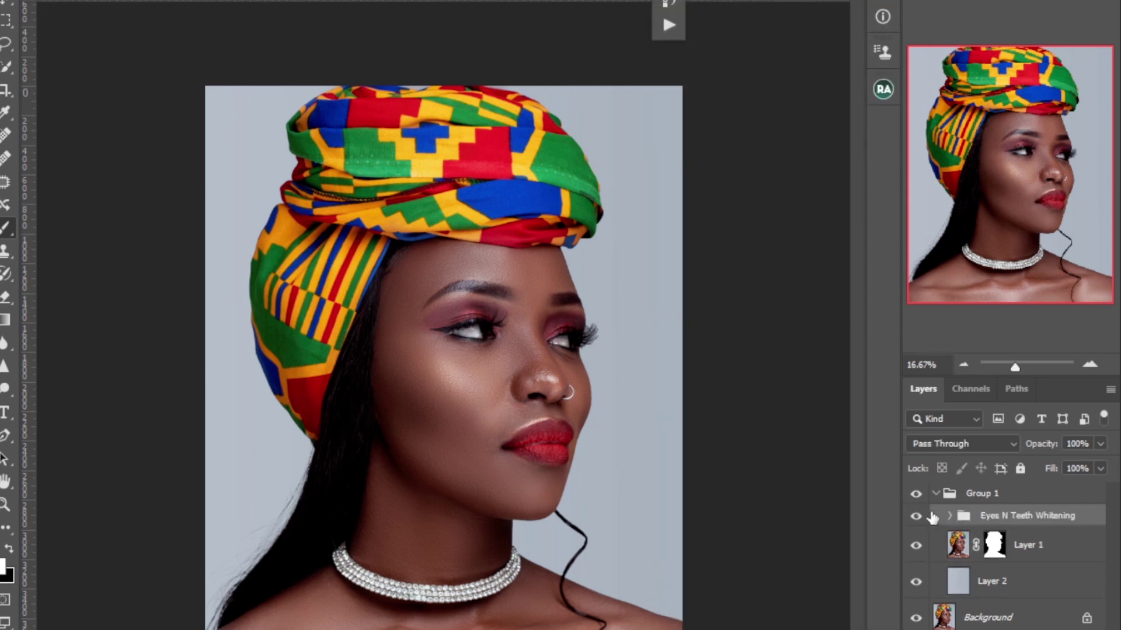
pyautogui.click(949, 516)
pyautogui.click(1014, 615)
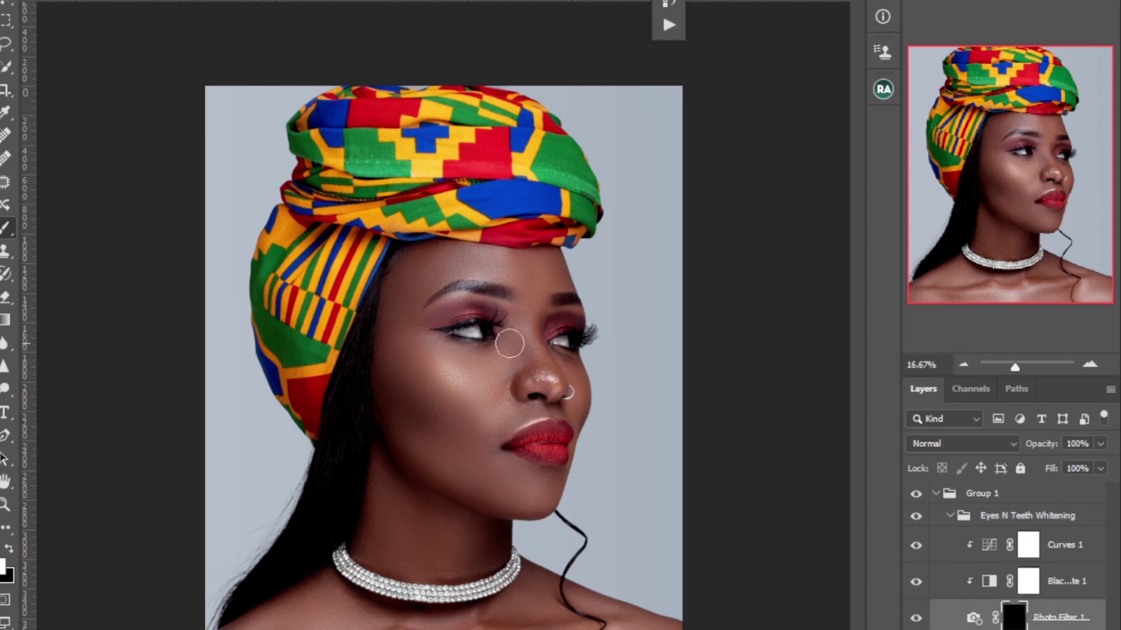